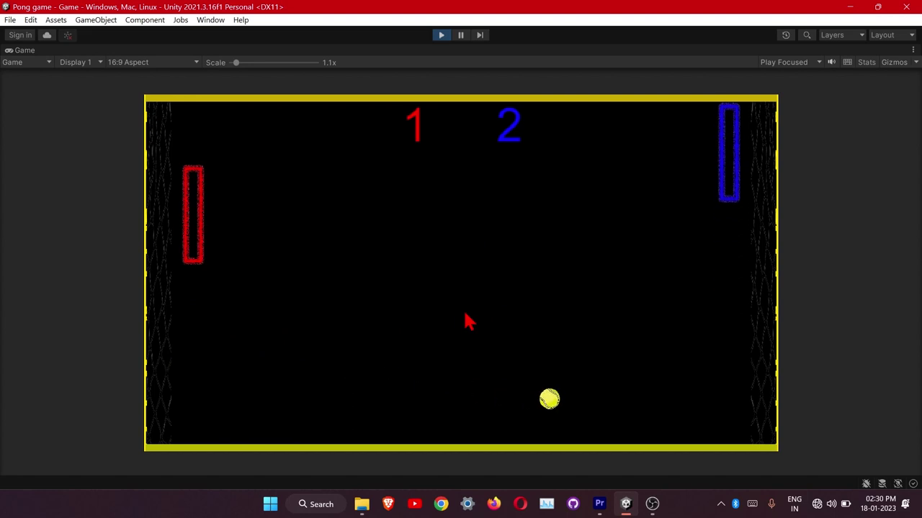
Play the finished Pong game until the match ends, and return to its main menu.
key("Down")
key("Down")
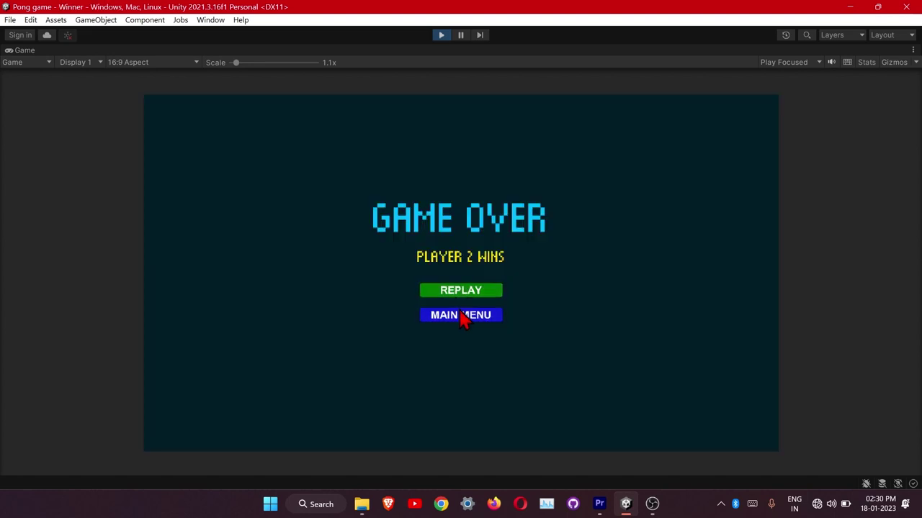
left_click(468, 317)
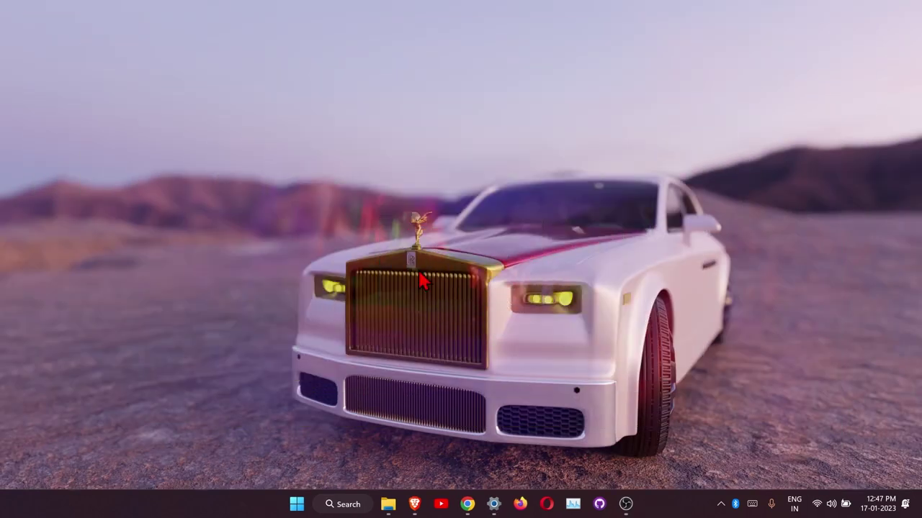
Open Unity Hub, start a new project and name it Pong game.
left_click(306, 506)
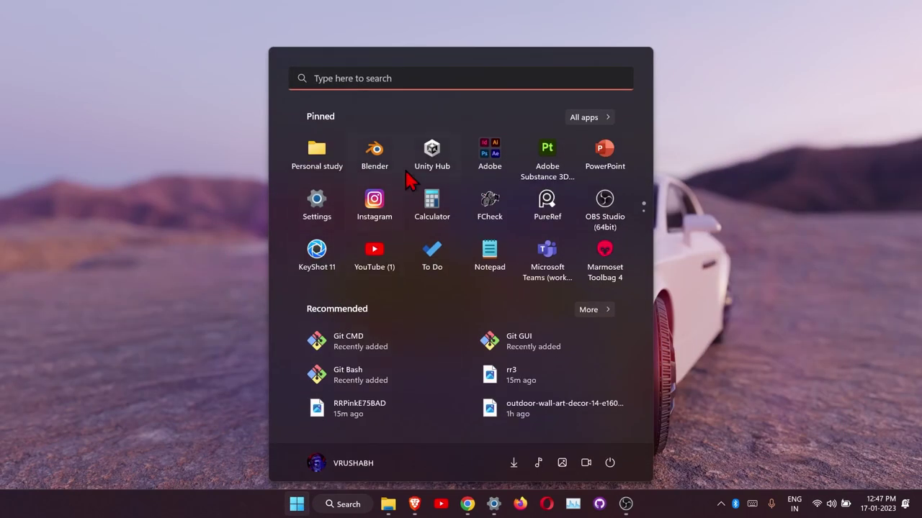
left_click(447, 158)
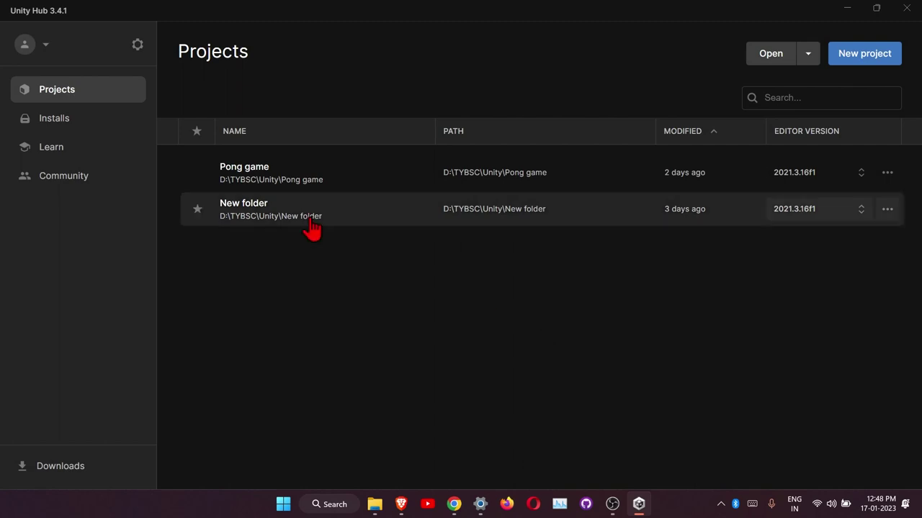
left_click(857, 57)
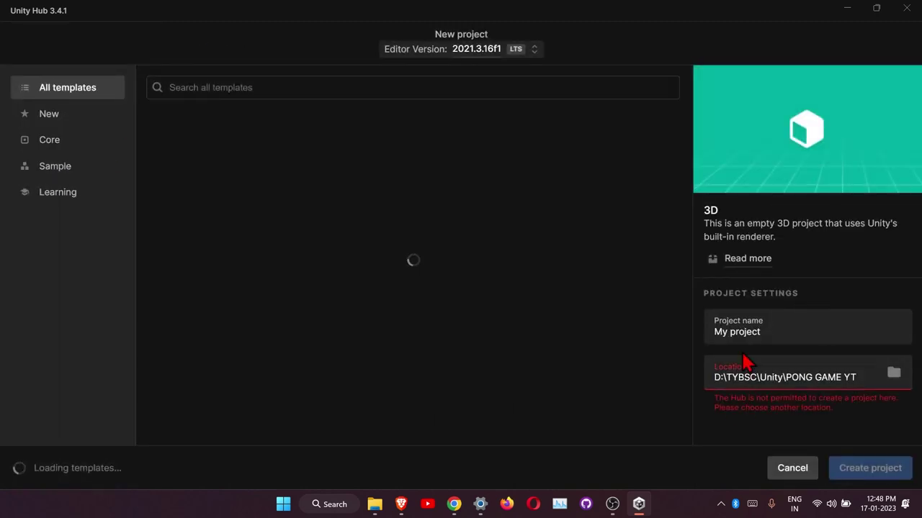
left_click(777, 332)
triple_click(776, 332)
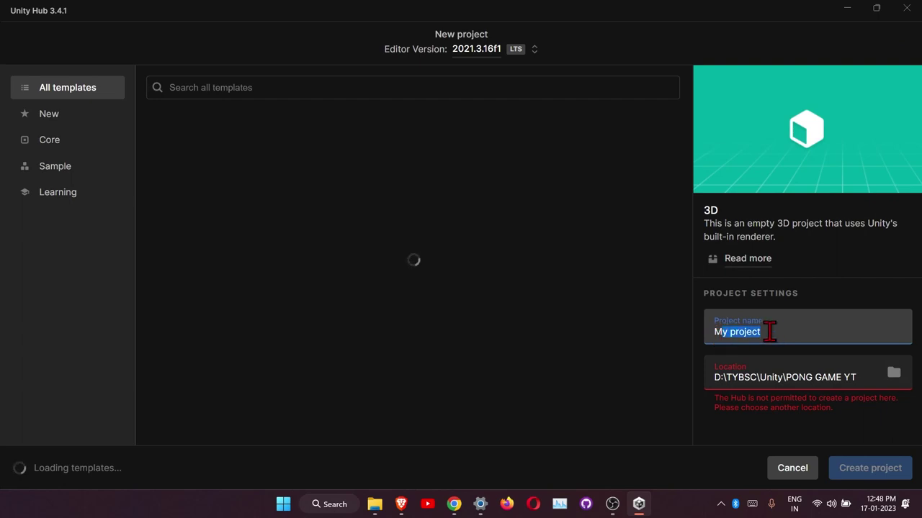
left_click(770, 330)
triple_click(769, 330)
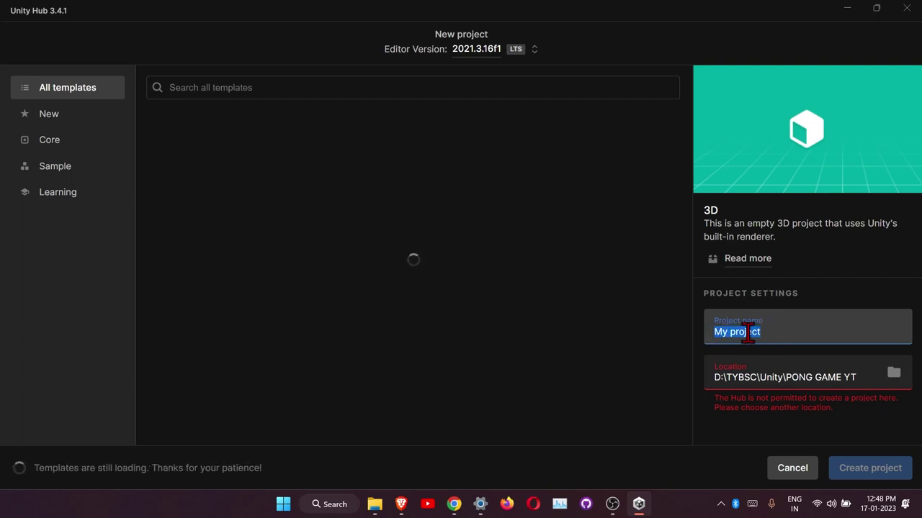
type("Pong game")
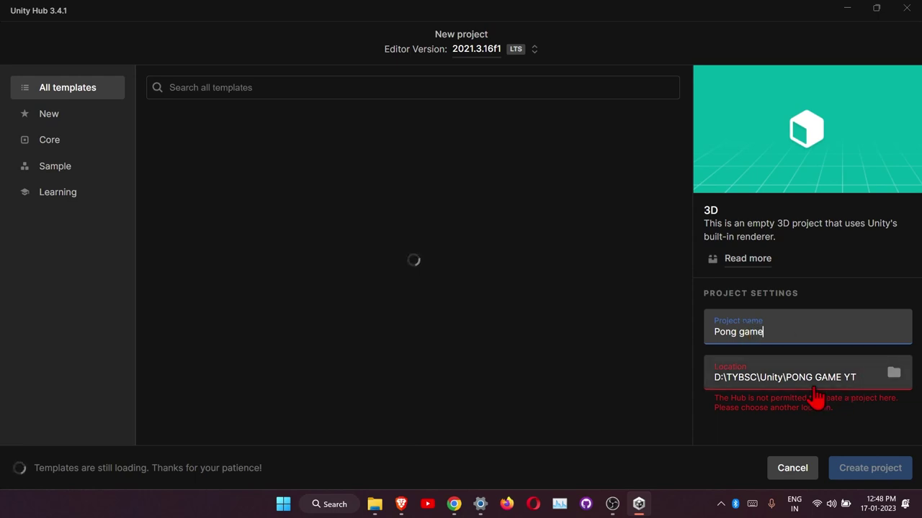
Set the project location to D:\Youtube Stuff\New folder and create the project from the 2D (URP) template.
left_click(893, 374)
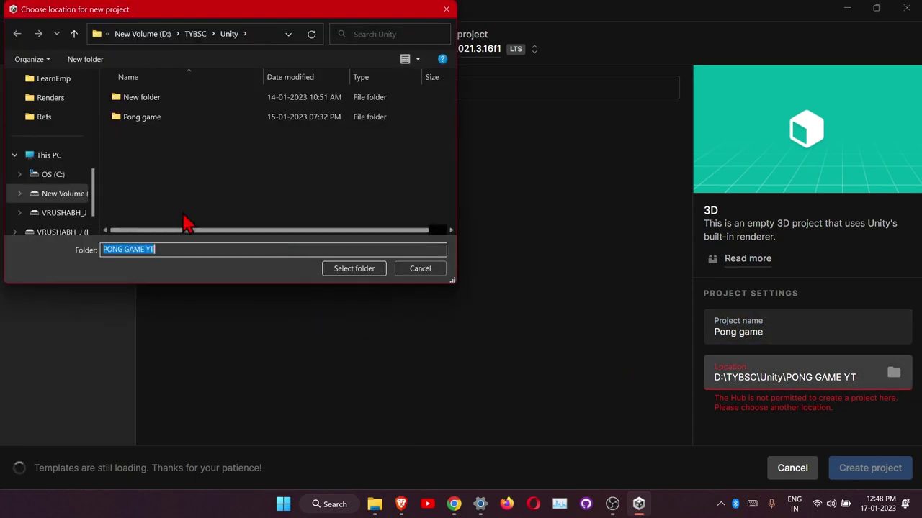
left_click(195, 33)
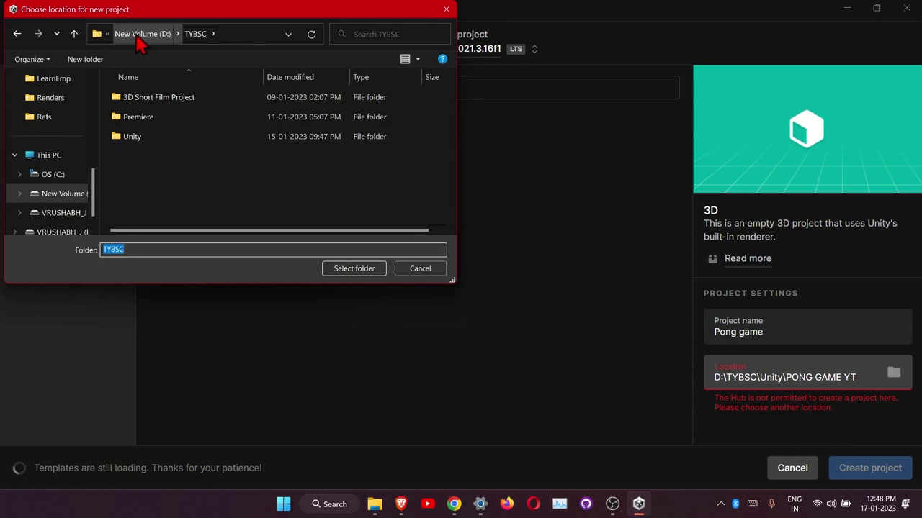
left_click(144, 33)
double_click(176, 196)
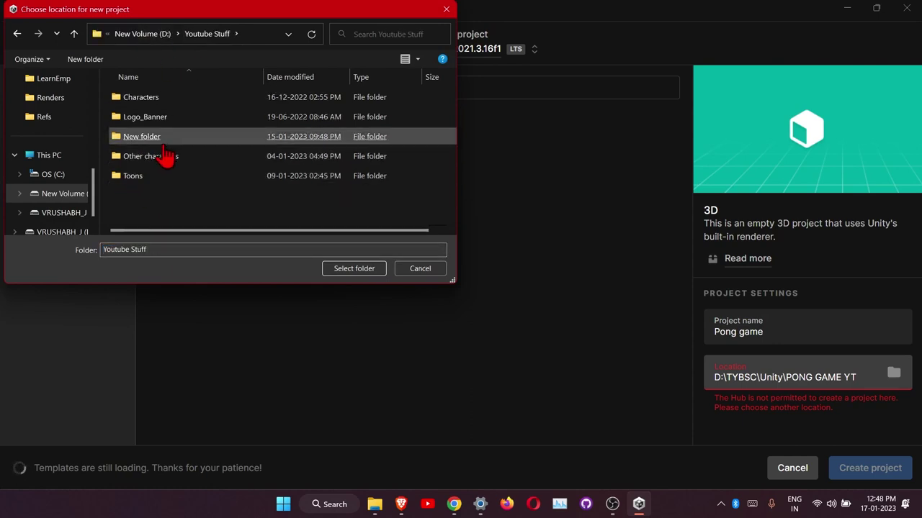
double_click(154, 137)
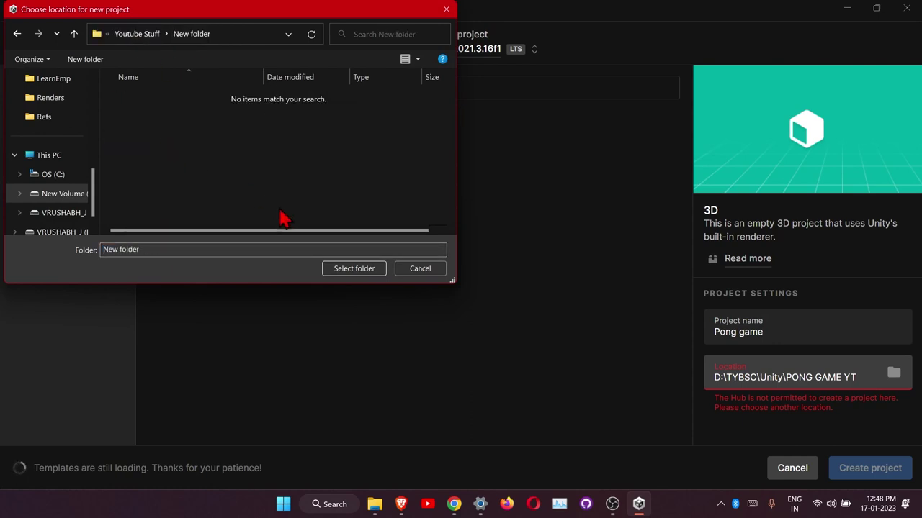
left_click(350, 274)
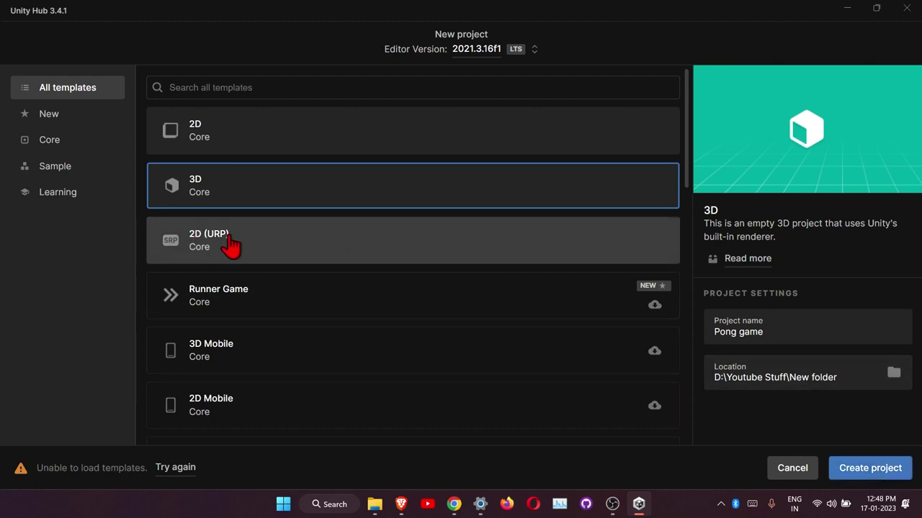
left_click(292, 245)
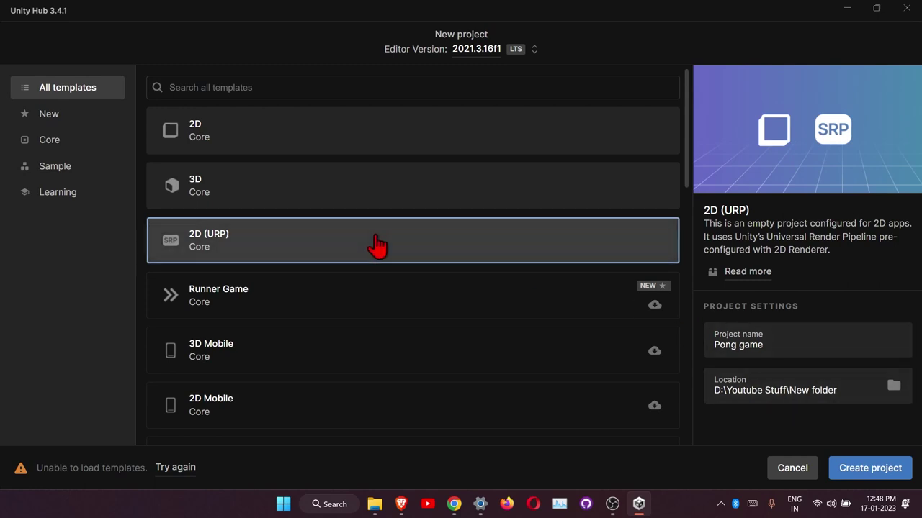
left_click(858, 469)
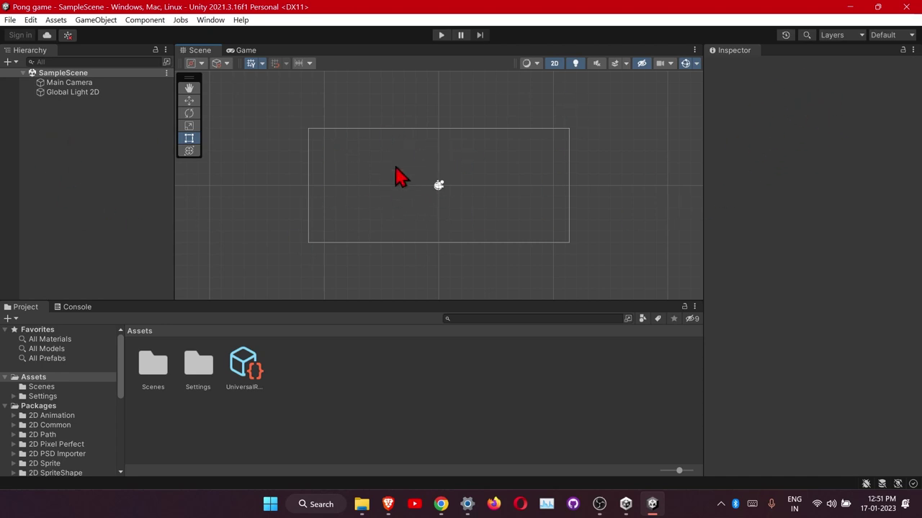
Dock the Game view beside the Scene view so both are shown together, and select the Assets folder.
left_click(245, 52)
left_click(200, 52)
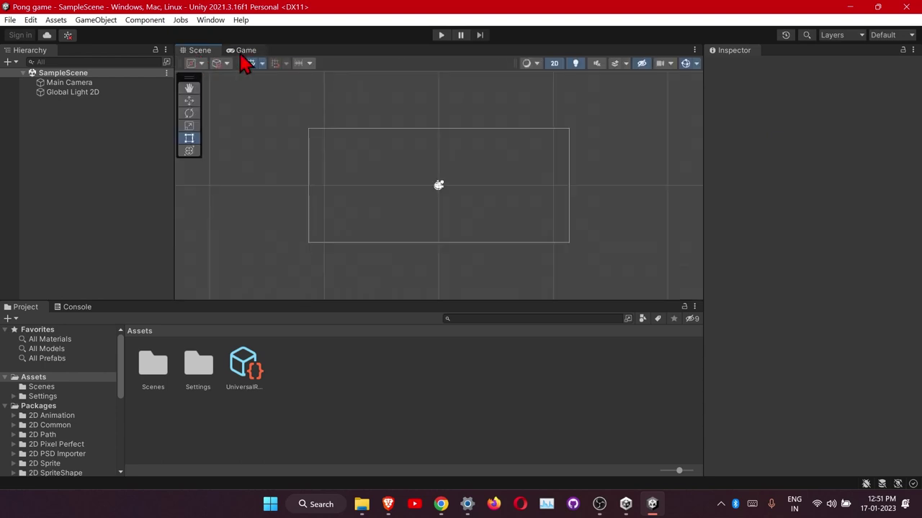
left_click_drag(245, 52, 415, 175)
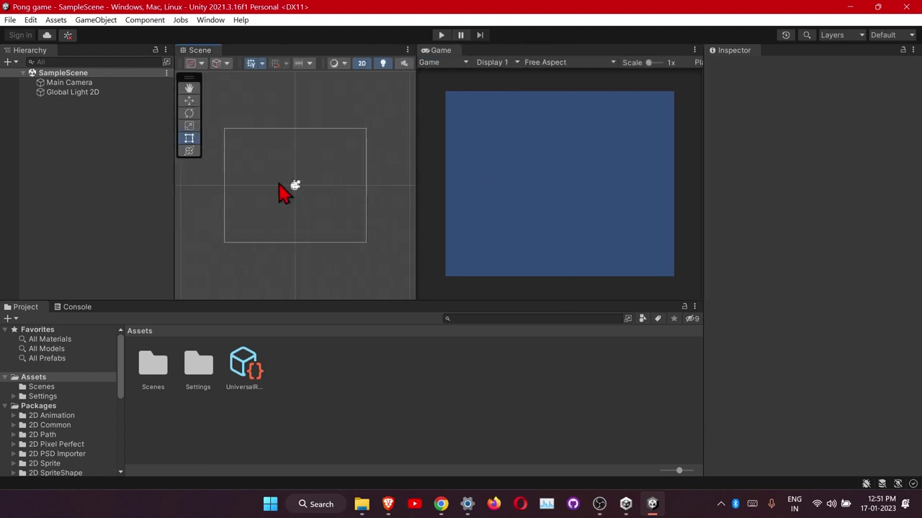
left_click(41, 377)
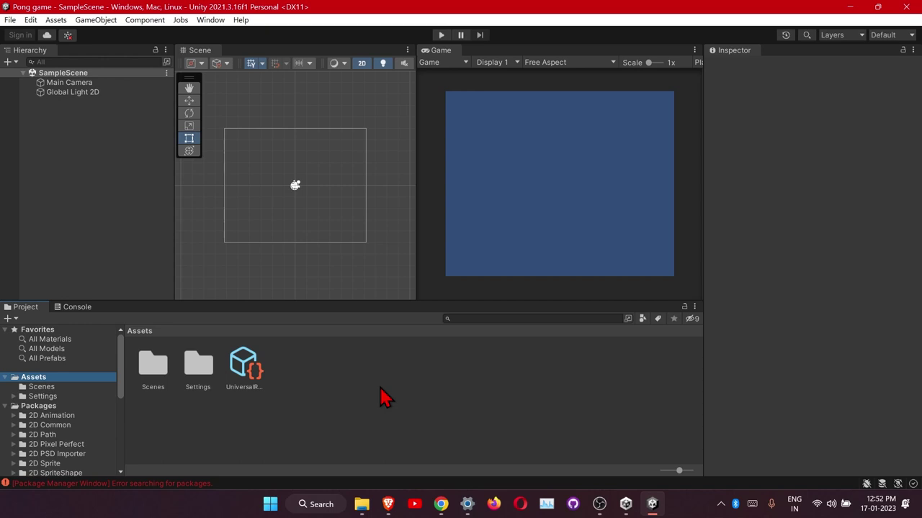
Check the Visual Scripting package in the Package Manager, and close the manager.
left_click(210, 22)
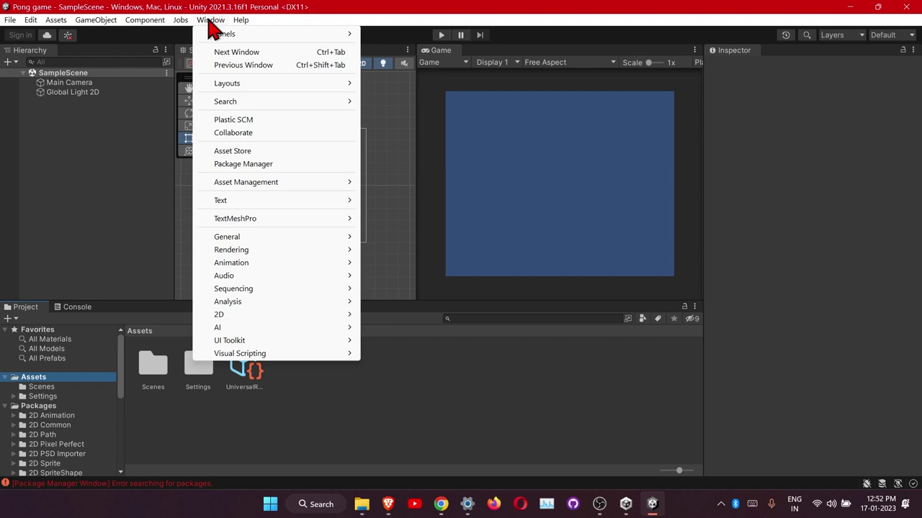
left_click(243, 165)
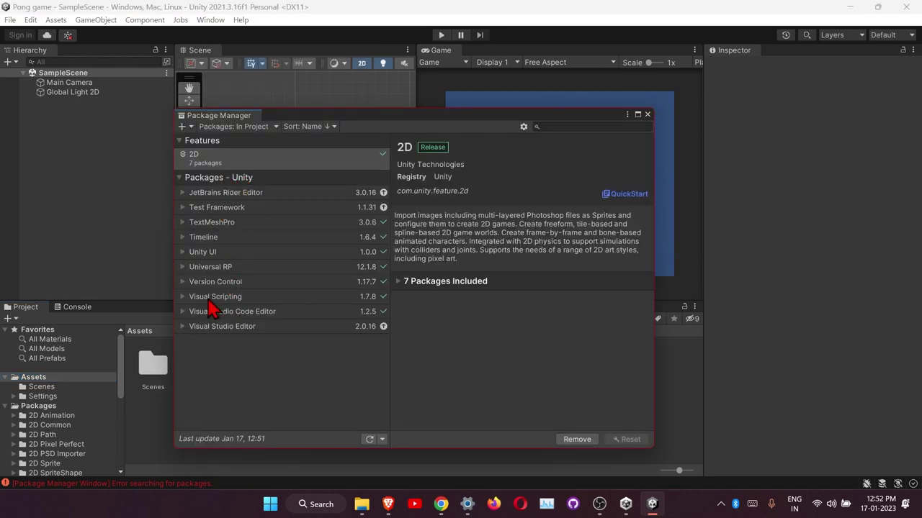
left_click(209, 300)
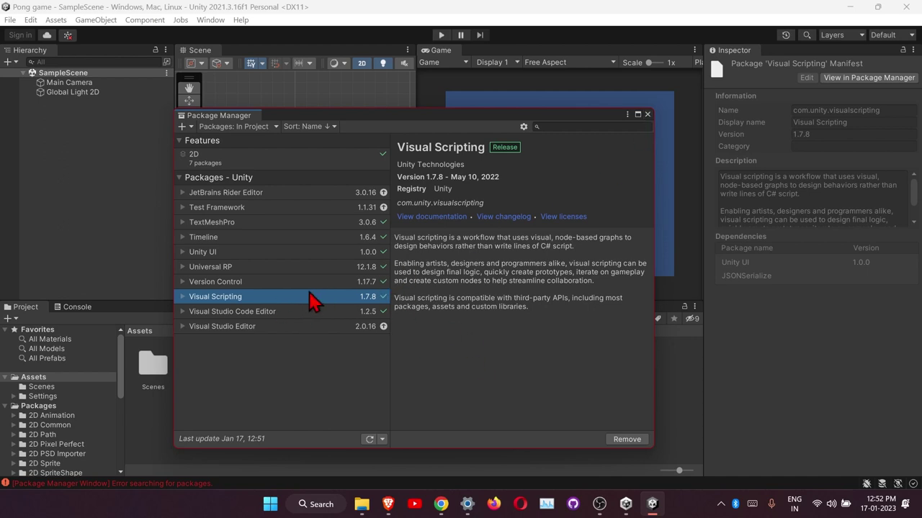
left_click(647, 114)
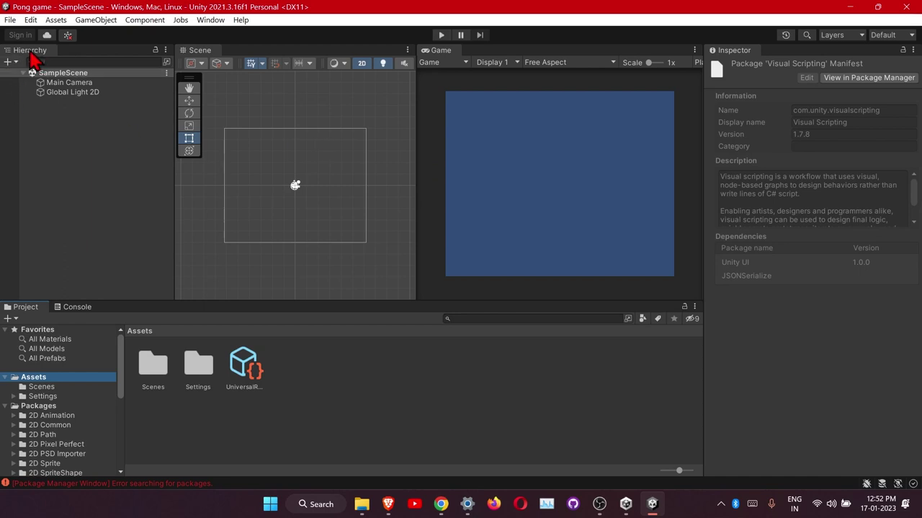
Dock the Hierarchy above the Inspector, make it taller, and widen the Game view by narrowing the Scene view.
left_click_drag(28, 50, 792, 113)
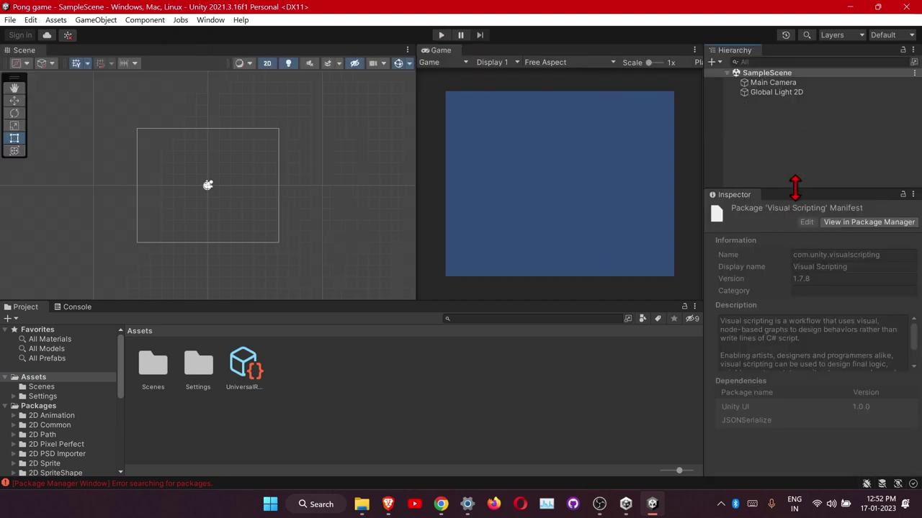
left_click_drag(794, 187, 802, 246)
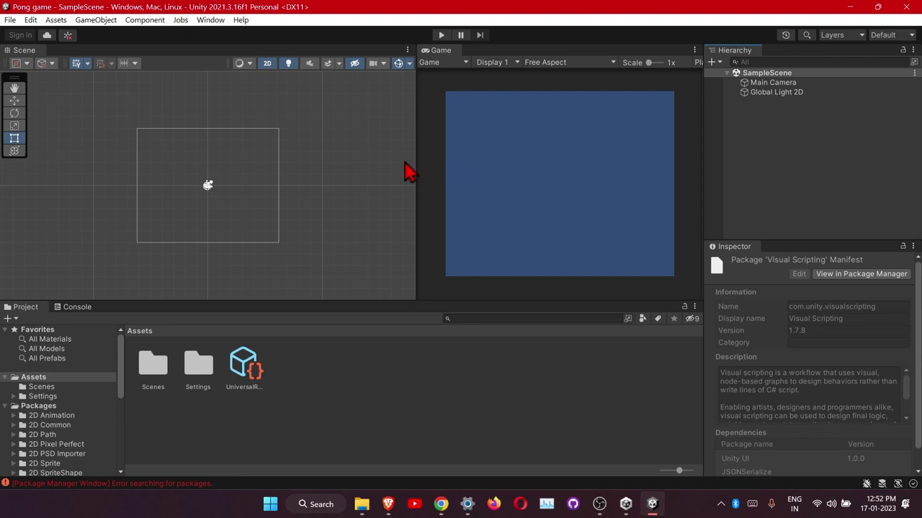
left_click_drag(416, 164, 336, 164)
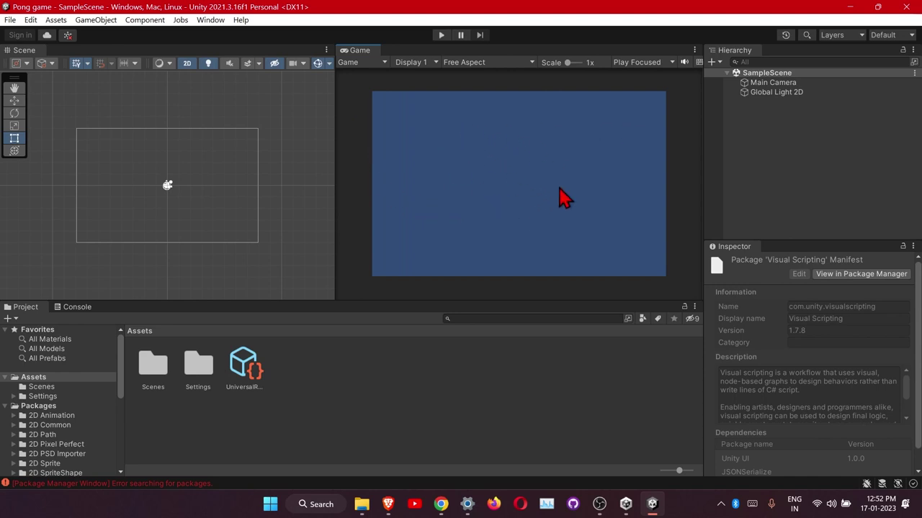
Keep the Main Camera's background type as Solid Color and set its background color to black (000000).
left_click(772, 83)
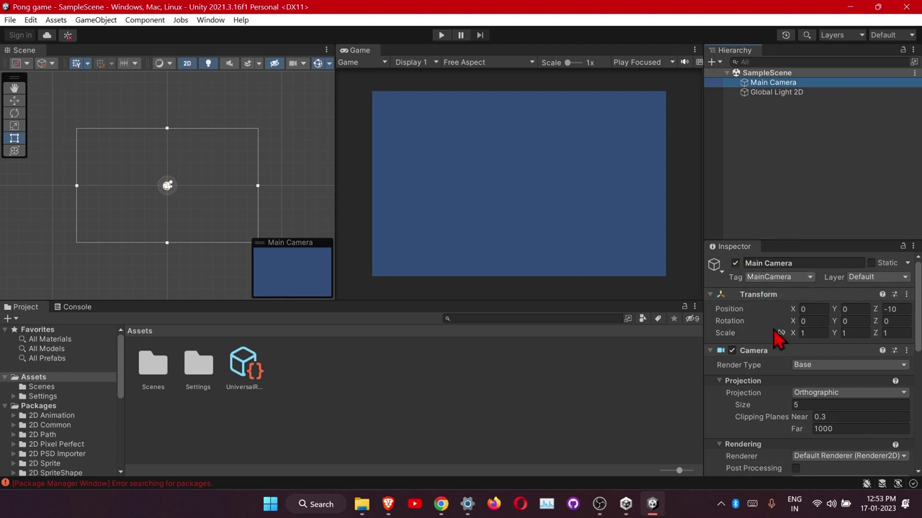
scroll(783, 325, "down", 8)
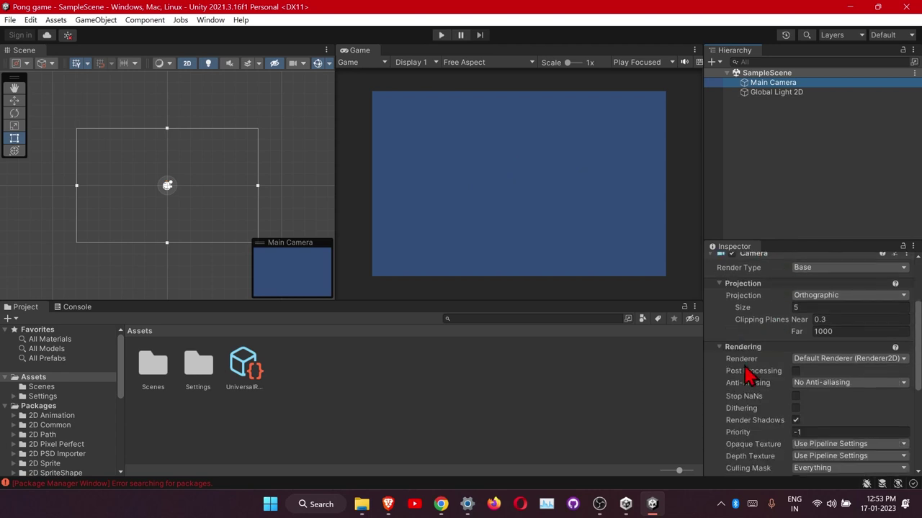
scroll(747, 373, "down", 2)
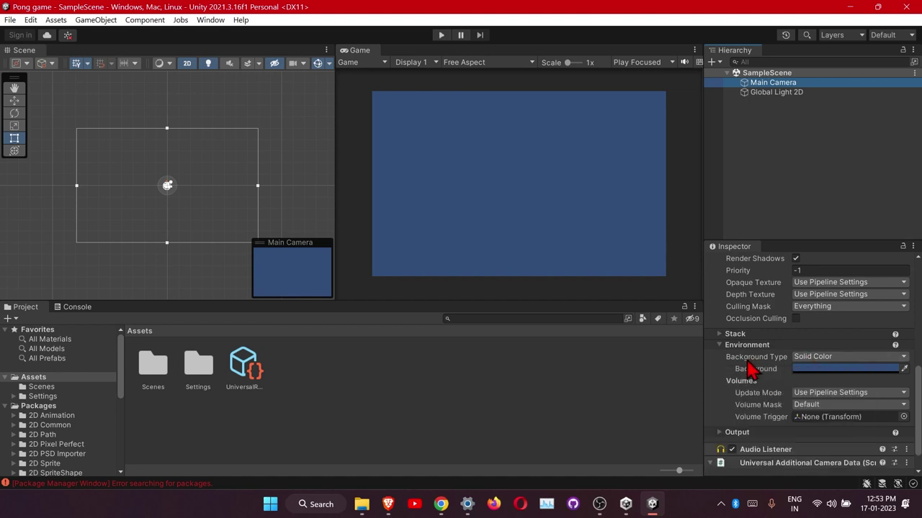
left_click(826, 360)
left_click(829, 384)
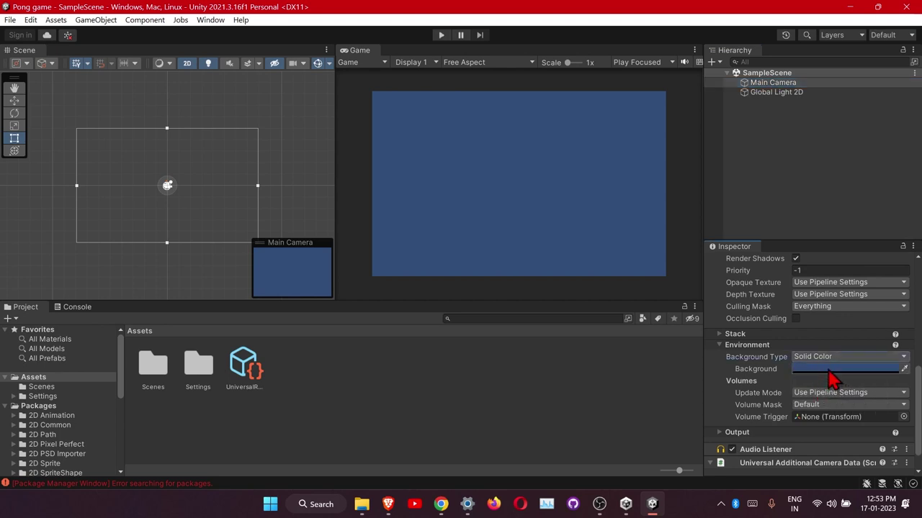
left_click(830, 370)
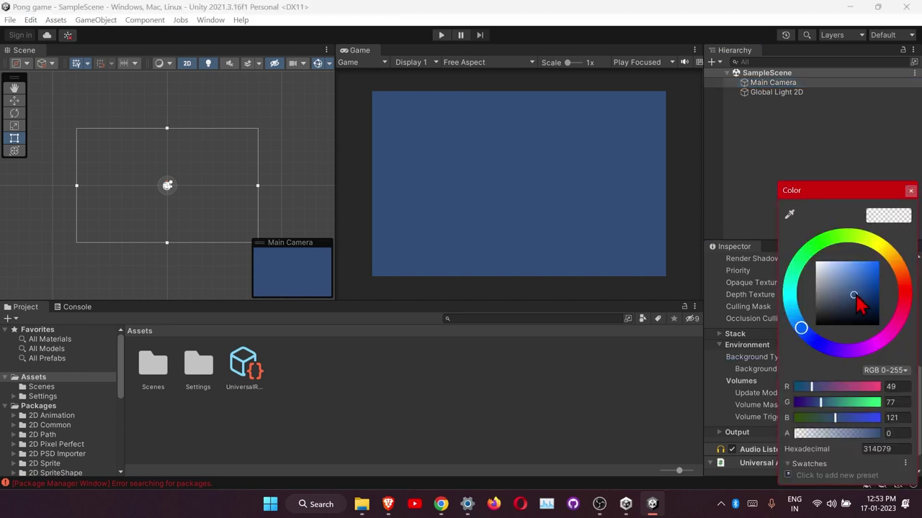
left_click(833, 311)
left_click_drag(834, 330, 810, 337)
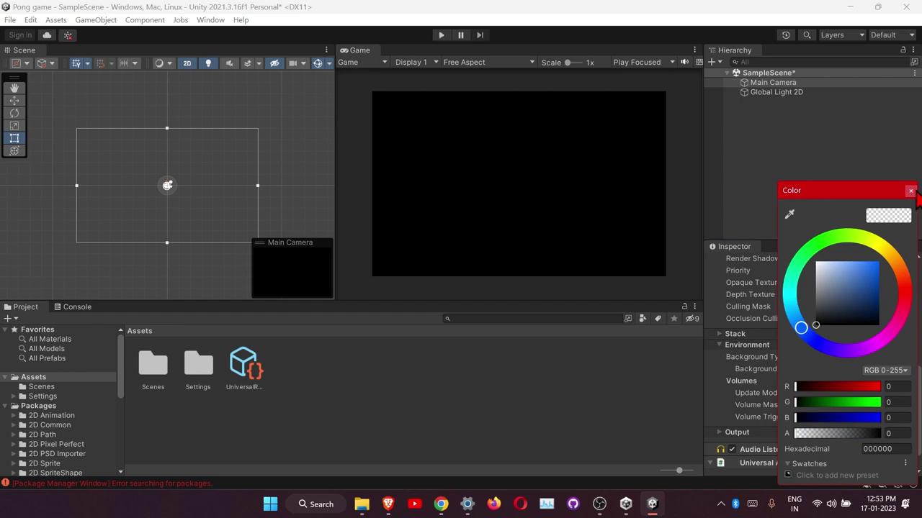
left_click(911, 191)
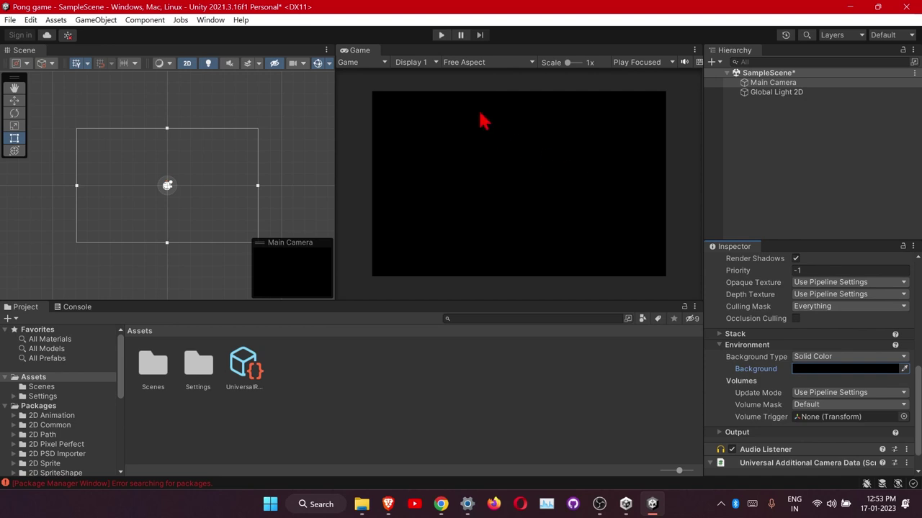
Set the Game view's aspect ratio to 16:9.
left_click(481, 64)
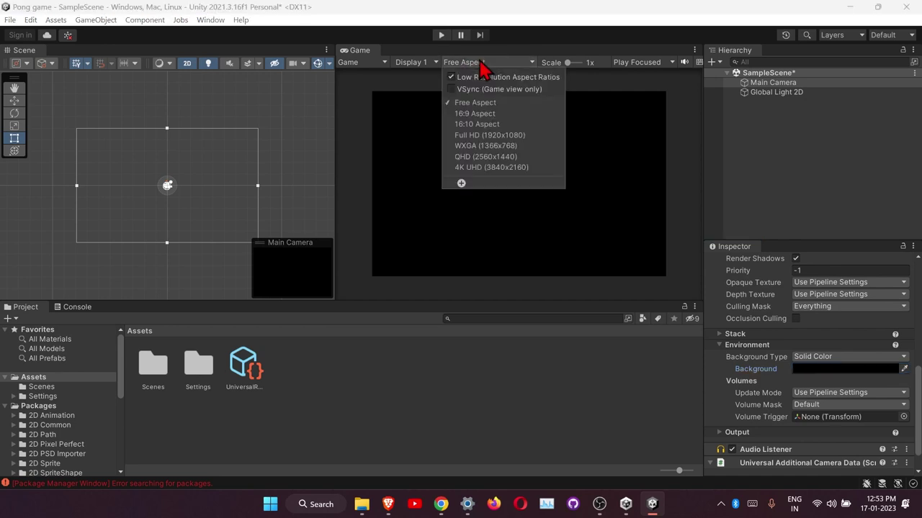
left_click(470, 114)
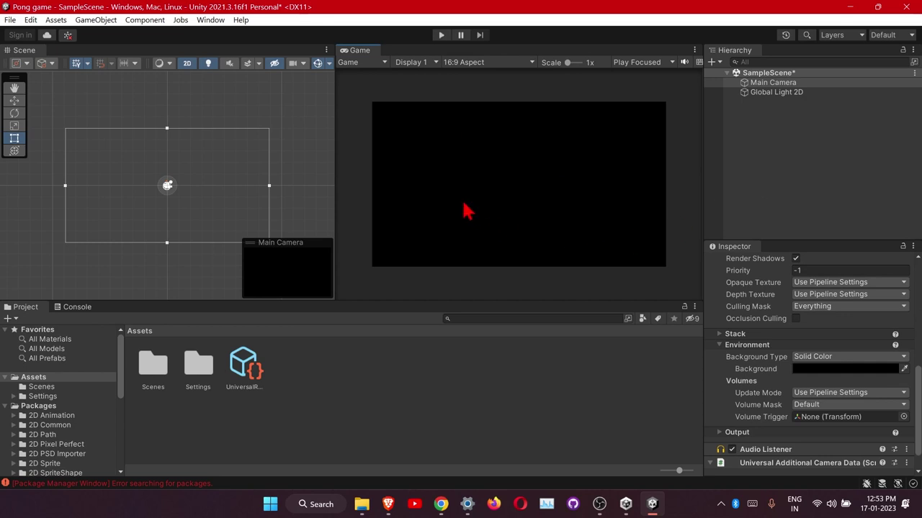
Create a 2D circle sprite asset named Ball in the Assets folder.
left_click(320, 401)
right_click(319, 401)
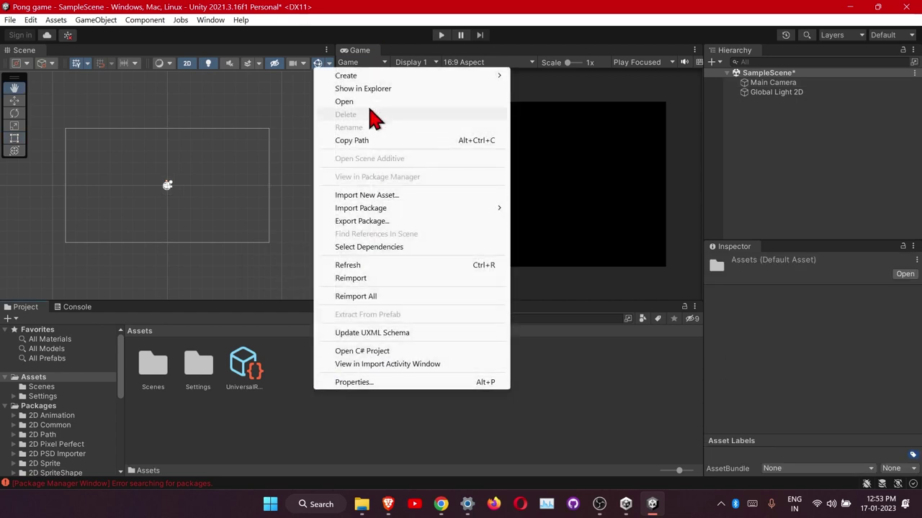
mouse_move(376, 75)
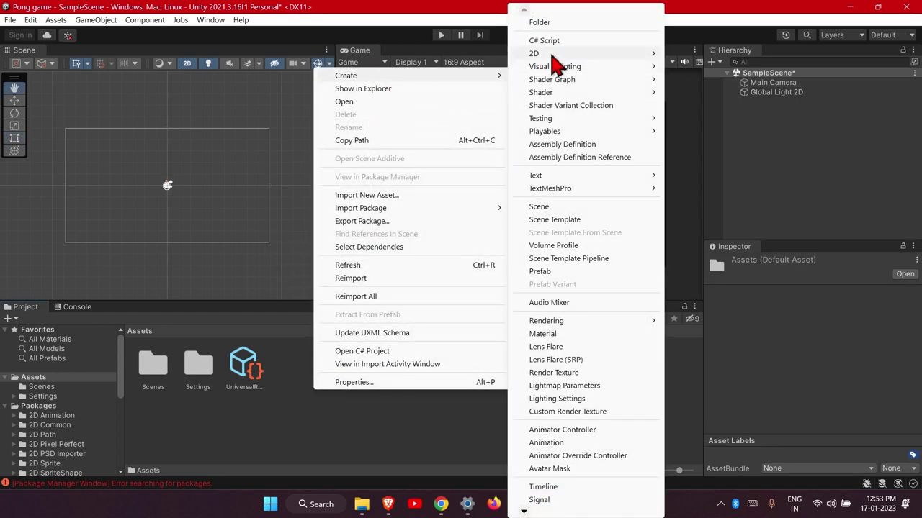
mouse_move(643, 56)
mouse_move(684, 56)
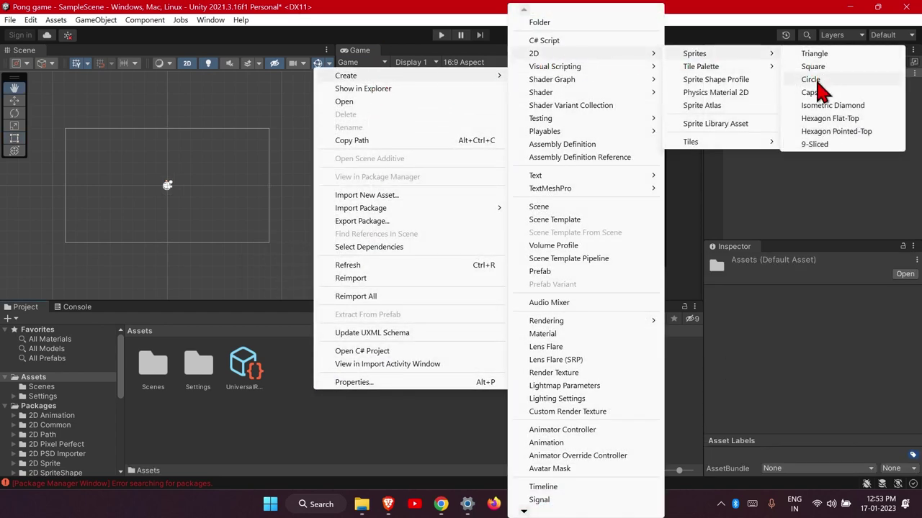
left_click(812, 79)
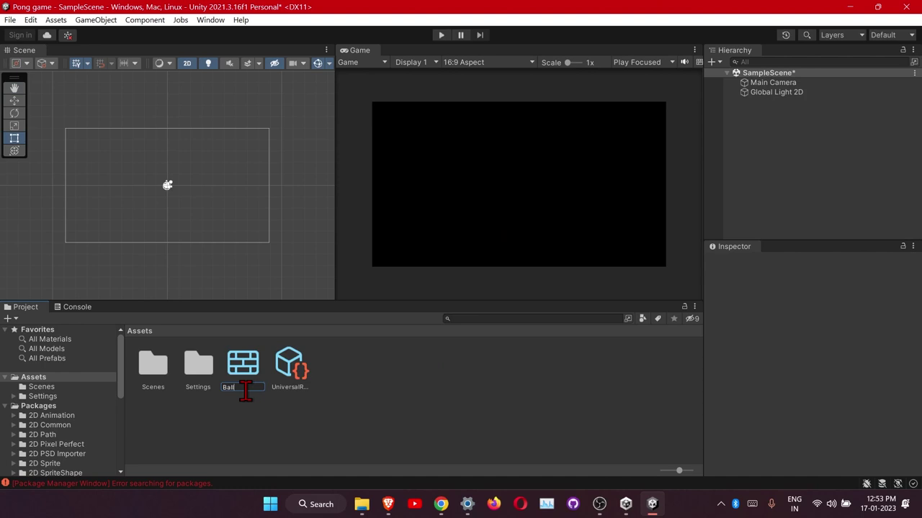
left_click(315, 420)
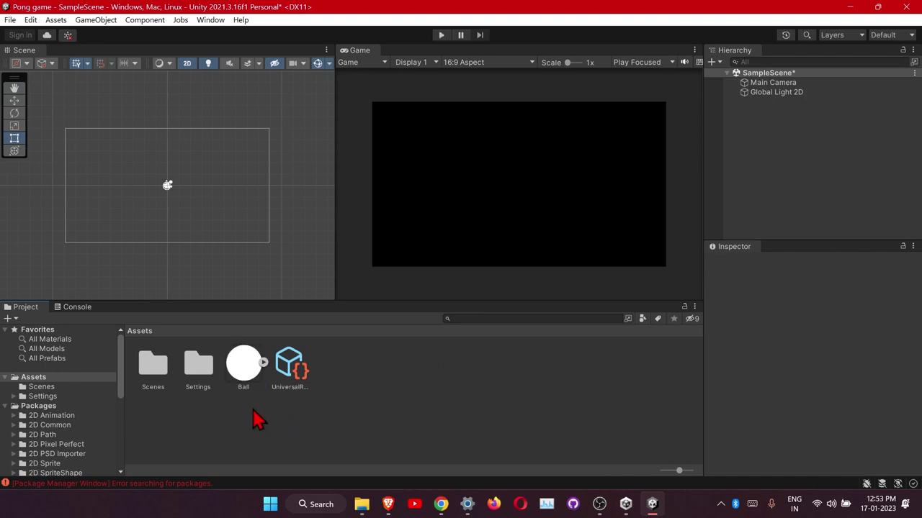
Create a folder named Sprite in Assets, move the Ball sprite into it, and open the folder.
right_click(237, 434)
mouse_move(305, 118)
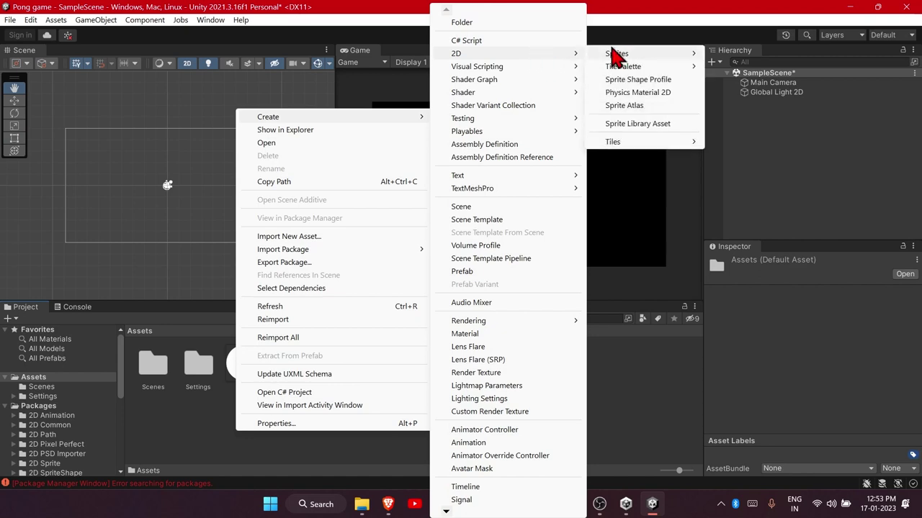
left_click(462, 27)
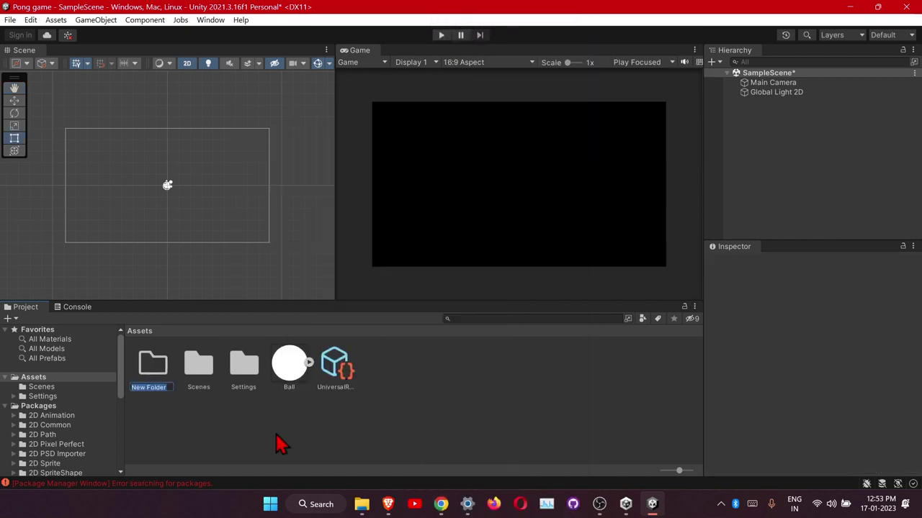
type("Sprite")
key("Return")
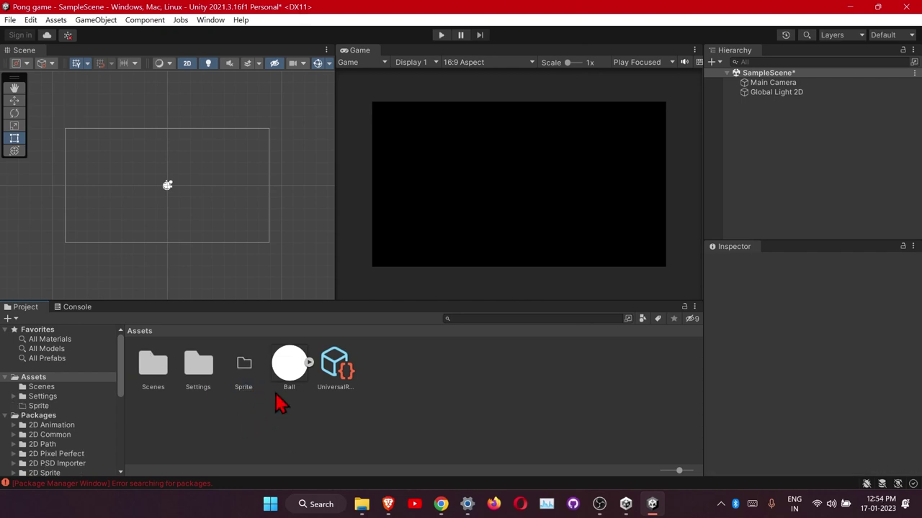
left_click_drag(275, 393, 243, 365)
double_click(244, 371)
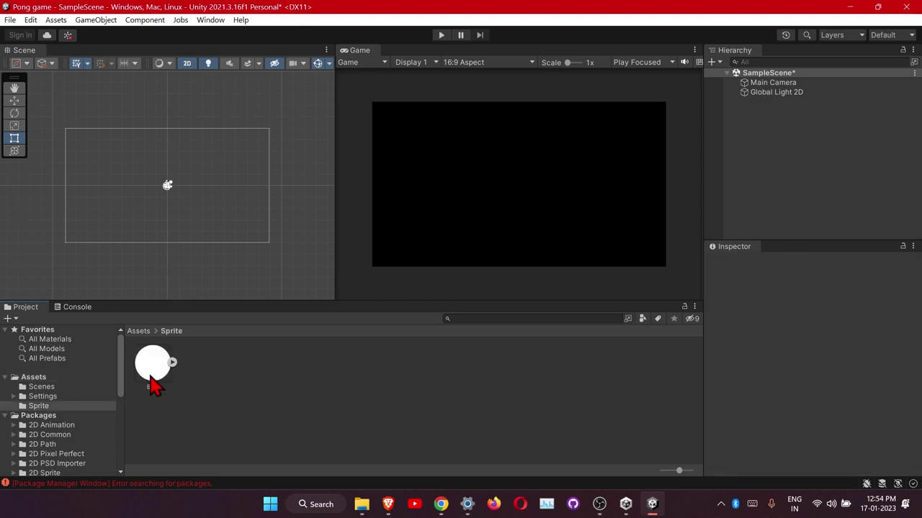
Add the Ball sprite to the scene and set its scale to 0.7 on all axes with constrained proportions.
left_click_drag(151, 383, 736, 169)
left_click_drag(789, 113, 789, 114)
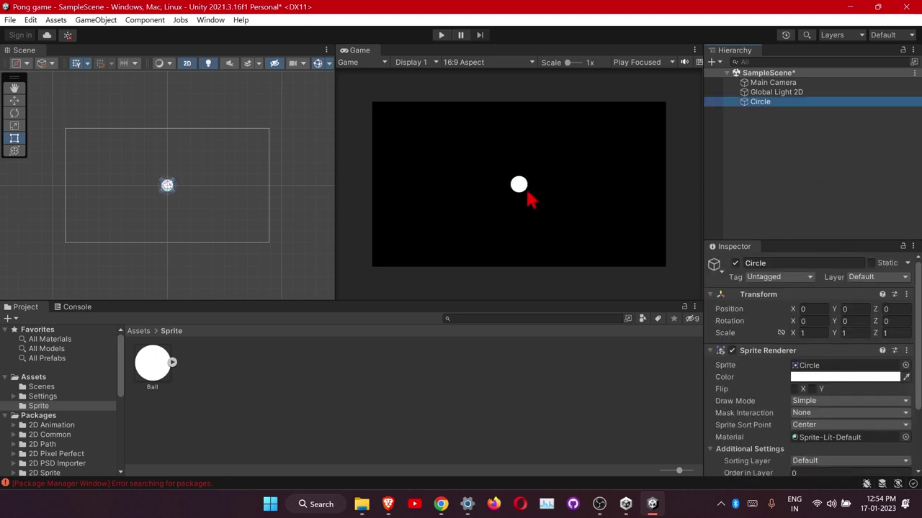
left_click(781, 333)
mouse_move(793, 330)
left_mouse_down()
mouse_move(792, 341)
mouse_move(792, 331)
left_mouse_up()
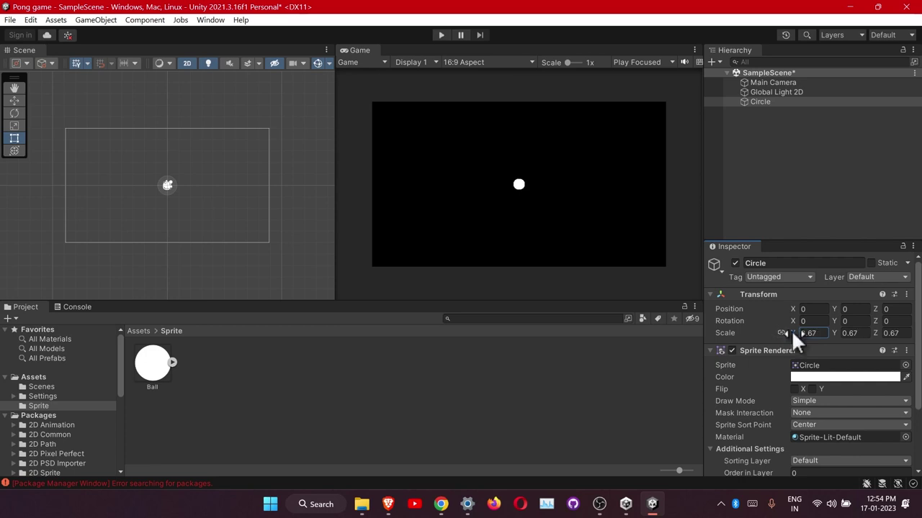
left_click(818, 336)
type("0")
left_click(765, 315)
Set the circle's sprite color to a bright light blue (about 00C1FF) and collapse its Sprite Renderer component.
left_click(839, 378)
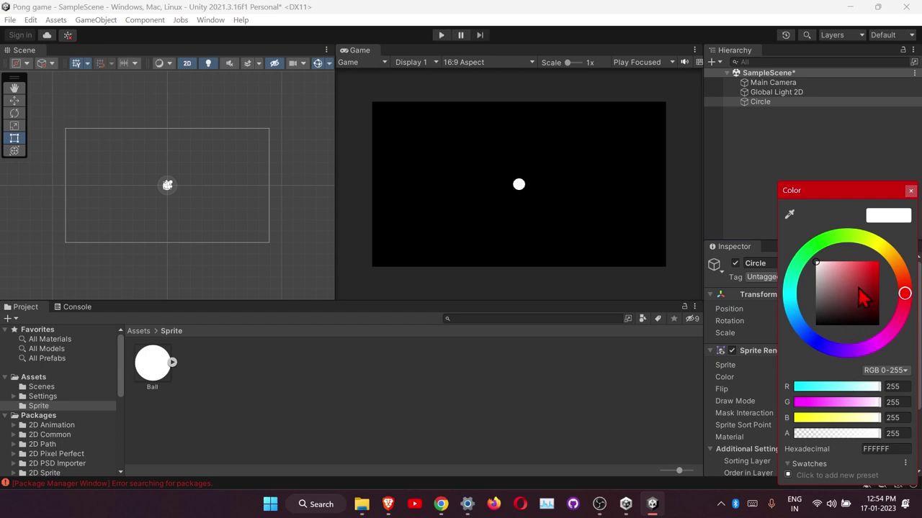
mouse_move(863, 295)
left_mouse_down()
mouse_move(892, 255)
mouse_move(875, 242)
mouse_move(788, 253)
mouse_move(774, 324)
left_mouse_up()
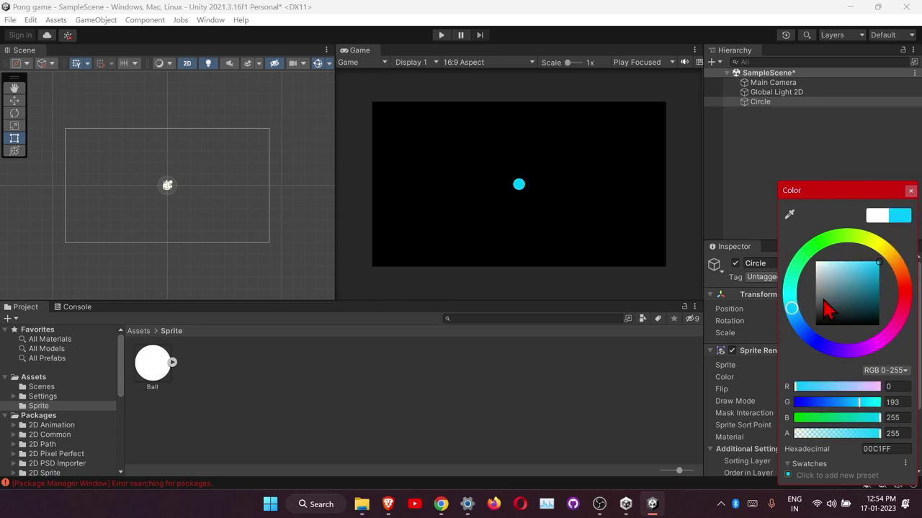
mouse_move(853, 288)
left_mouse_down()
mouse_move(887, 294)
mouse_move(893, 266)
left_mouse_up()
left_click(910, 190)
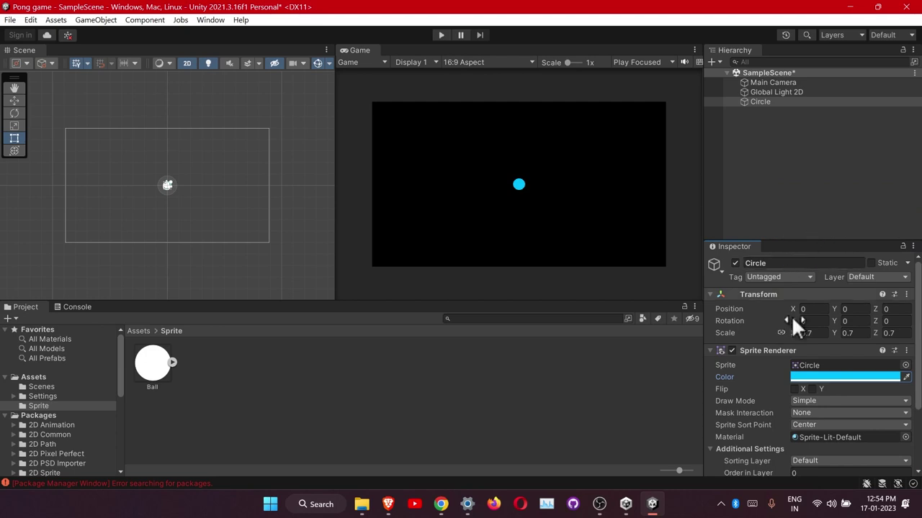
scroll(763, 407, "down", 3)
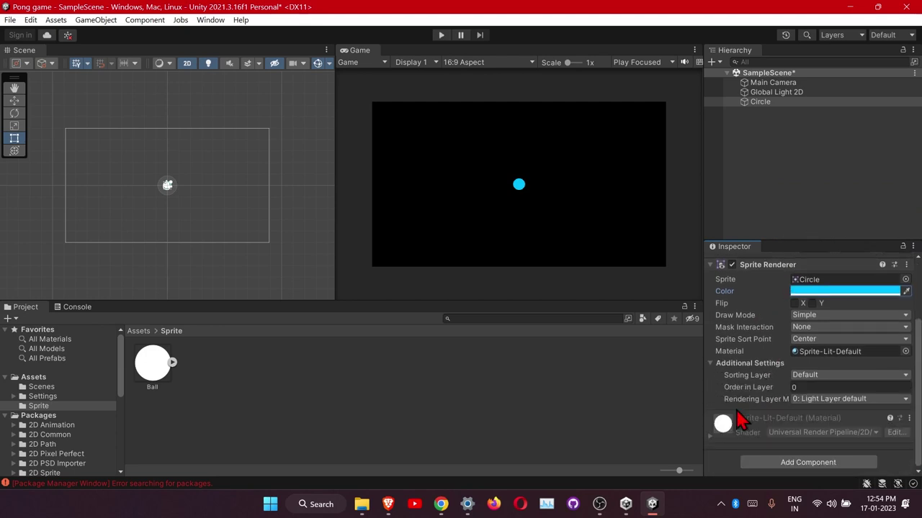
scroll(742, 410, "up", 3)
left_click(710, 351)
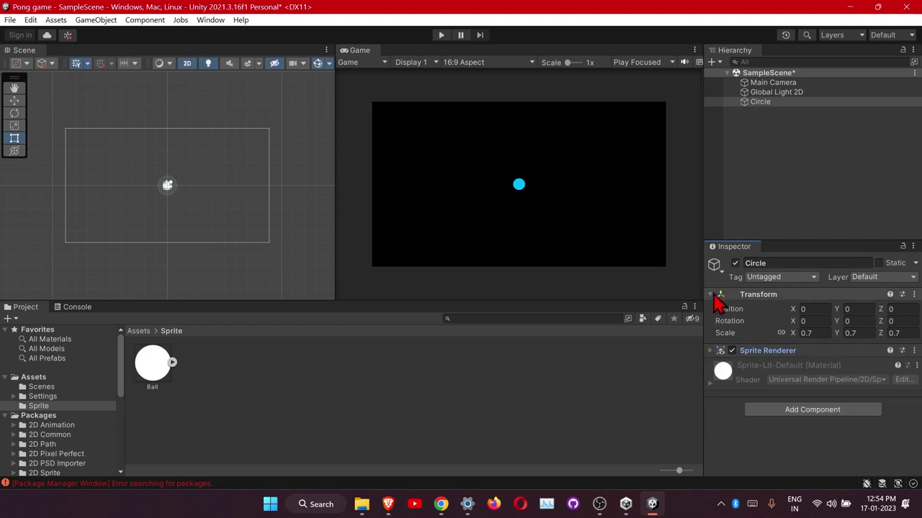
Create a 2D square sprite asset named Player in the Sprite folder.
left_click(237, 383)
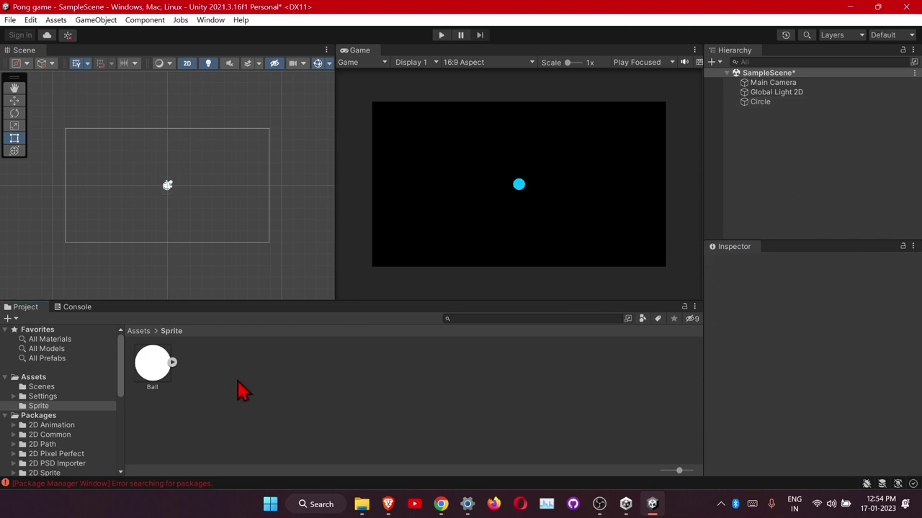
right_click(329, 368)
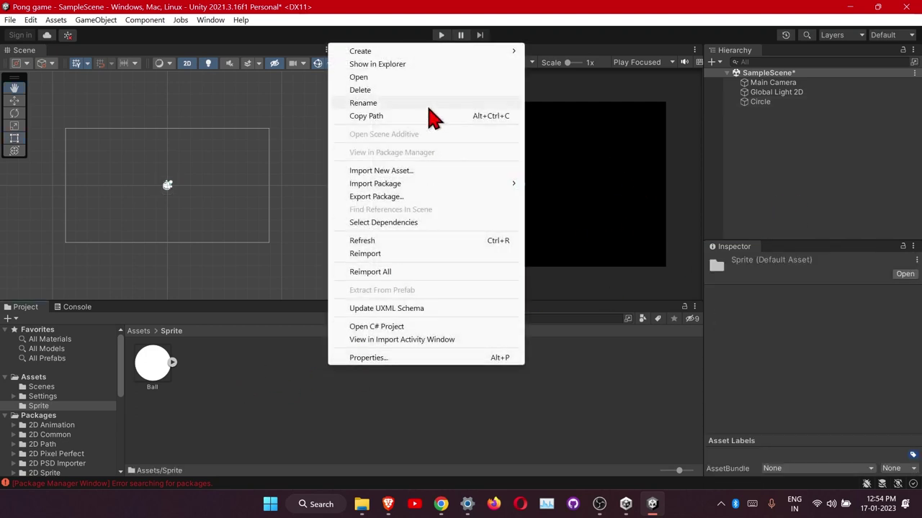
mouse_move(447, 54)
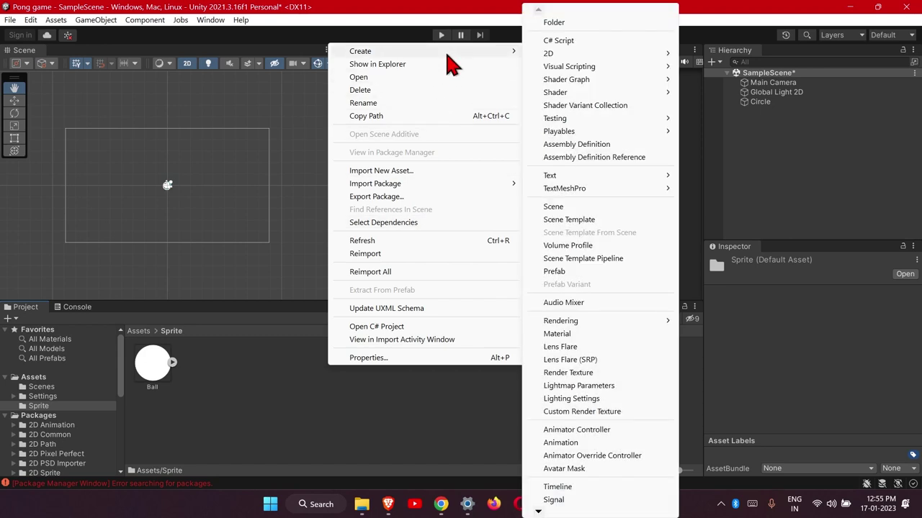
mouse_move(569, 55)
mouse_move(732, 55)
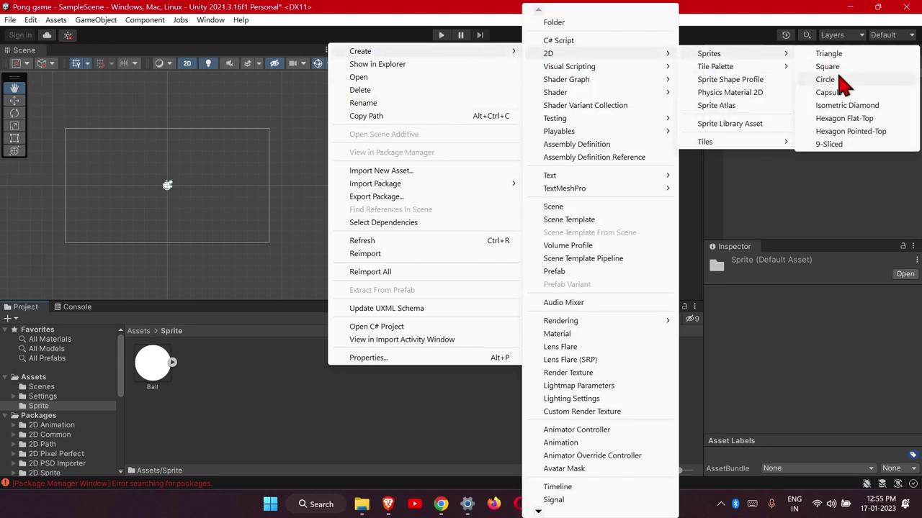
left_click(828, 67)
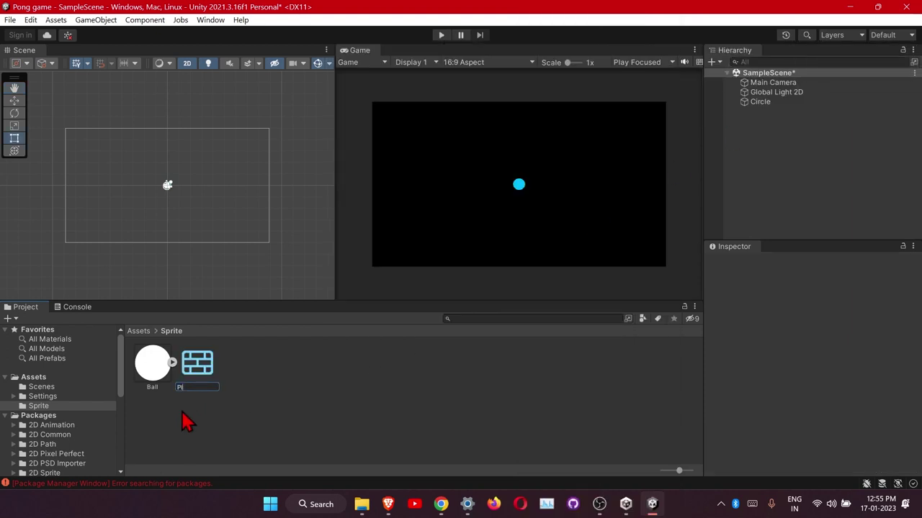
type("Player")
key("Return")
Add the Player sprite to the scene and move it near the left edge of the playfield, at about X -7.37.
left_click_drag(200, 366, 763, 130)
scroll(521, 204, "up", 3)
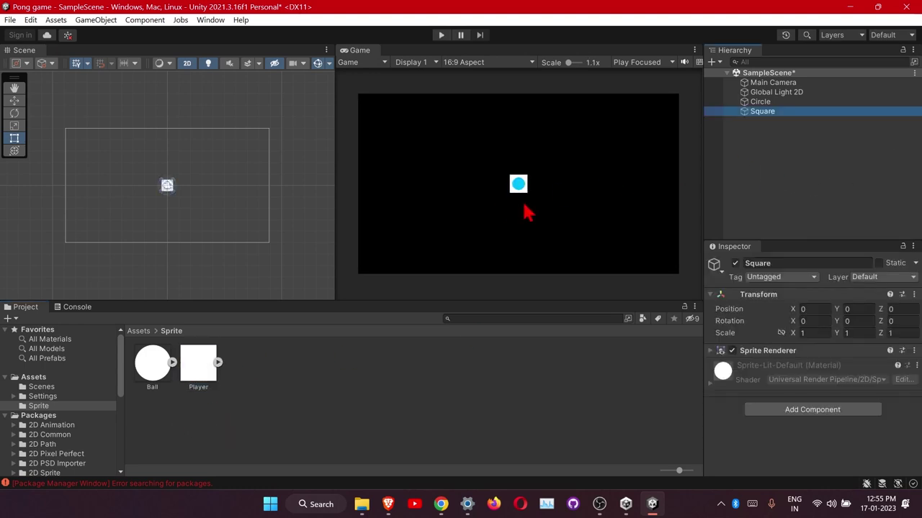
scroll(525, 207, "down", 2)
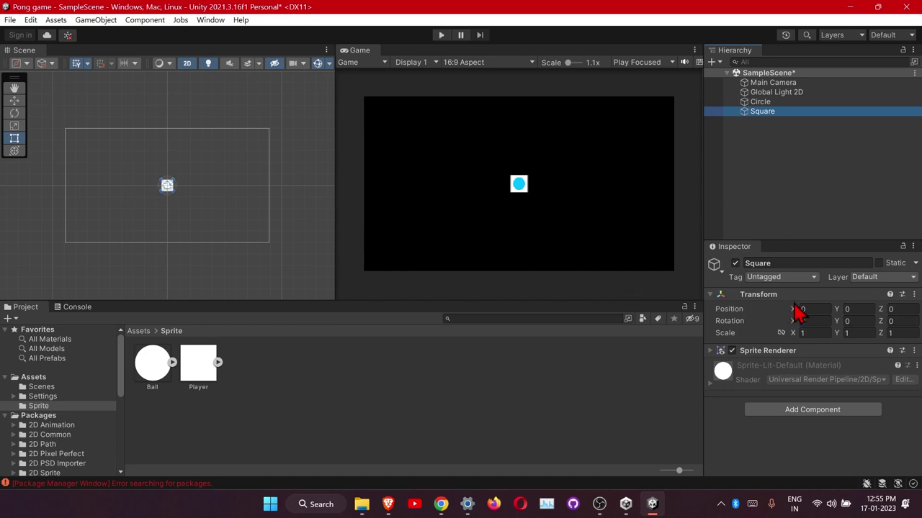
left_click_drag(792, 309, 640, 326)
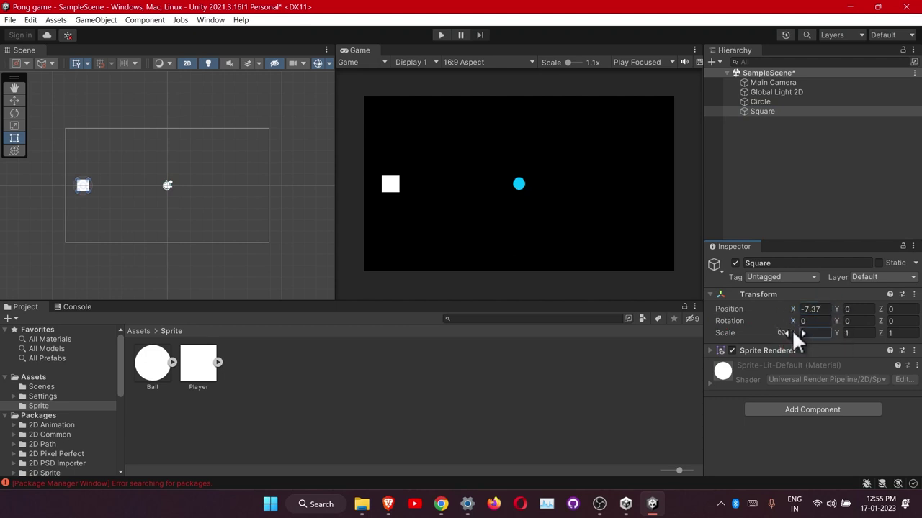
Shape the square into a tall, narrow paddle with X scale 0.55 and Y scale about 3.82.
left_click_drag(792, 331, 899, 348)
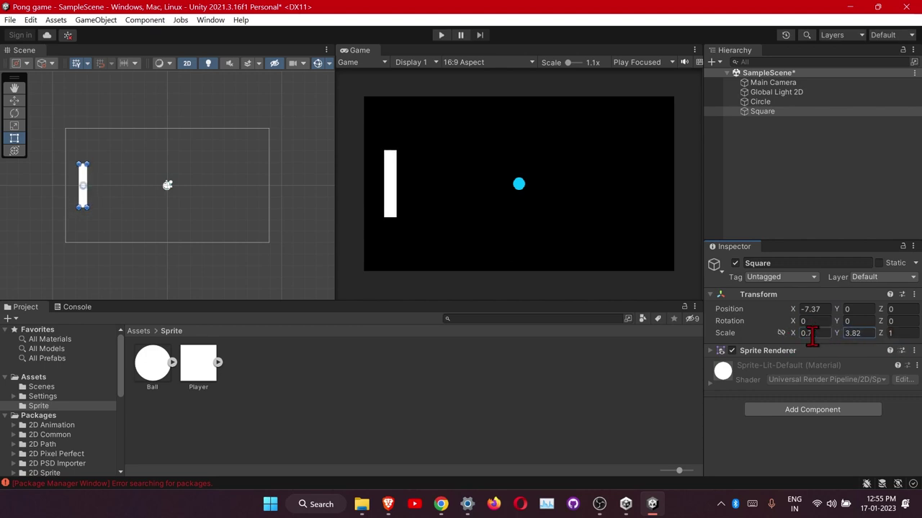
left_click(812, 334)
type("0.6")
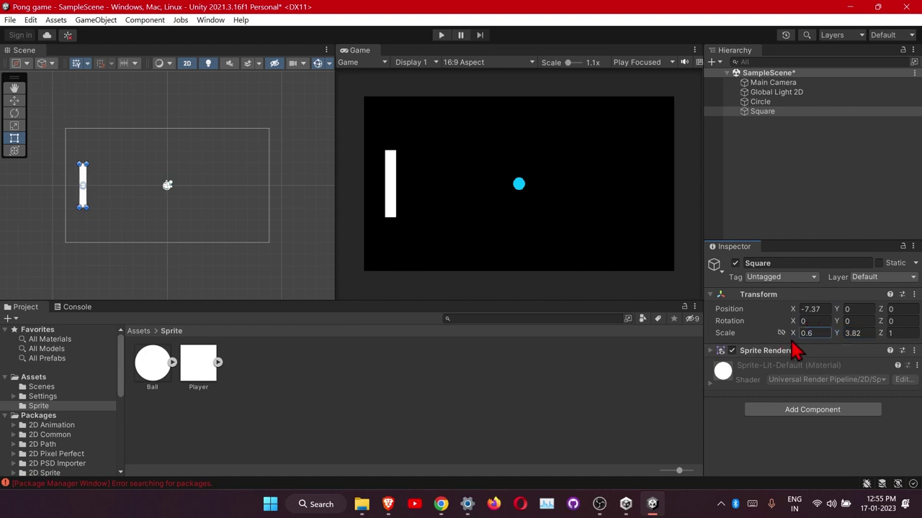
left_click_drag(790, 334, 788, 338)
left_click(818, 334)
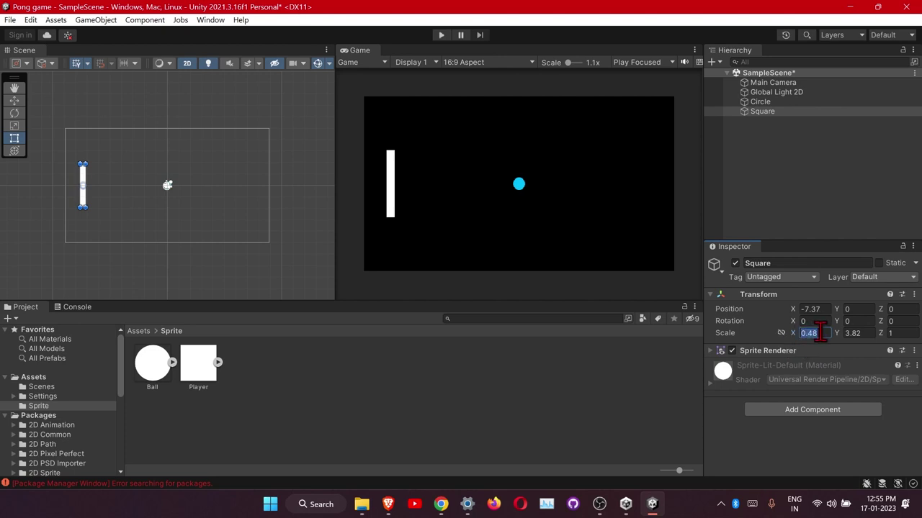
type("0.55")
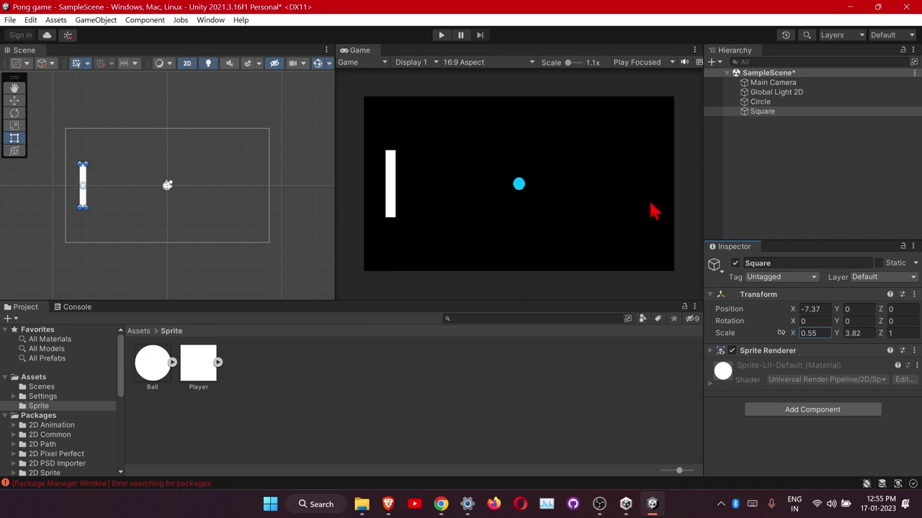
Duplicate the paddle and set the copy's X position to 7.37 on the opposite side of the playfield.
left_click(773, 112)
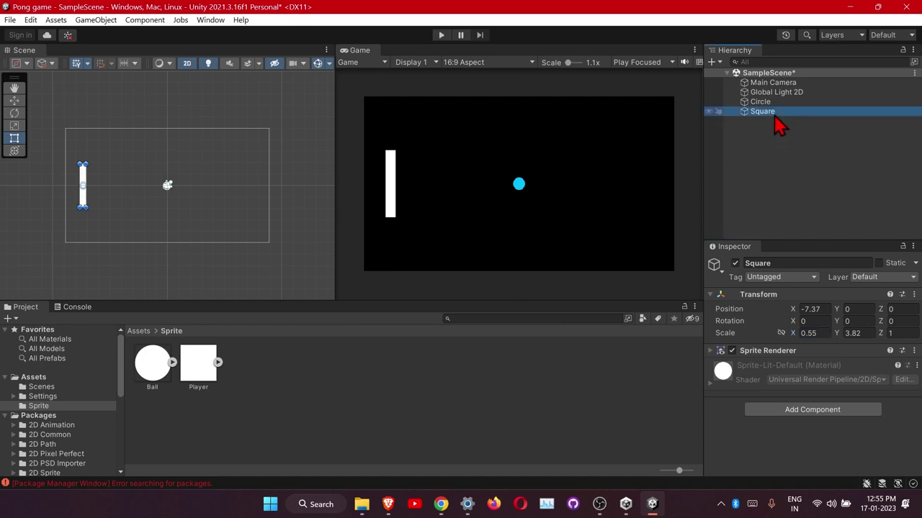
right_click(776, 124)
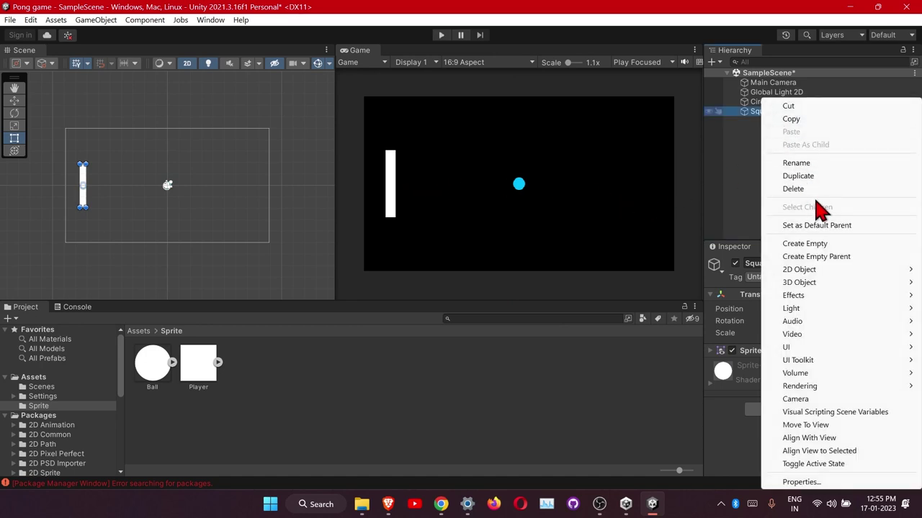
left_click(799, 176)
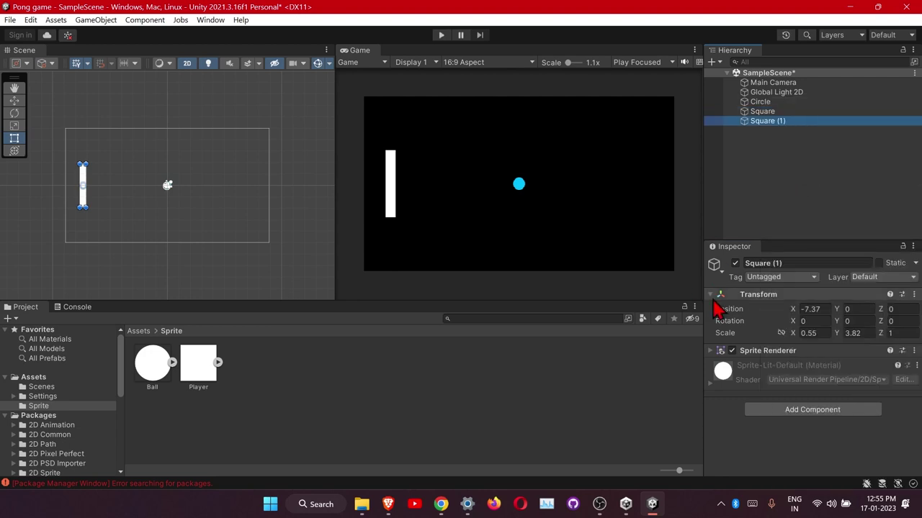
left_click(805, 308)
key("BackSpace")
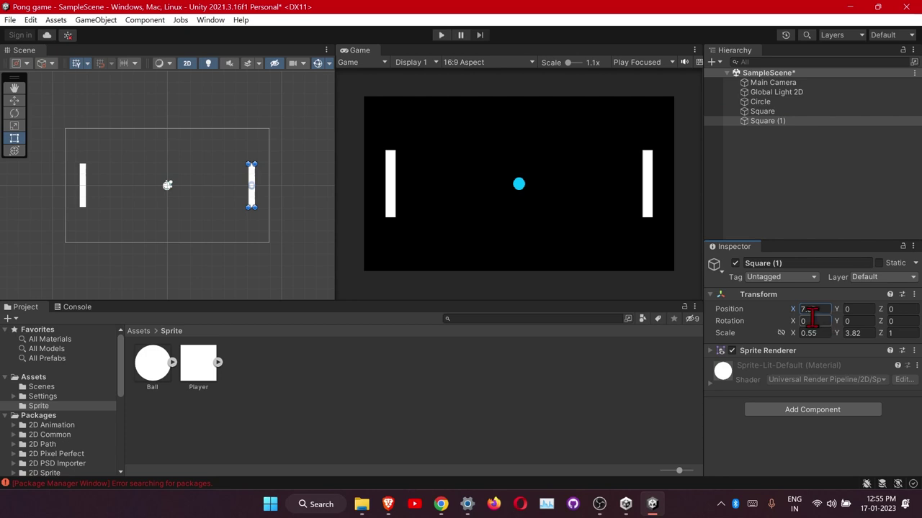
left_click(810, 213)
left_click(780, 121)
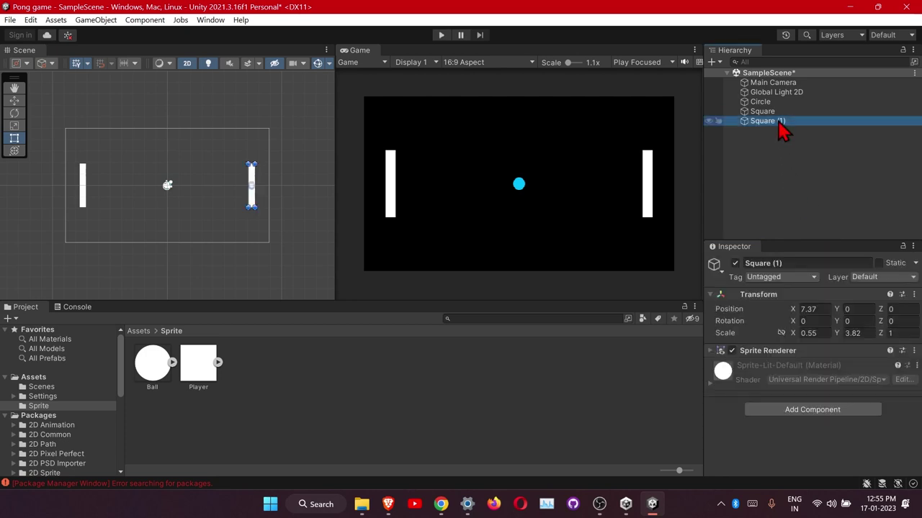
Rename the Circle object in the scene as Ball.
left_click(763, 102)
right_click(763, 101)
left_click(801, 162)
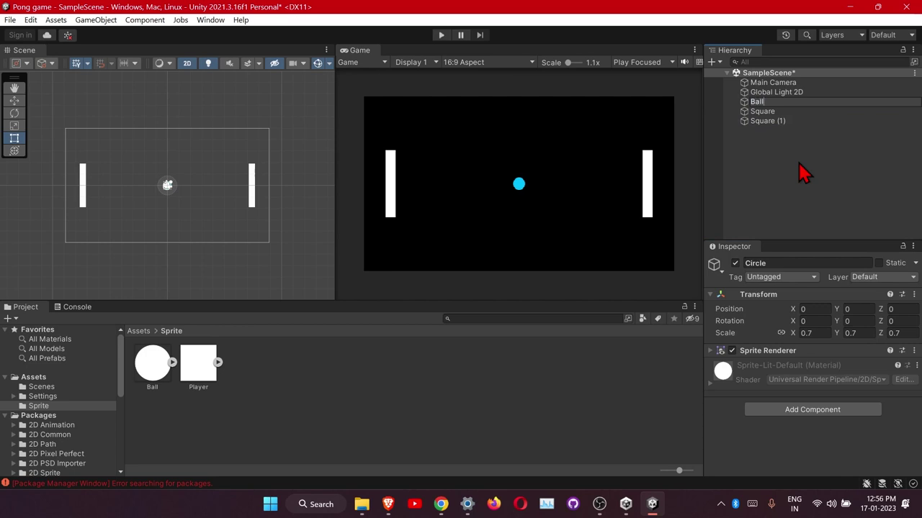
left_click(804, 173)
Rename the Square paddle at X -7.37 as Player1.
left_click(777, 112)
right_click(777, 112)
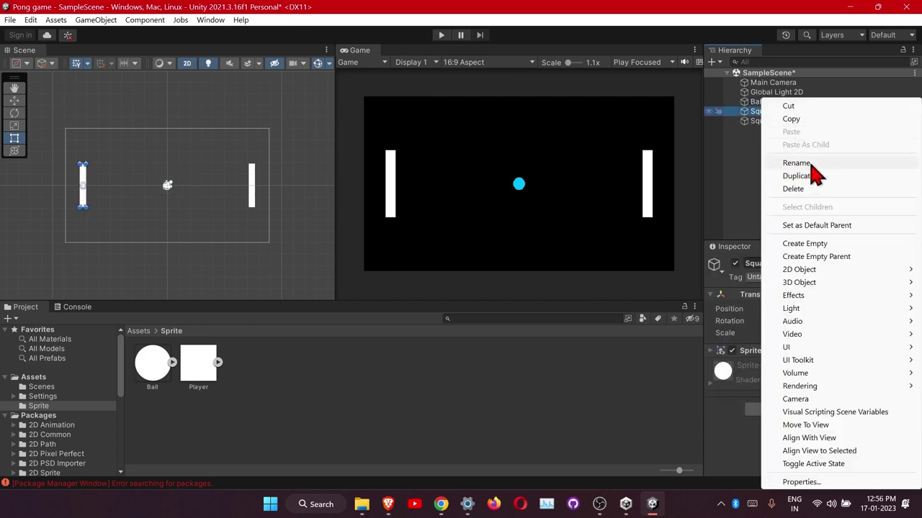
left_click(800, 163)
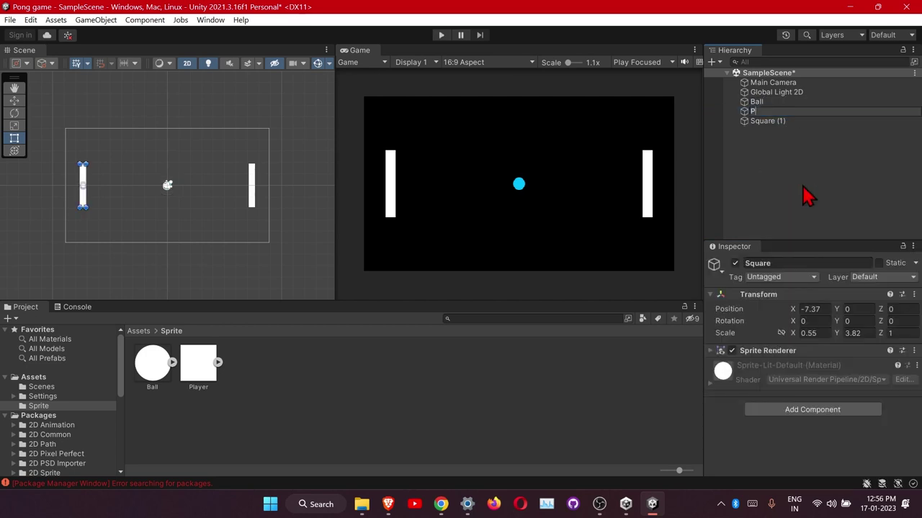
type("Player1")
left_click(803, 188)
Rename the duplicated paddle, Square (1), as Player2.
left_click(790, 123)
right_click(792, 124)
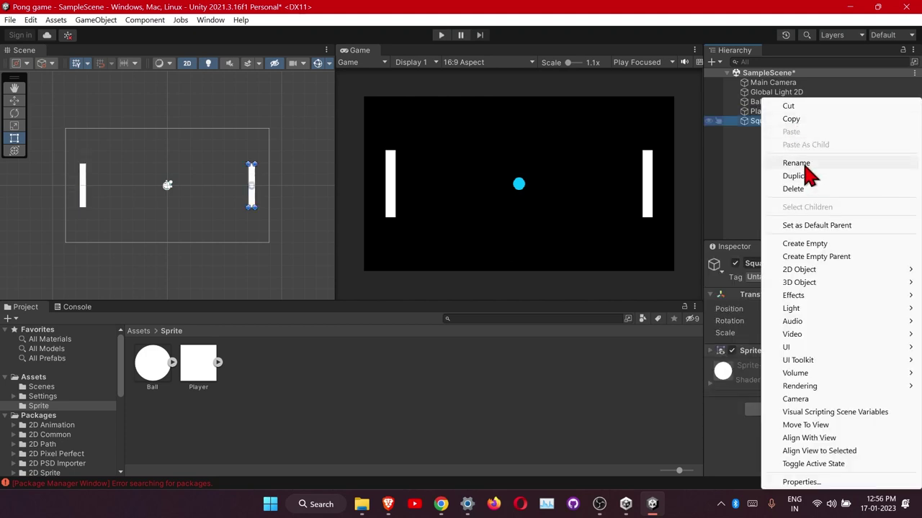
left_click(799, 164)
type("Play")
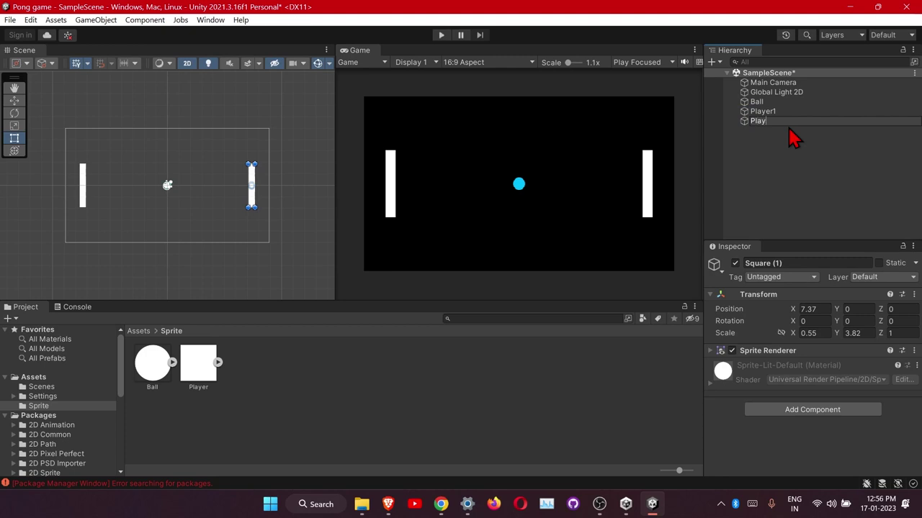
type("er2")
left_click(794, 167)
Set Player1's sprite colour to pure blue, about hex 0001FF.
left_click(782, 111)
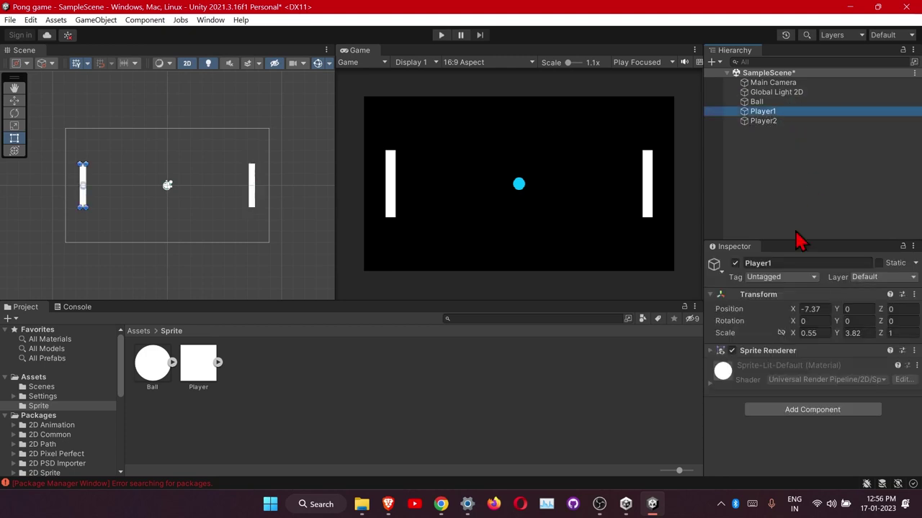
left_click(712, 352)
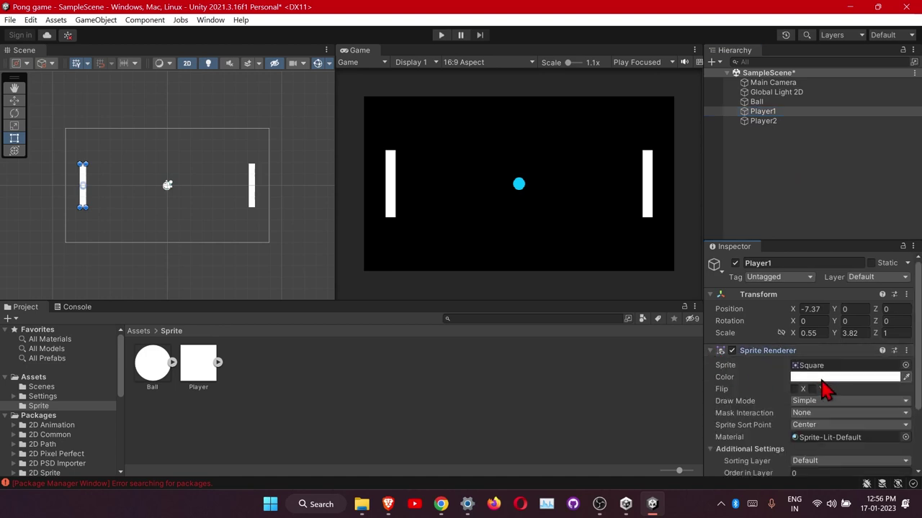
left_click(823, 378)
left_click(816, 345)
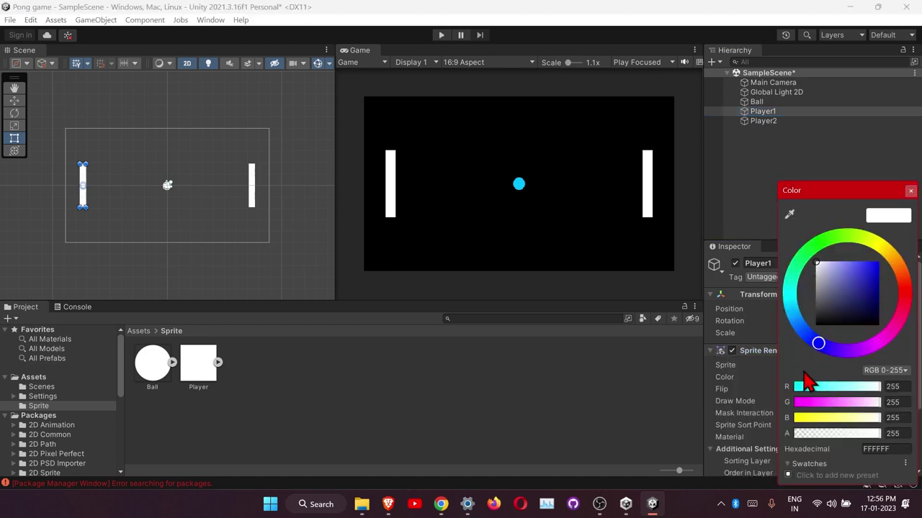
left_click_drag(859, 265, 913, 268)
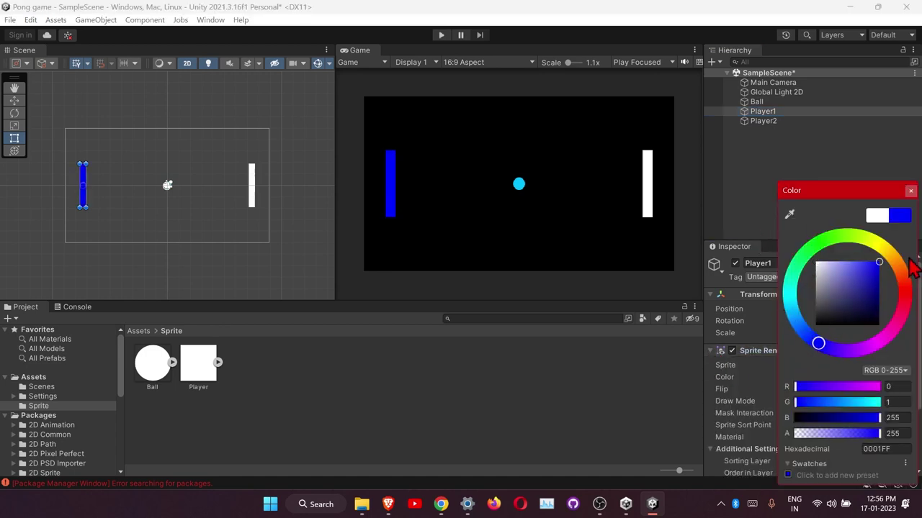
left_click(911, 190)
Set Player2's sprite colour to bright red after trying green as an alternative.
left_click(785, 121)
left_click(825, 378)
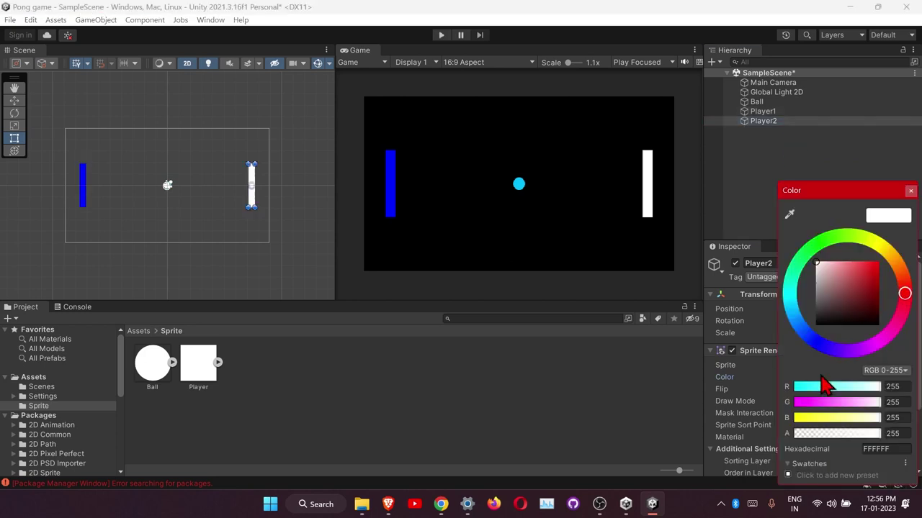
left_click_drag(875, 284, 893, 250)
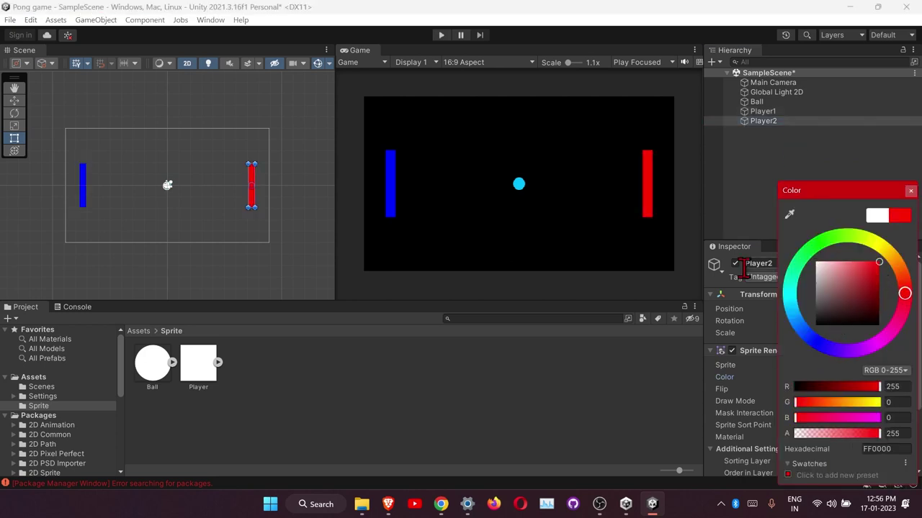
left_click(818, 246)
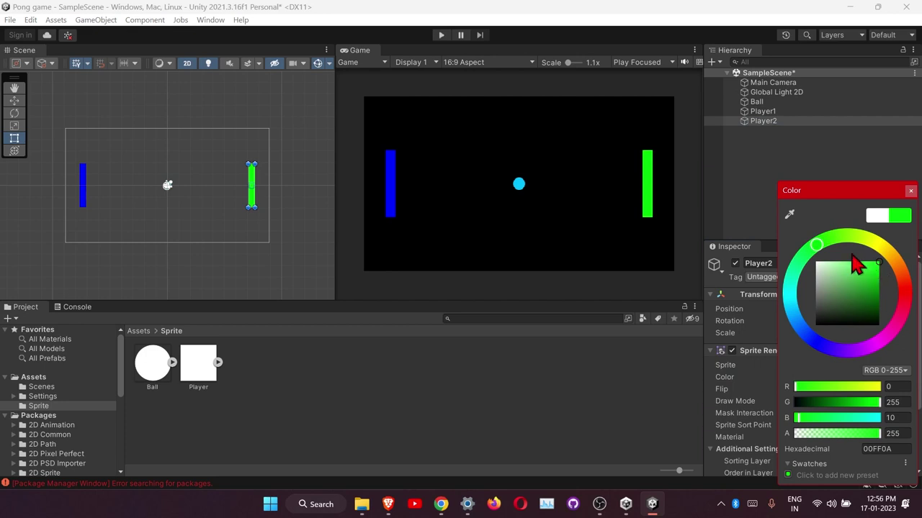
mouse_move(833, 250)
left_mouse_down()
mouse_move(900, 254)
mouse_move(904, 293)
left_mouse_up()
left_click(911, 190)
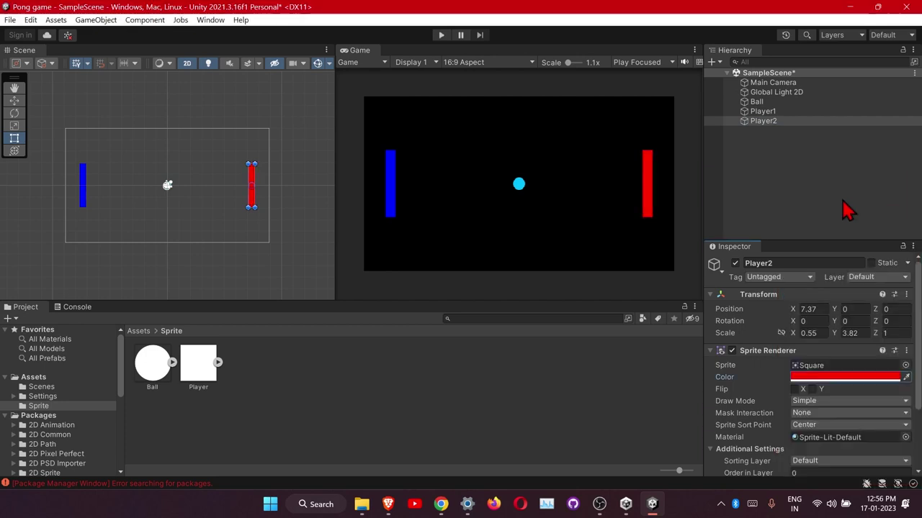
left_click(839, 206)
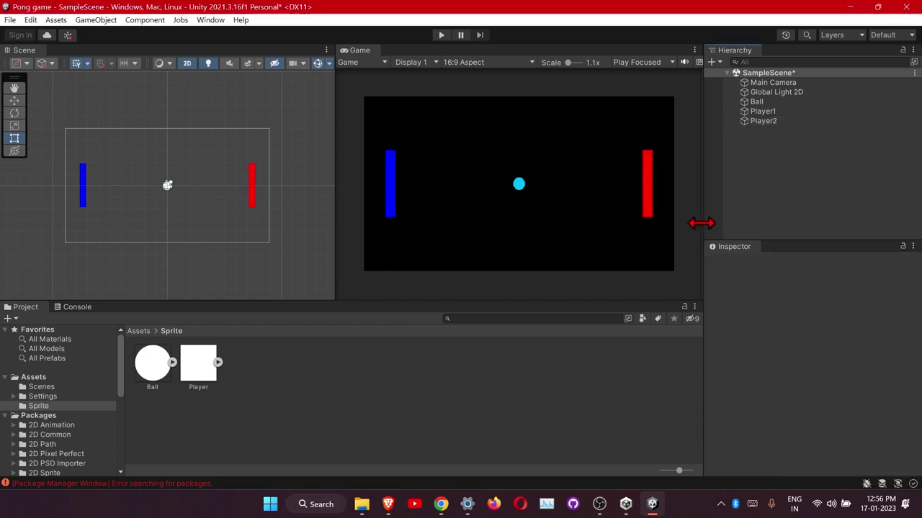
Change the Ball's sprite colour to bright green.
left_click(756, 101)
left_click(847, 376)
left_click(807, 251)
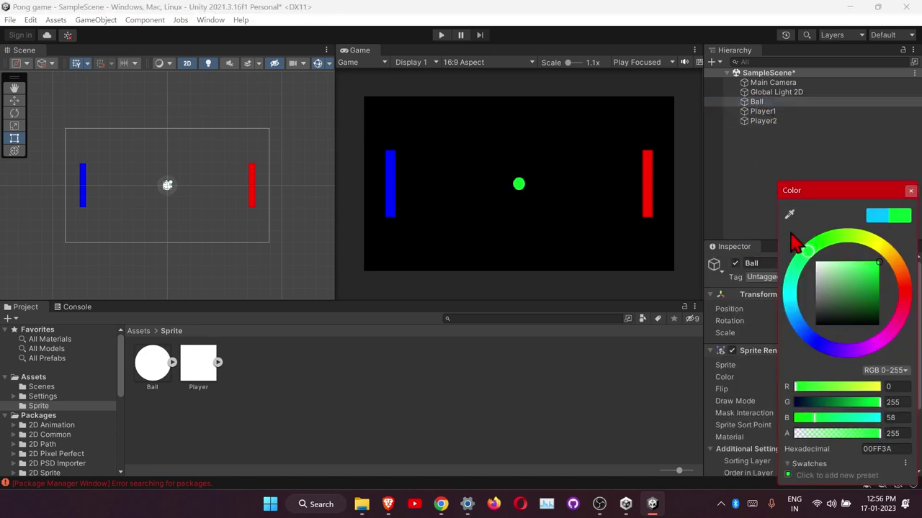
mouse_move(807, 250)
left_mouse_down()
mouse_move(812, 257)
mouse_move(813, 248)
left_mouse_up()
left_click(911, 190)
left_click(828, 186)
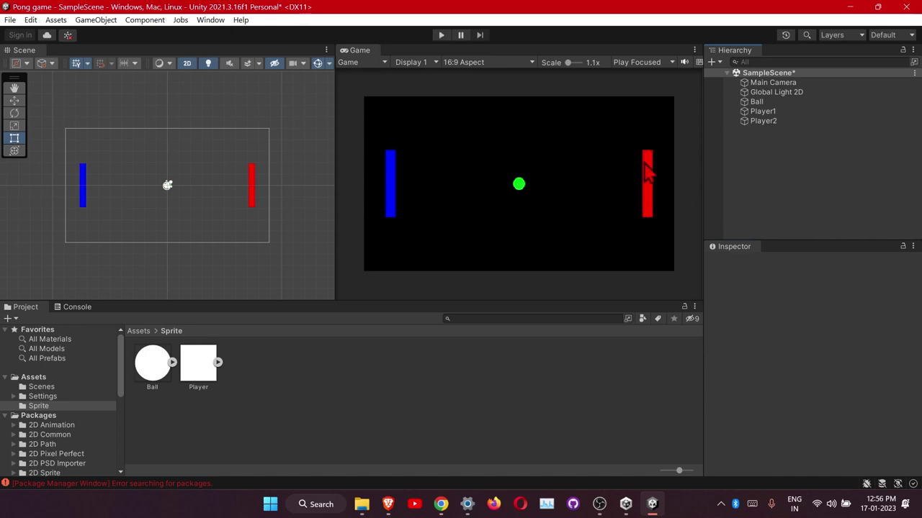
Shorten the Player1 paddle by setting its Y scale to 3.5.
left_click(763, 113)
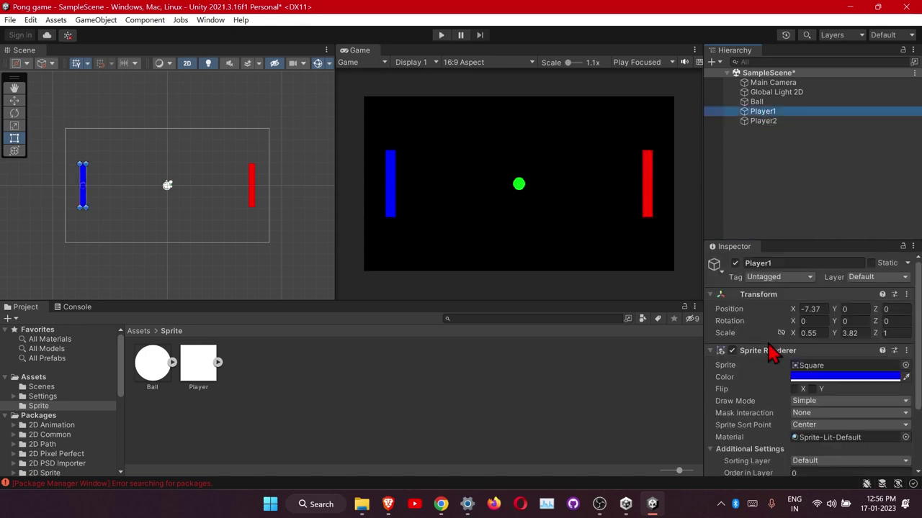
left_click(835, 333)
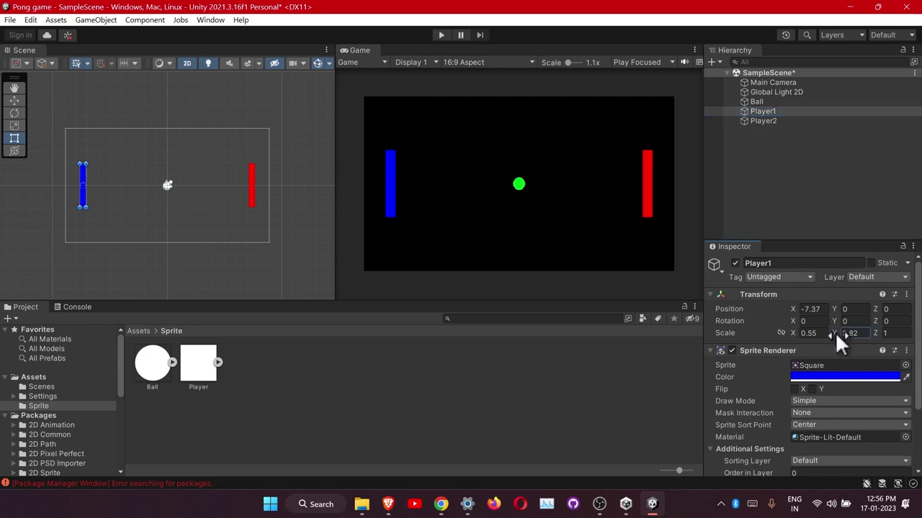
type("3.45")
key("Return")
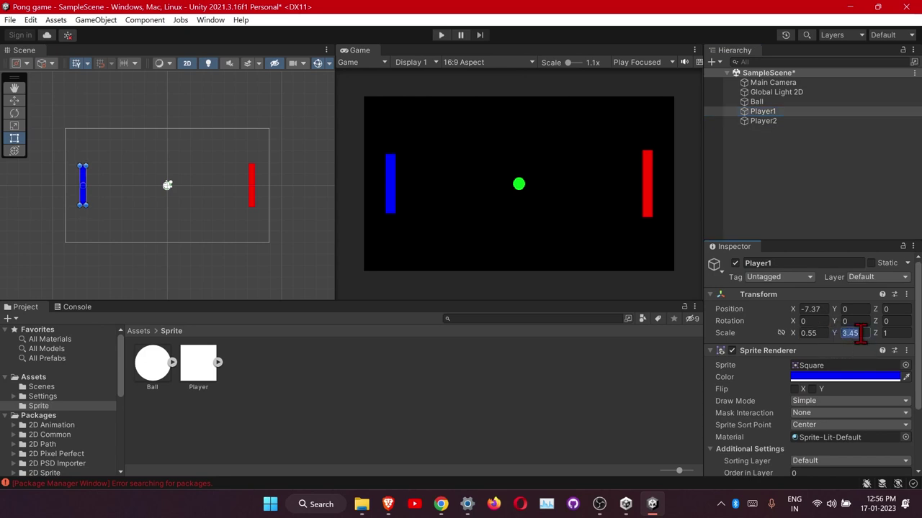
type("4")
key("BackSpace")
type("3.5")
left_click(752, 211)
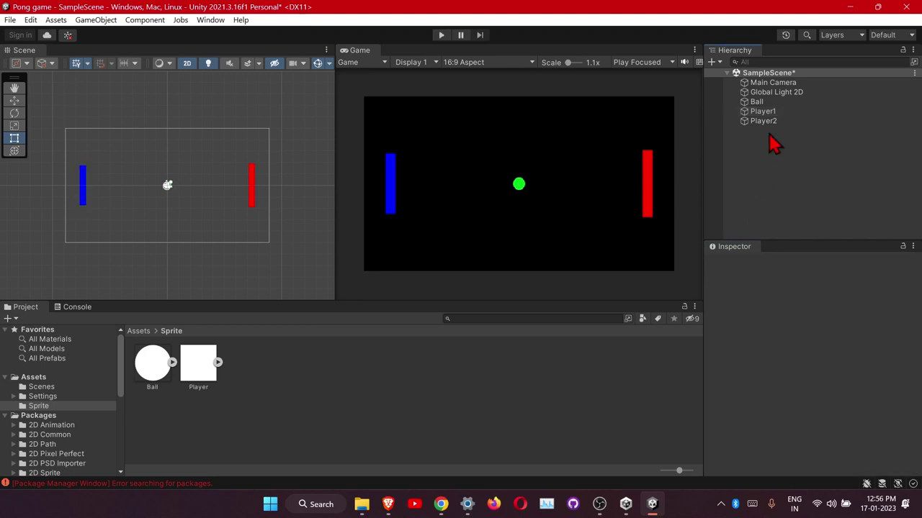
Set the Player2 paddle's Y scale to 3.5 to match Player1.
left_click(779, 120)
left_click(855, 334)
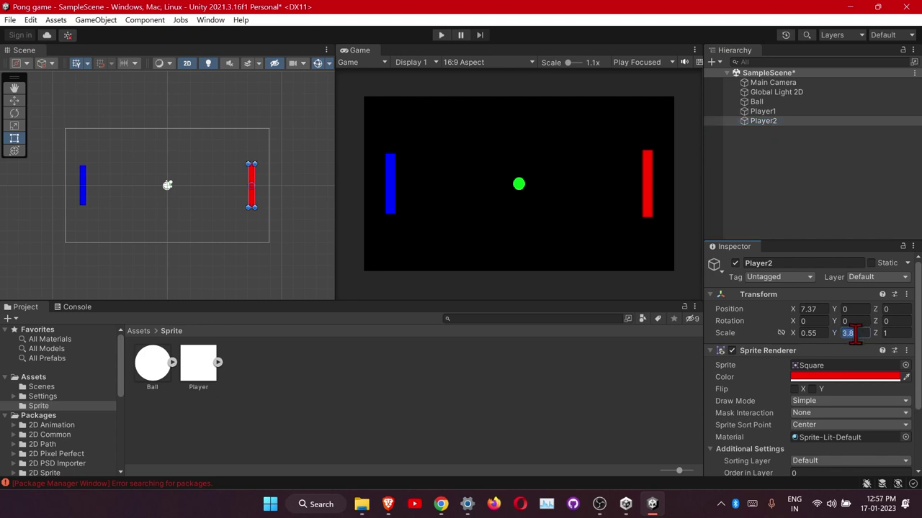
type("3")
left_click(789, 209)
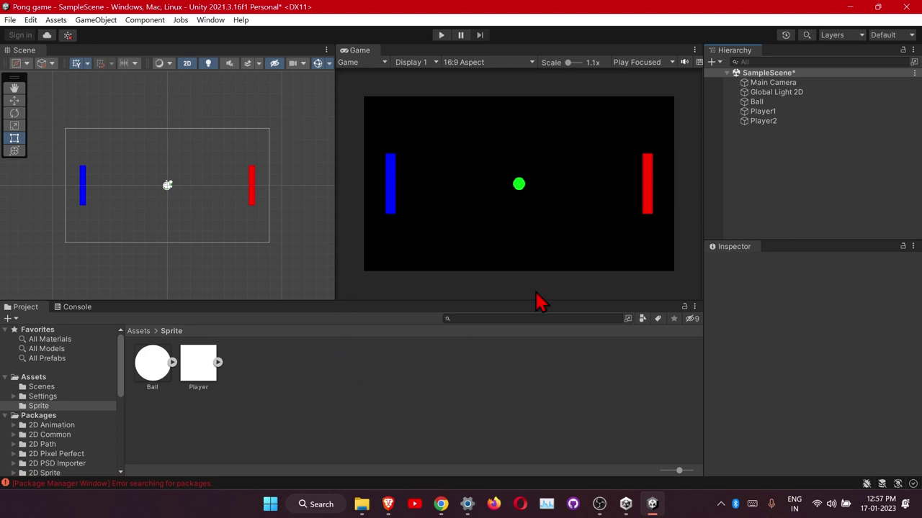
Add another Player sprite to the scene and stretch it into a horizontal wall with X scale 18 and Y scale 0.57.
left_click(762, 122)
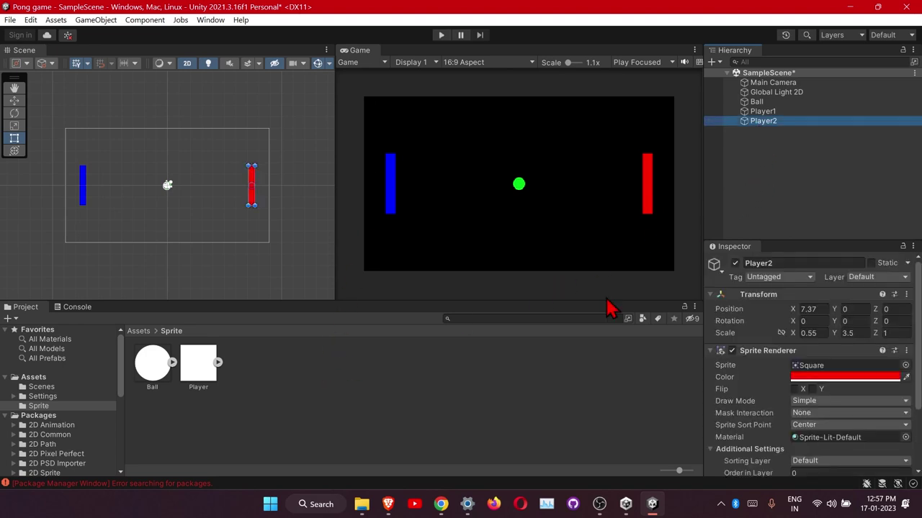
left_click(251, 411)
left_click_drag(195, 366, 781, 144)
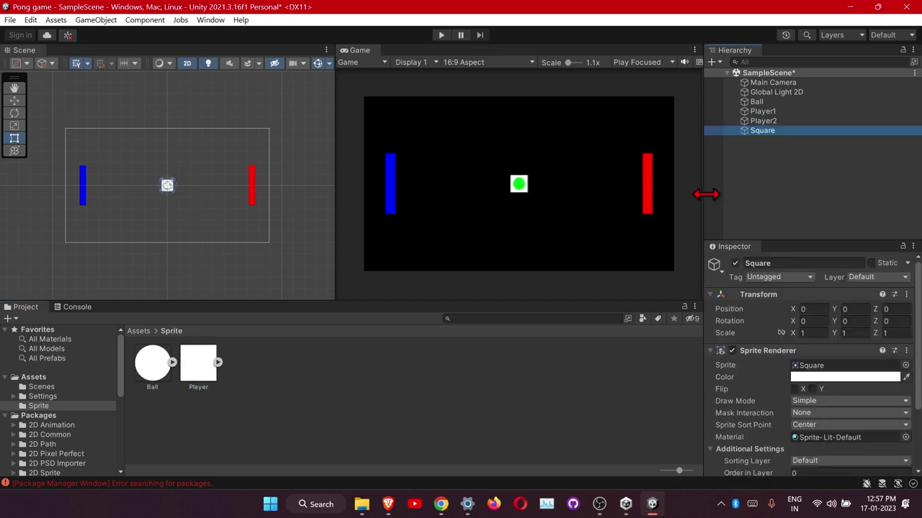
left_click_drag(792, 334, 37, 339)
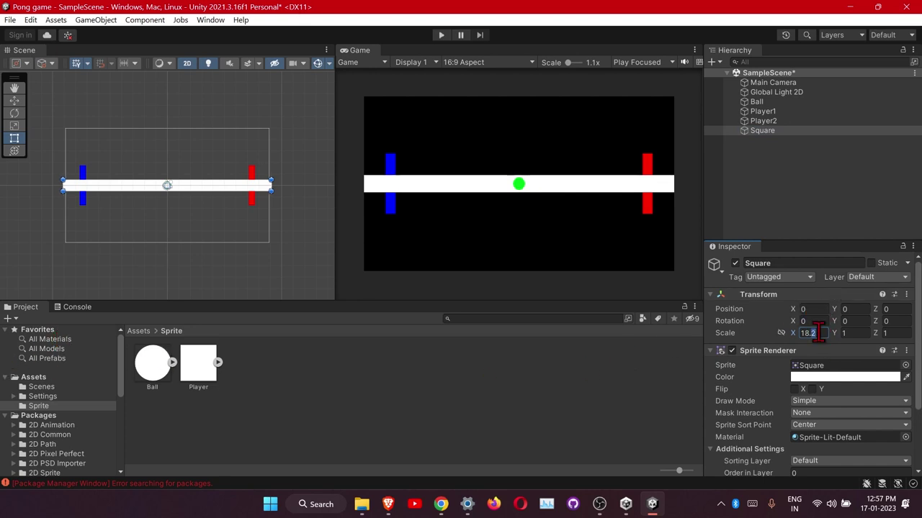
type("18")
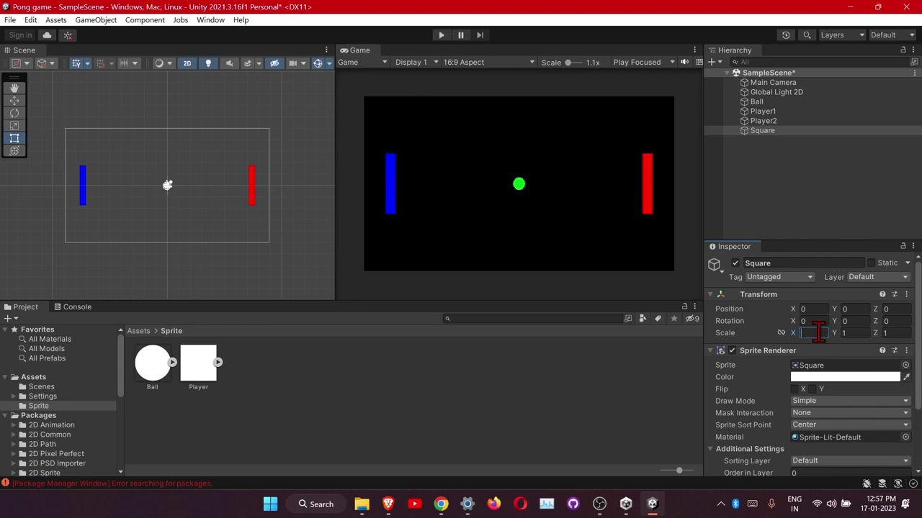
key("Return")
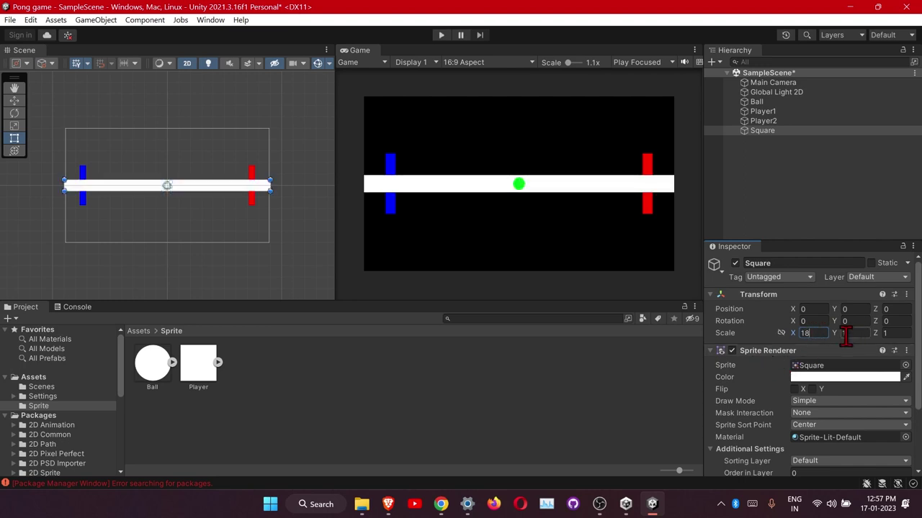
type("1")
type("0.57")
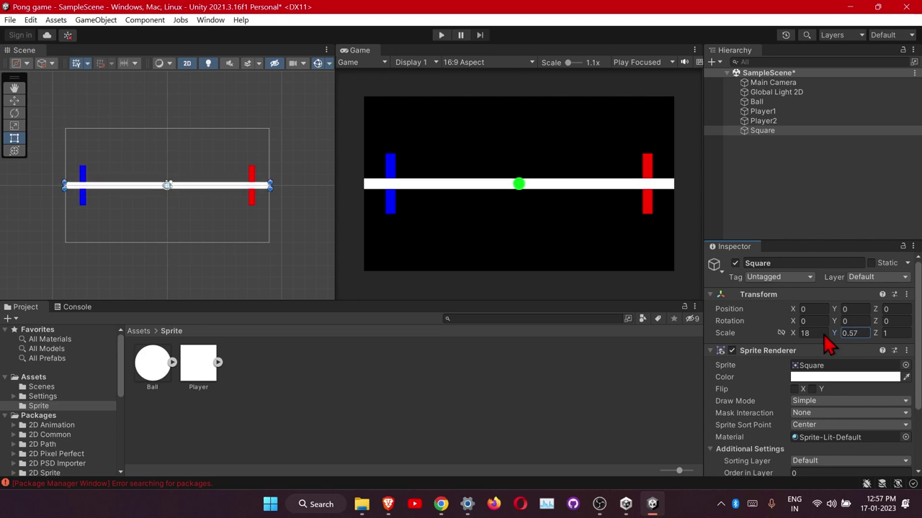
Move the horizontal wall to the upper edge of the playfield by setting its Y position to 4.8.
left_click(848, 308)
type("4.6")
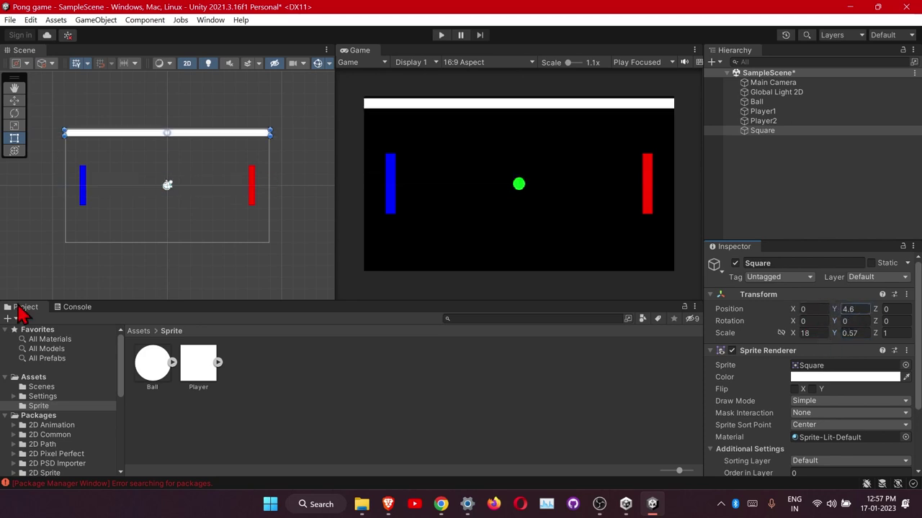
key("BackSpace")
type("84")
key("BackSpace")
key("BackSpace")
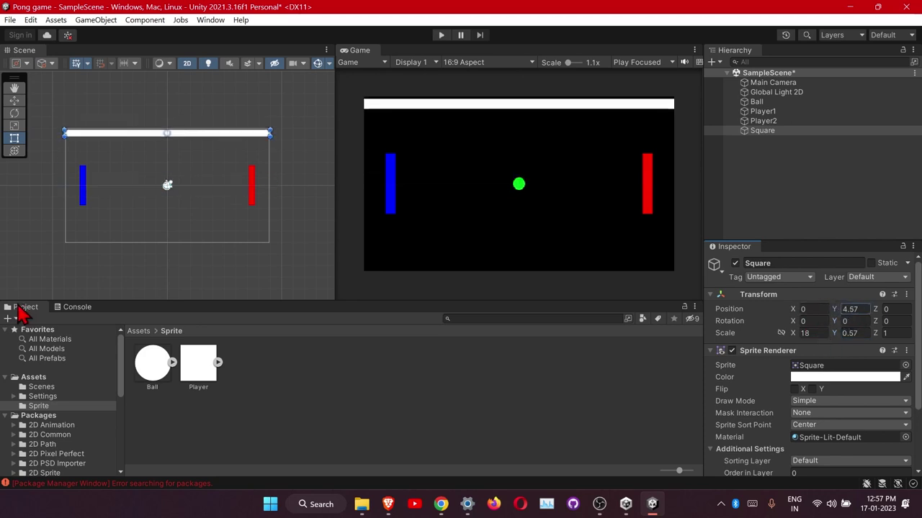
type("78")
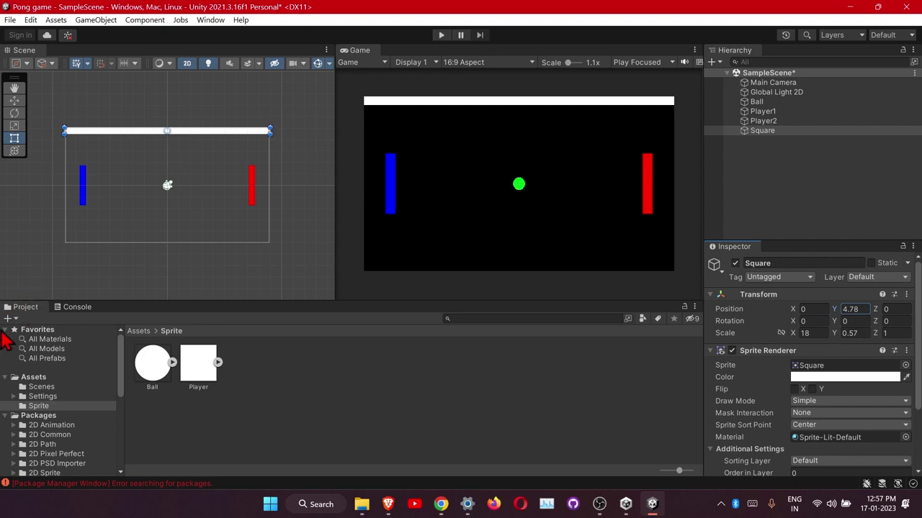
left_click(861, 310)
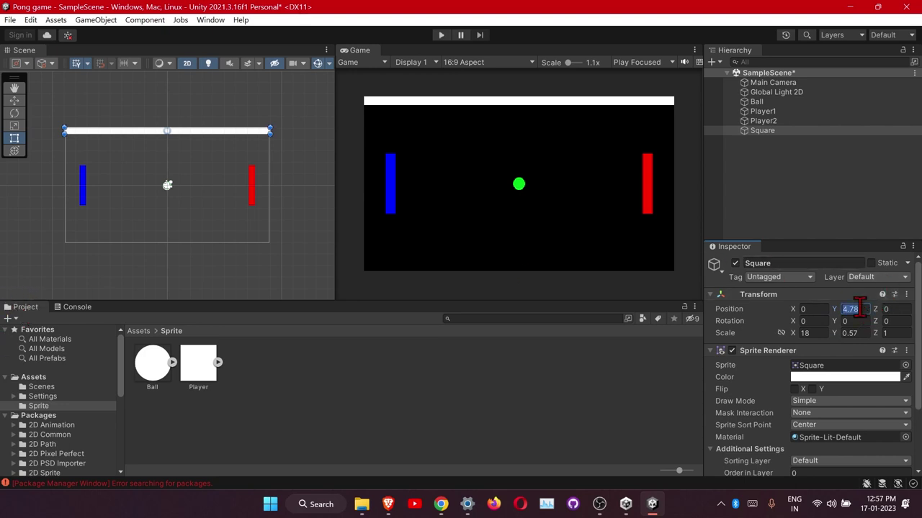
type("4.8")
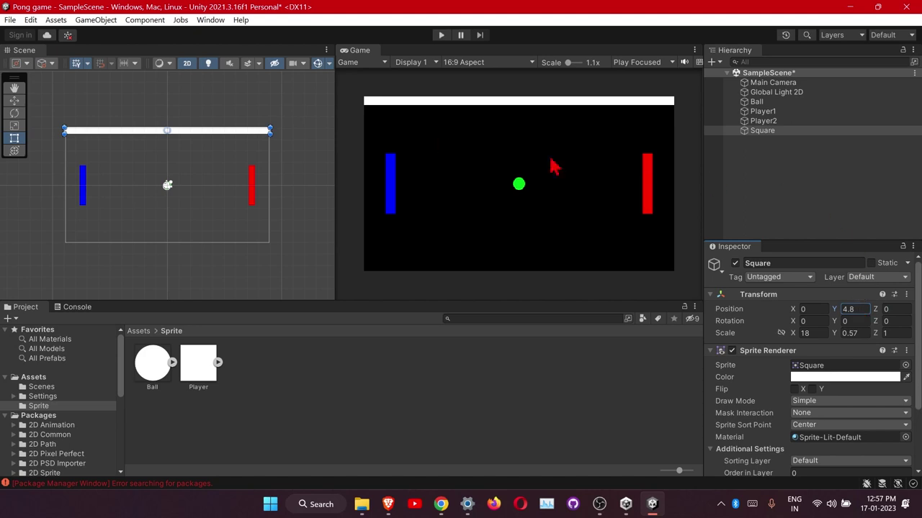
Switch the active scene transform tool from the Rect tool to the Move tool.
scroll(166, 134, "up", 5)
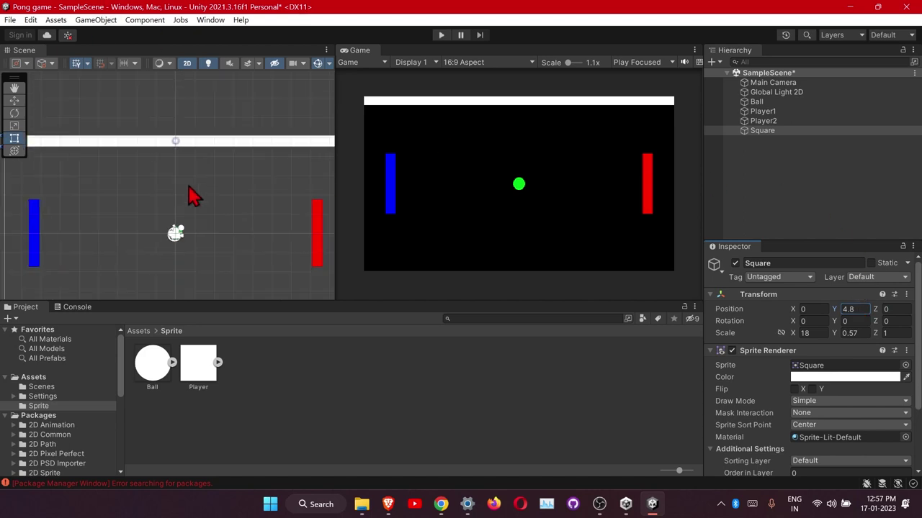
scroll(190, 189, "down", 2)
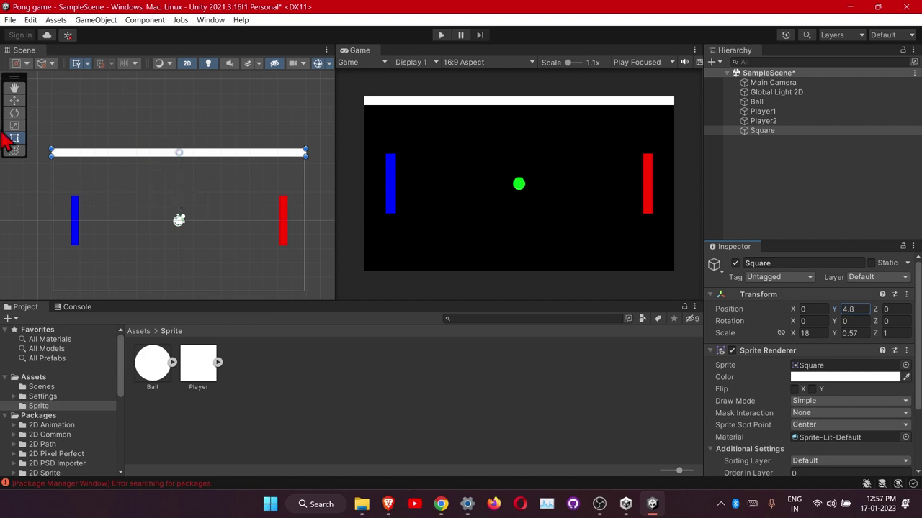
left_click(14, 101)
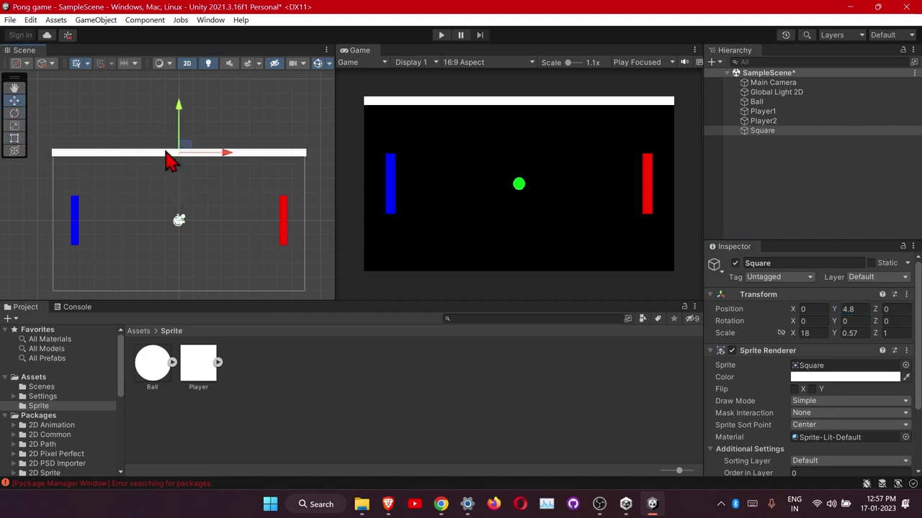
left_click(13, 113)
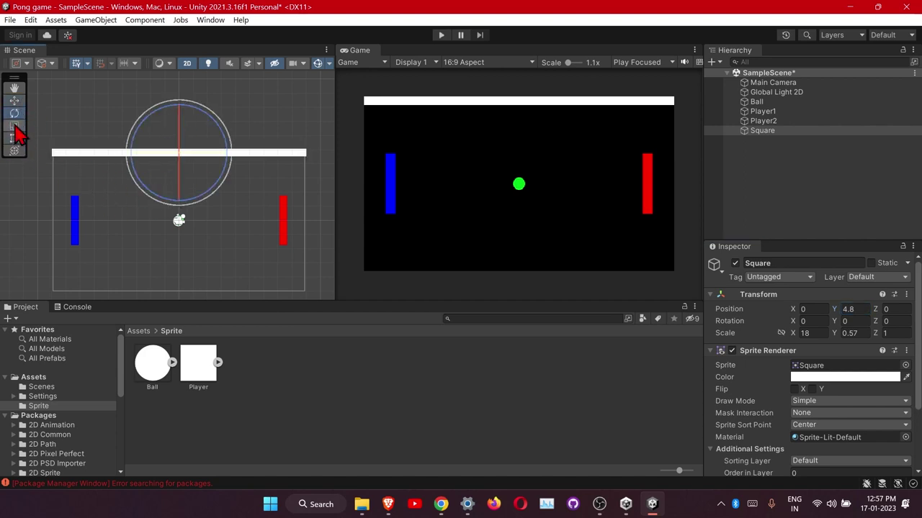
left_click(14, 101)
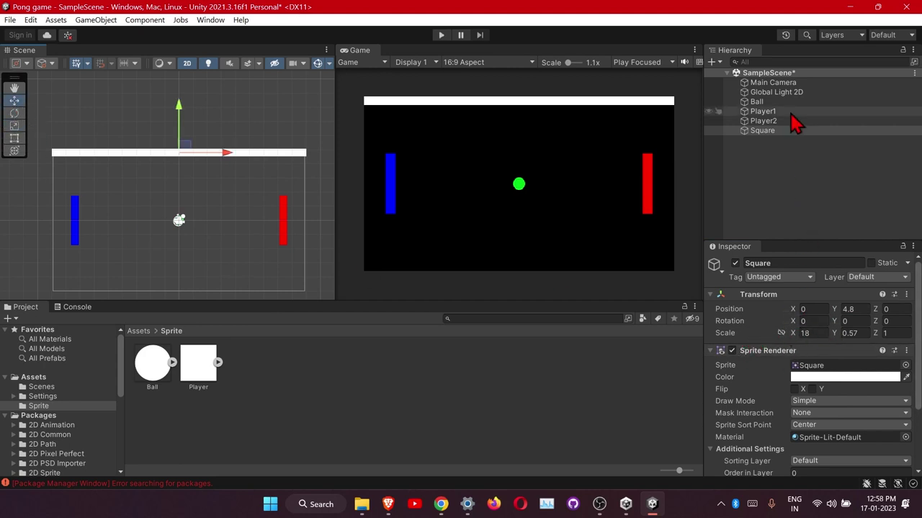
Rename the Square object of the upper wall as Wall_Top.
right_click(768, 132)
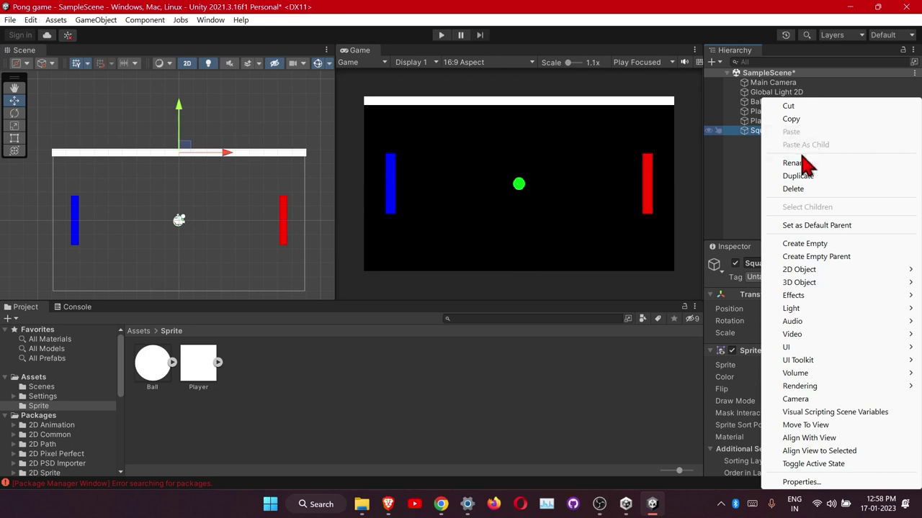
left_click(795, 164)
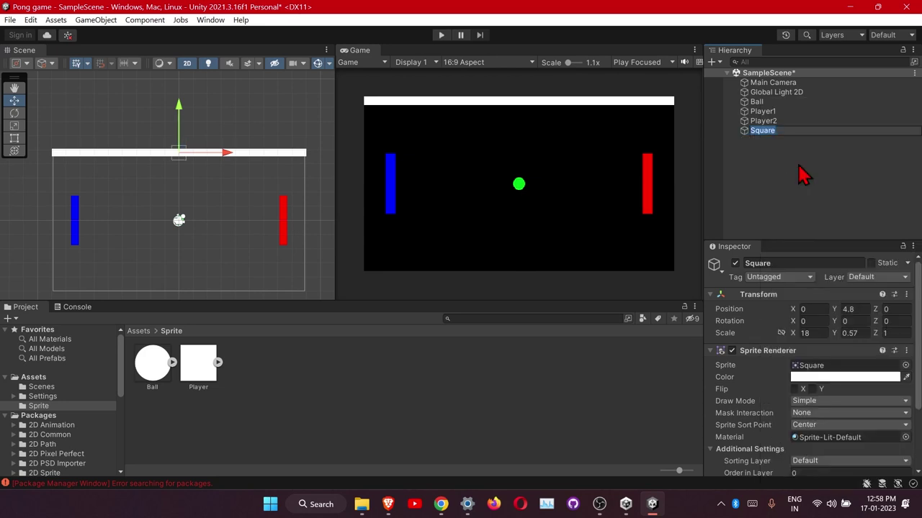
type("Wall_Top")
left_click(803, 175)
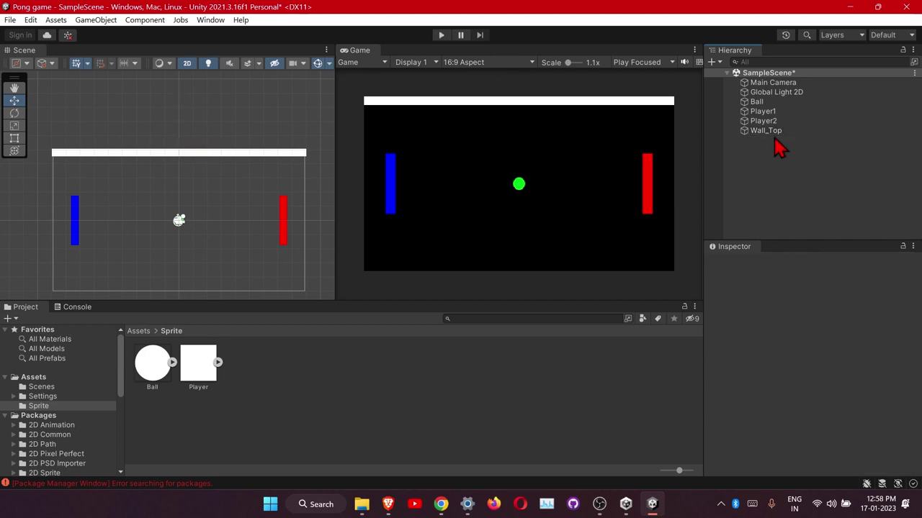
left_click(765, 131)
right_click(763, 131)
left_click(807, 177)
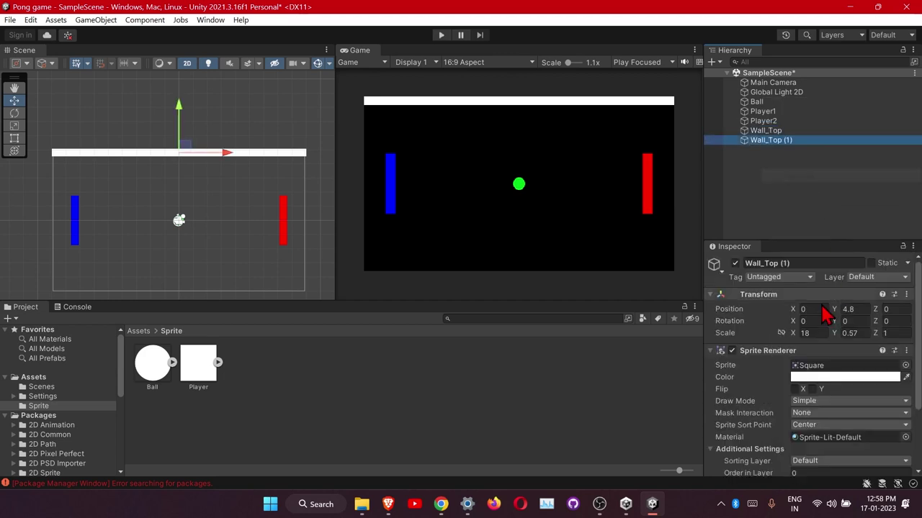
right_click(792, 141)
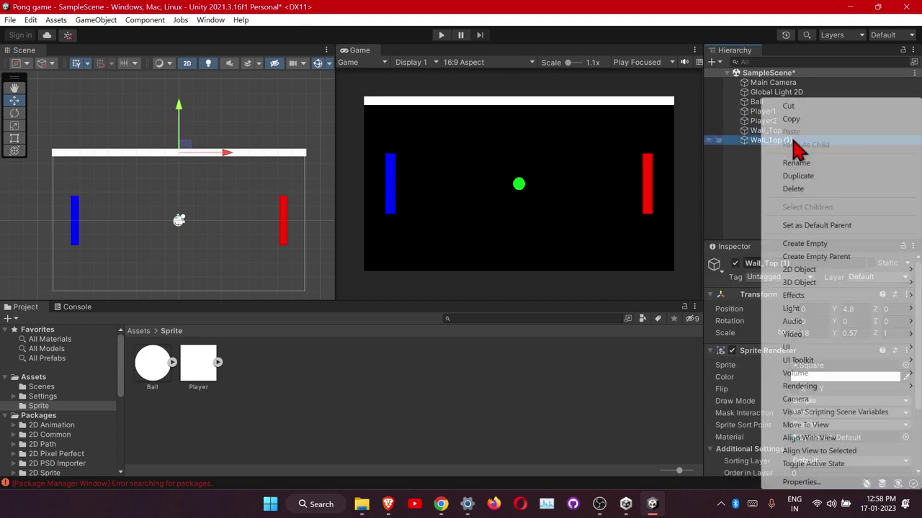
left_click(796, 189)
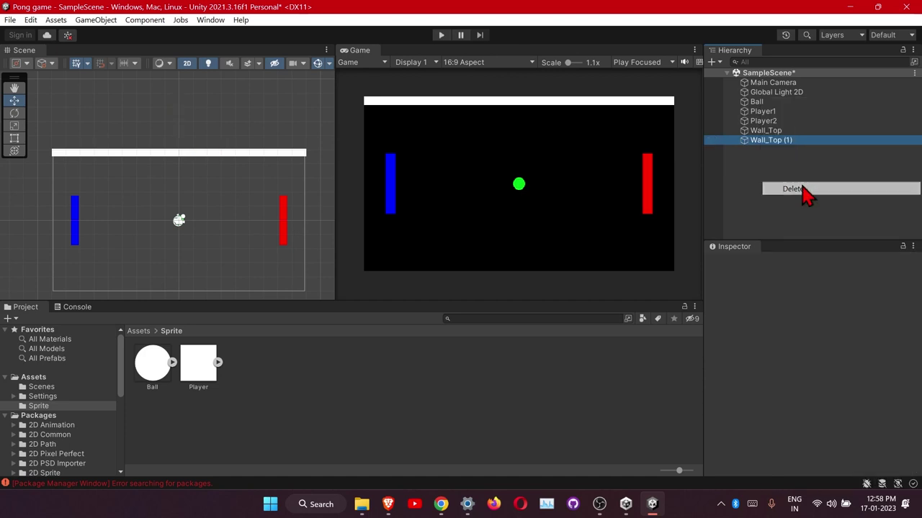
Colour the Wall_Top sprite dark brown, hexadecimal 574100.
left_click(782, 131)
left_click(821, 377)
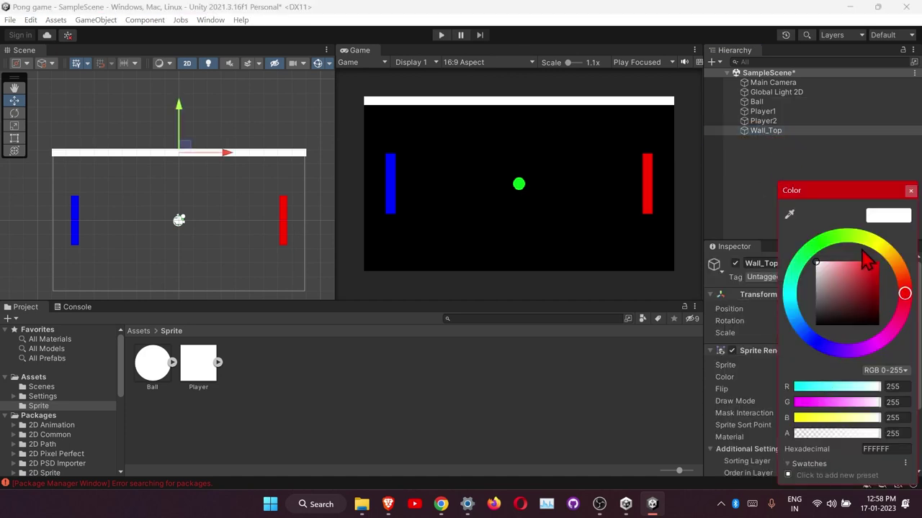
left_click(814, 346)
left_click_drag(866, 304, 792, 305)
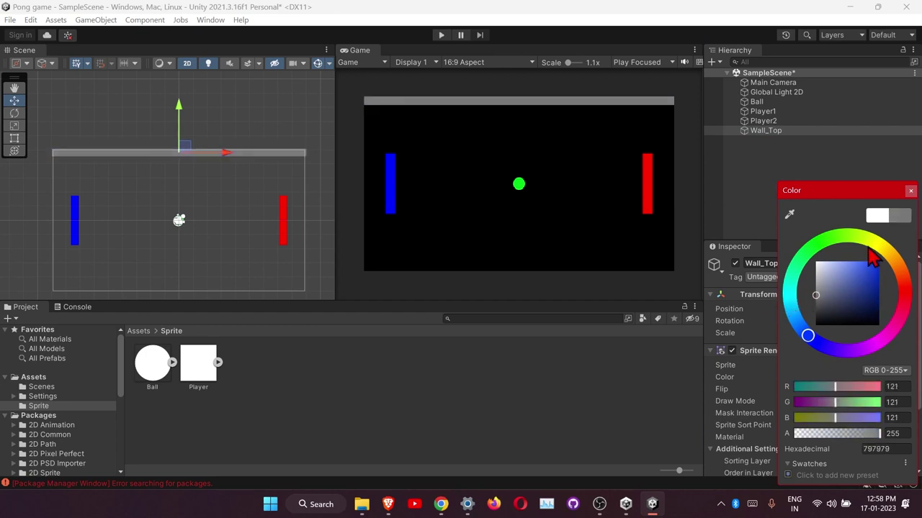
left_click_drag(873, 258, 879, 303)
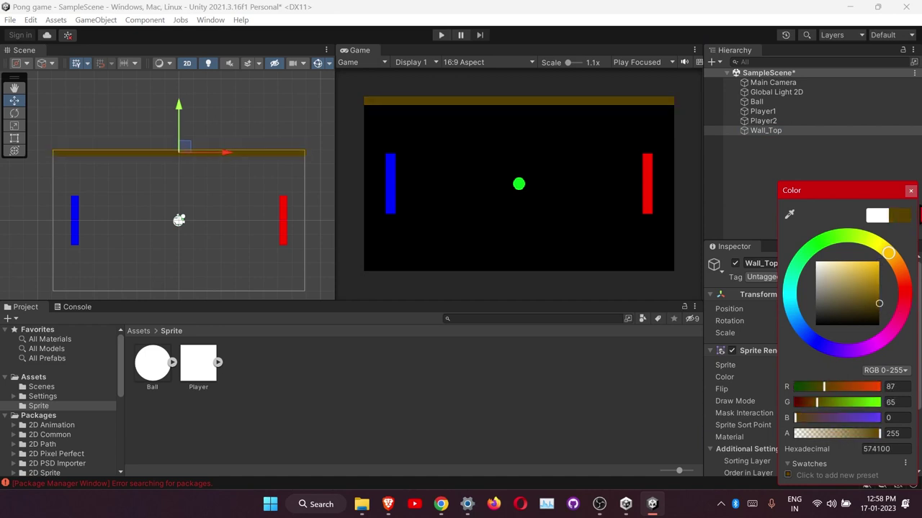
left_click(911, 191)
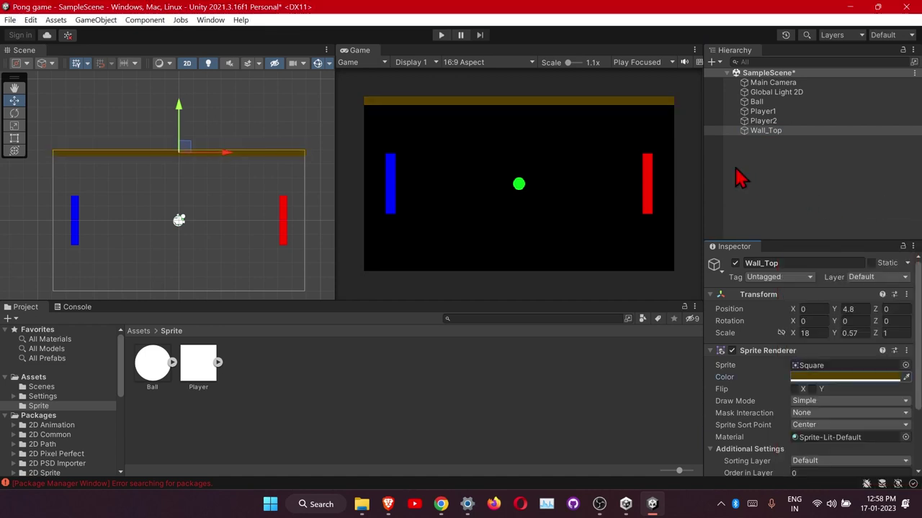
Duplicate Wall_Top and move the copy to the playfield's lower edge by setting its Y position to -4.8.
left_click(763, 120)
right_click(764, 130)
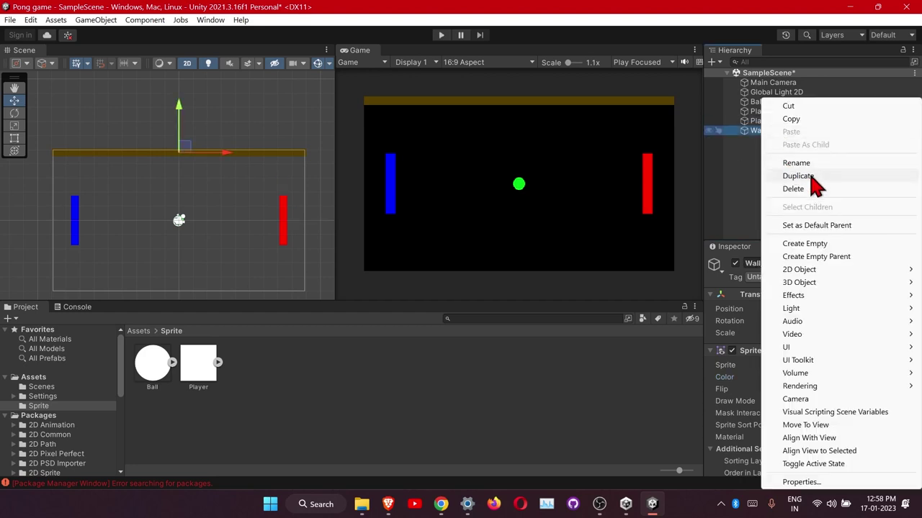
left_click(798, 177)
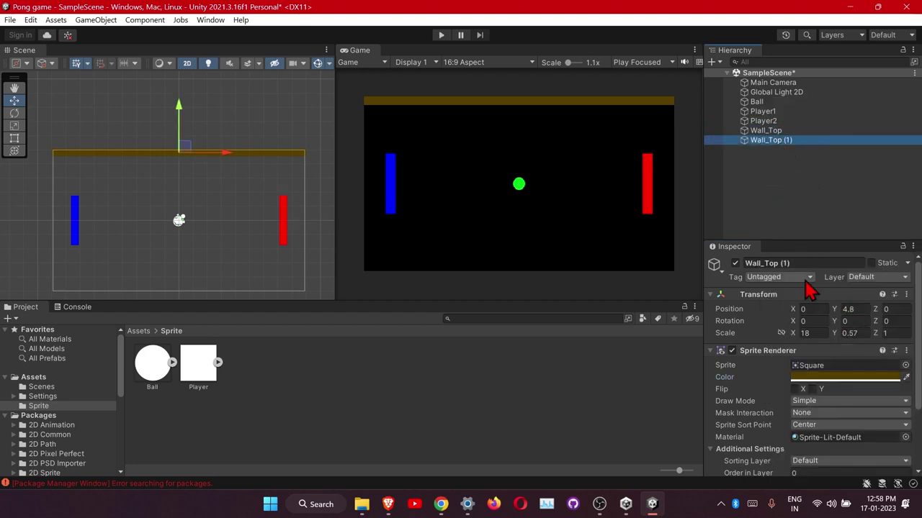
left_click(844, 308)
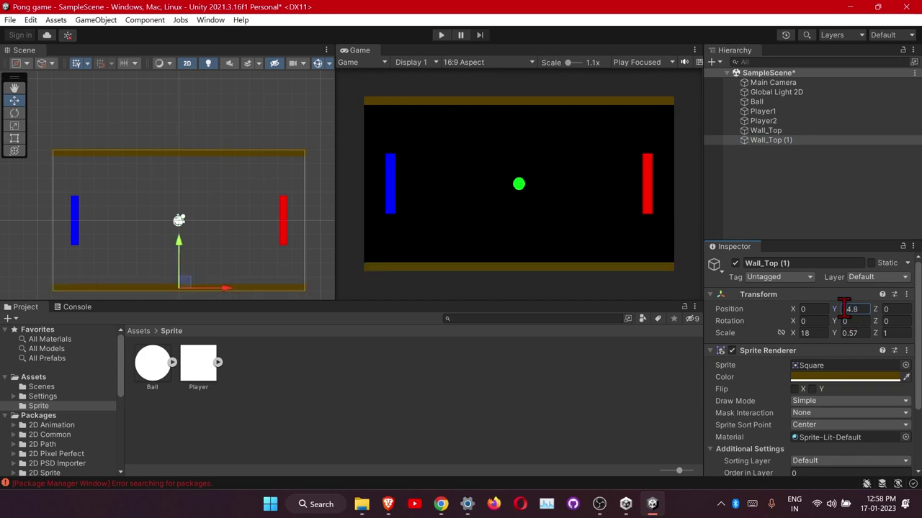
left_click(765, 186)
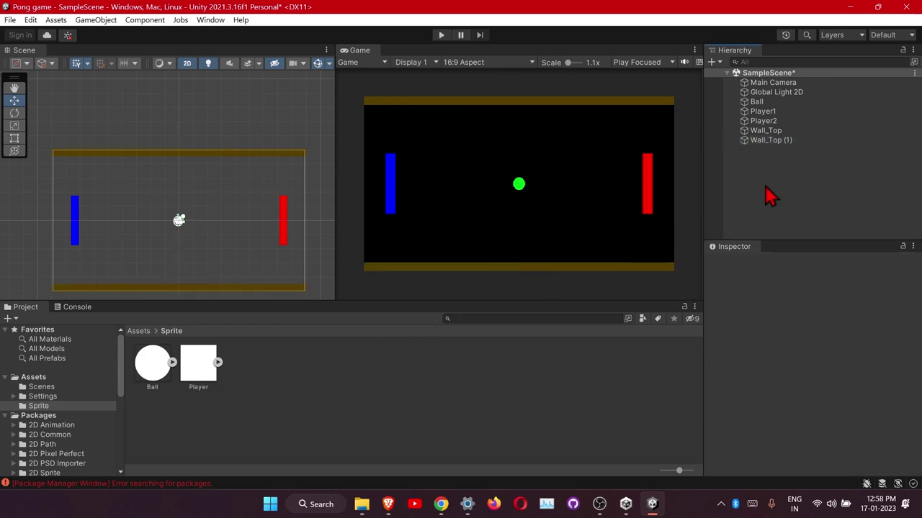
Rename the duplicated wall at the lower edge as Wall_Bottom.
left_click(777, 141)
right_click(777, 142)
left_click(796, 163)
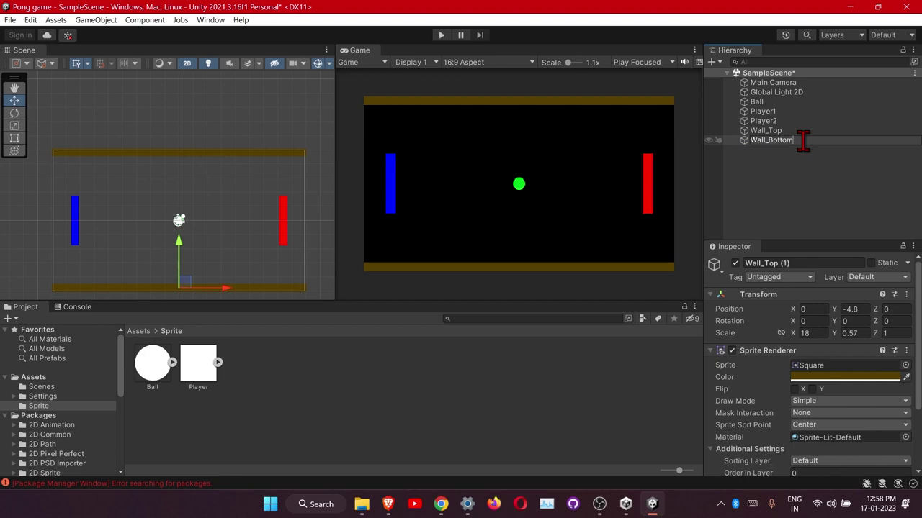
left_click(808, 195)
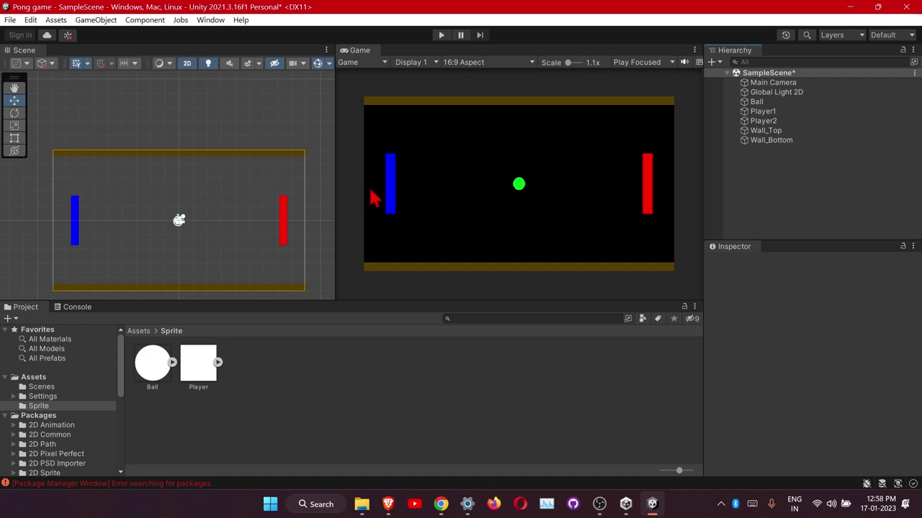
Duplicate Wall_Bottom and reset the copy's Transform to its default values.
left_click(788, 142)
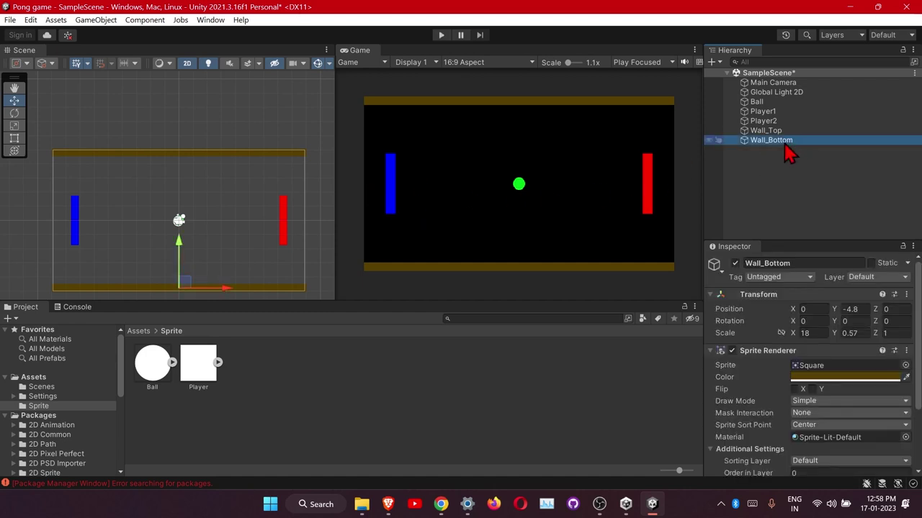
right_click(784, 144)
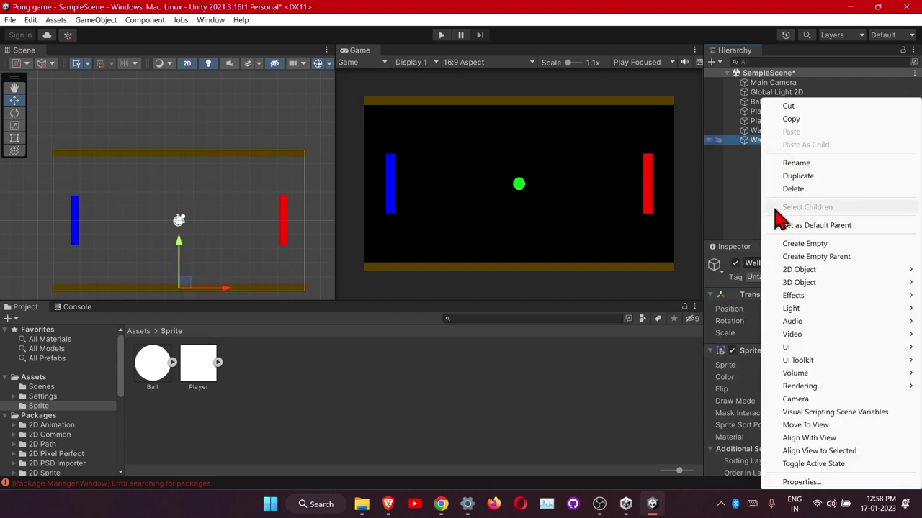
left_click(818, 179)
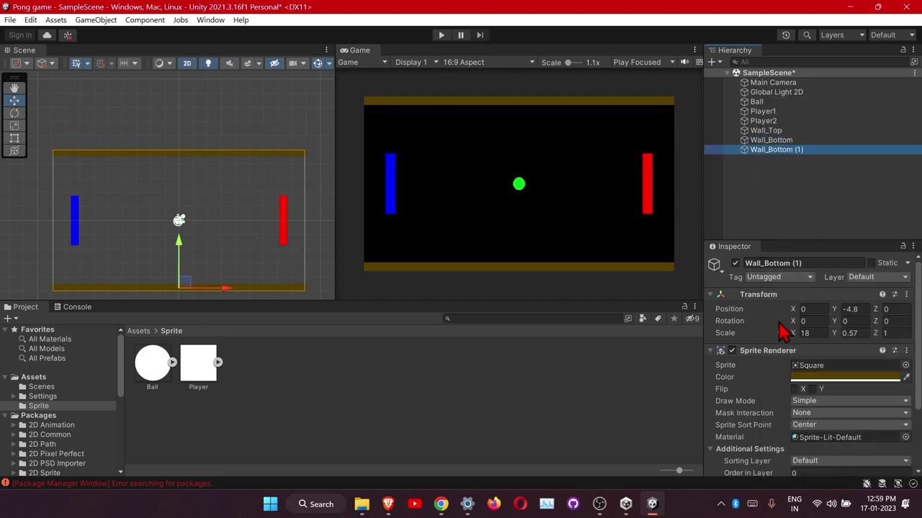
left_click(850, 309)
left_click(906, 294)
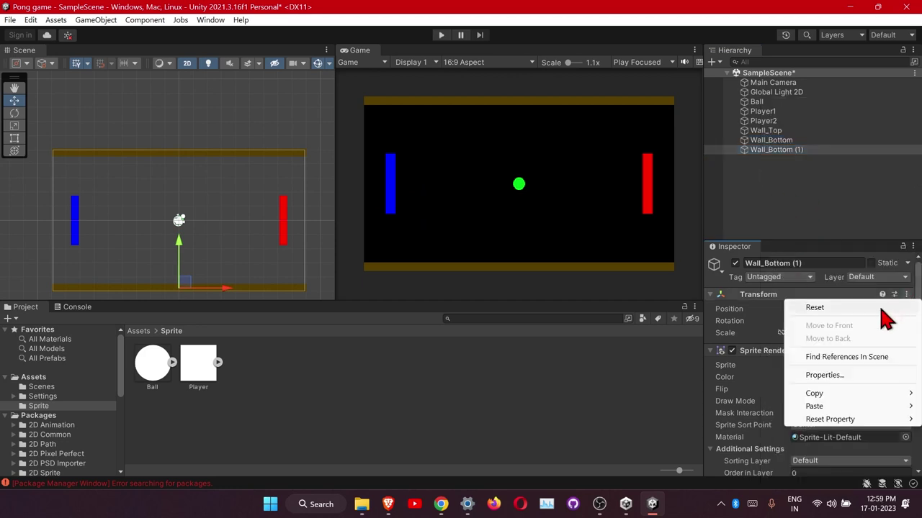
left_click(827, 308)
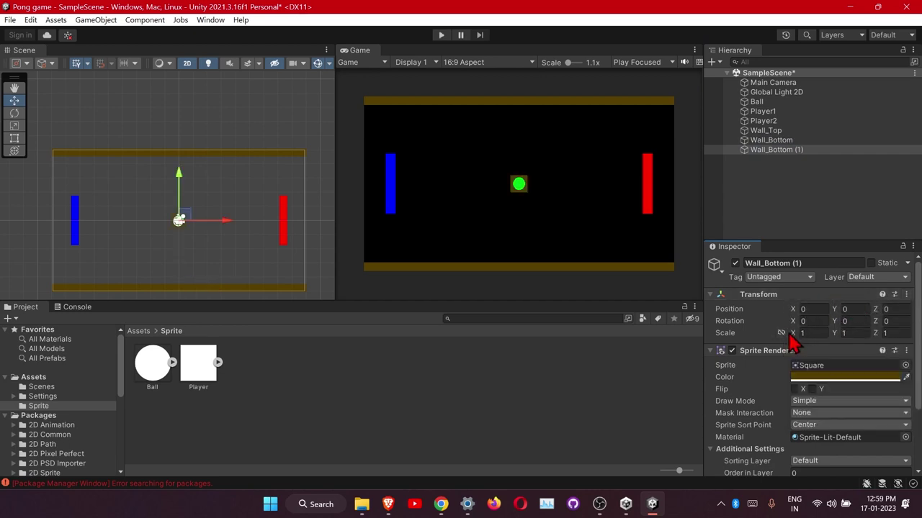
Shape the Wall_Bottom copy into a vertical wall with X scale 0.7 and Y scale 9.5.
left_click_drag(794, 332, 885, 335)
double_click(813, 332)
type("1")
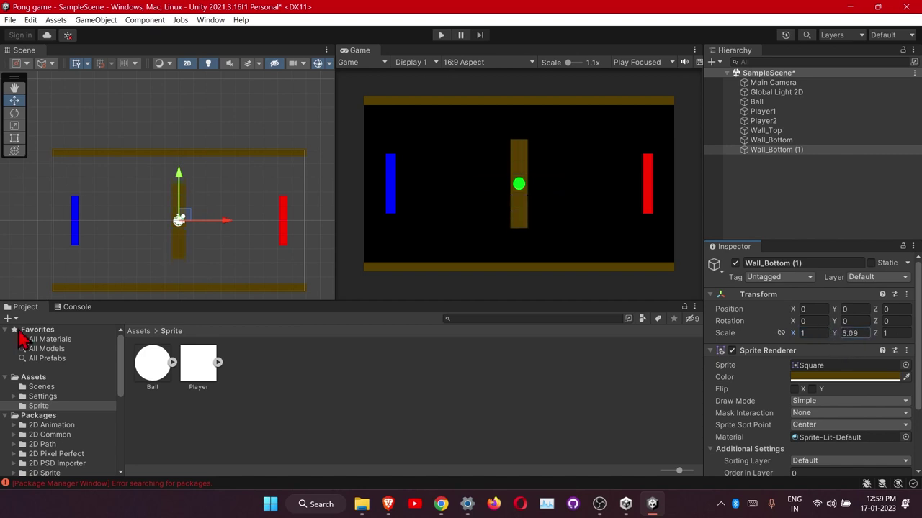
left_click_drag(63, 332, 86, 336)
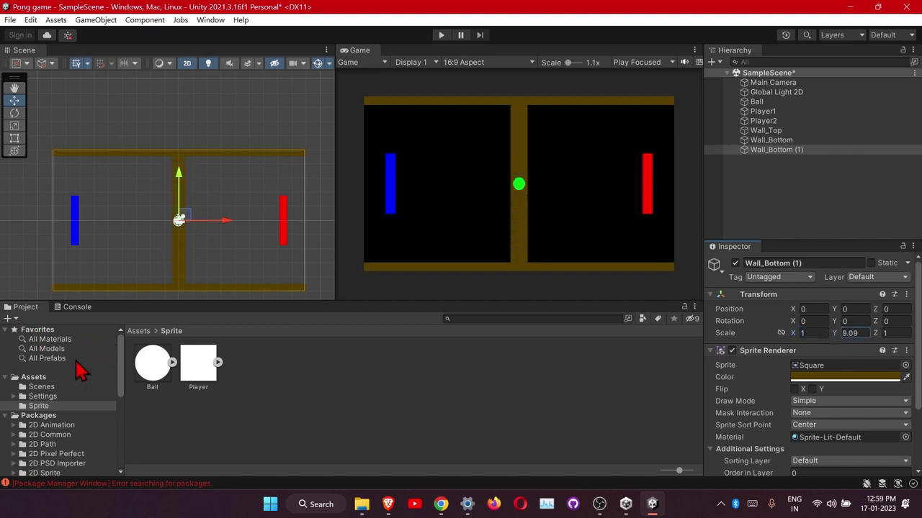
left_click(861, 335)
left_click_drag(793, 331, 792, 343)
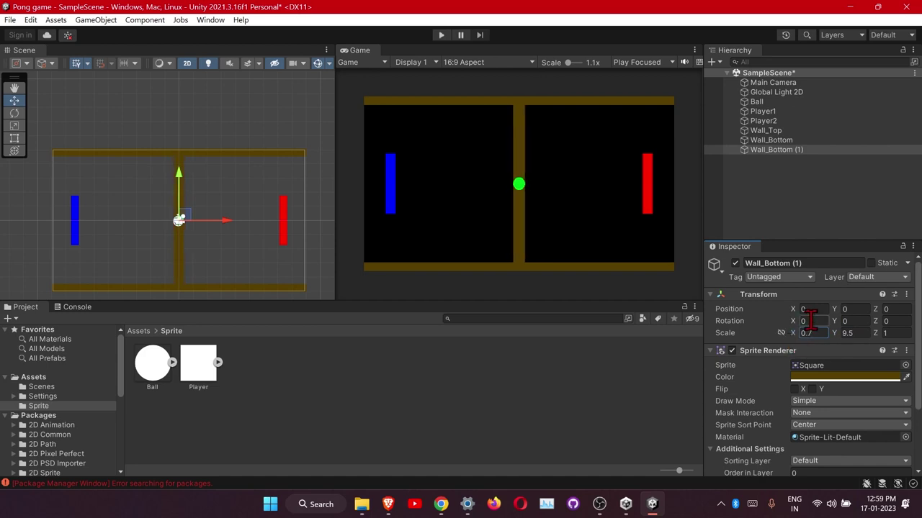
Move the vertical wall to the playfield's left edge by setting its X position to -8.7.
left_click_drag(793, 311, 622, 319)
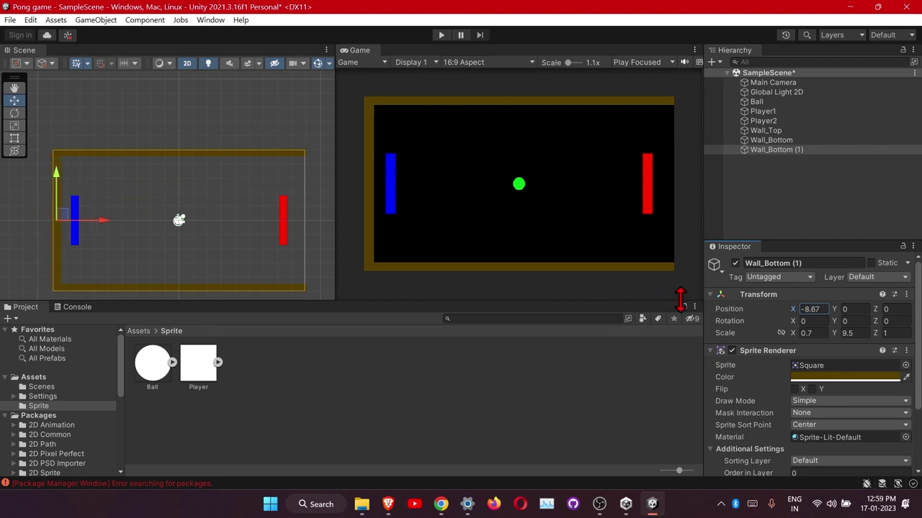
left_click(811, 309)
type("-8.6")
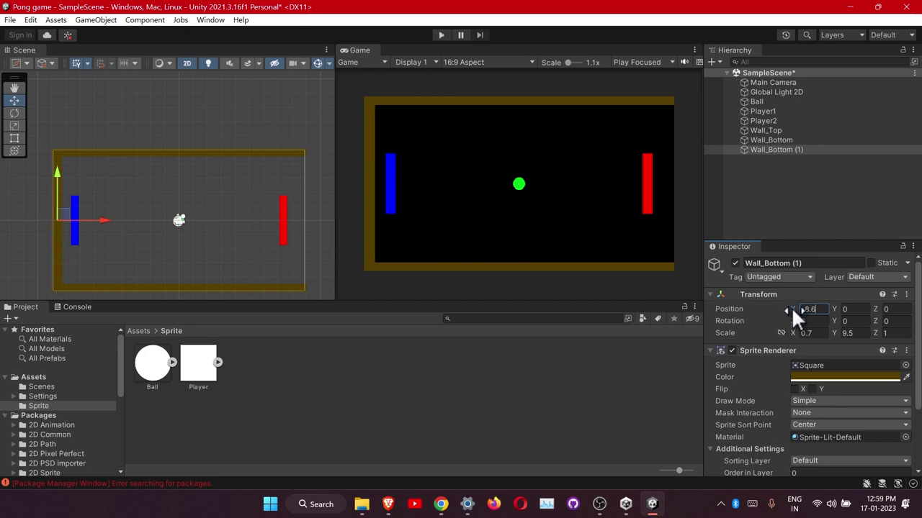
key("BackSpace")
type("7")
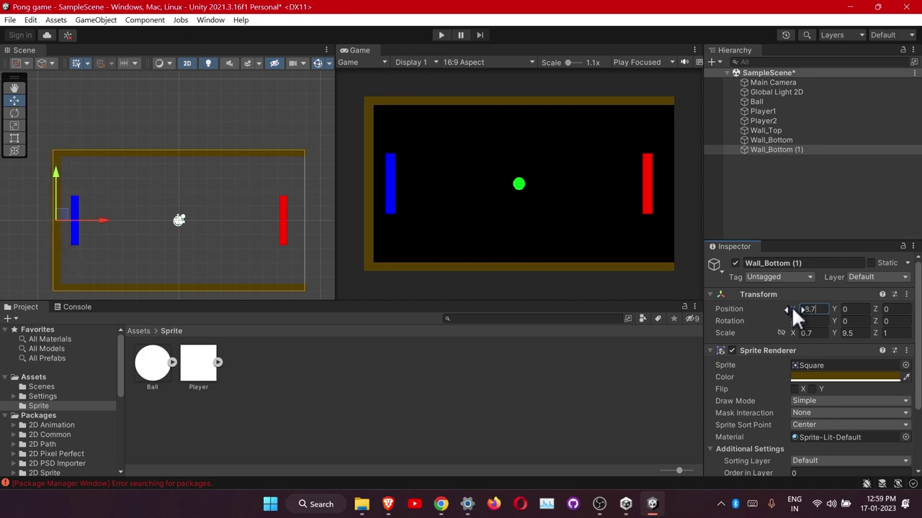
left_click(833, 230)
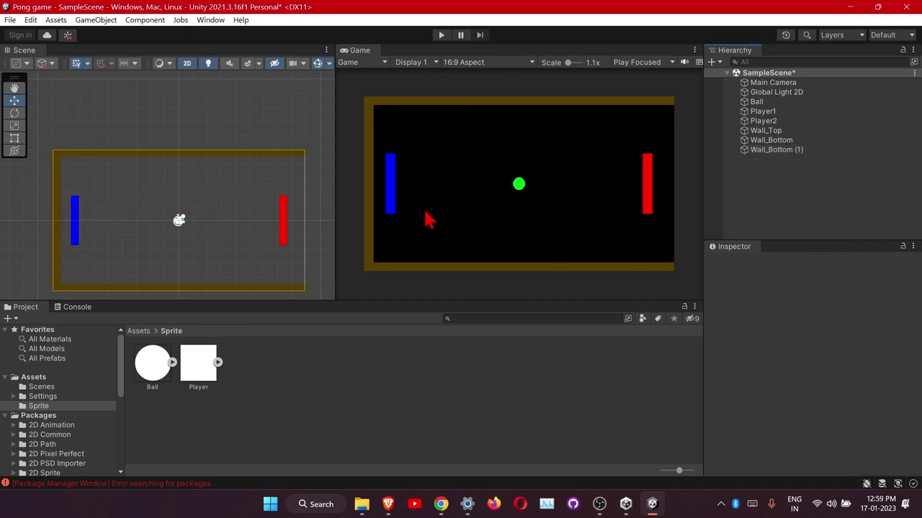
Duplicate the vertical wall at the playfield's left edge.
left_click(769, 149)
right_click(762, 149)
left_click(796, 175)
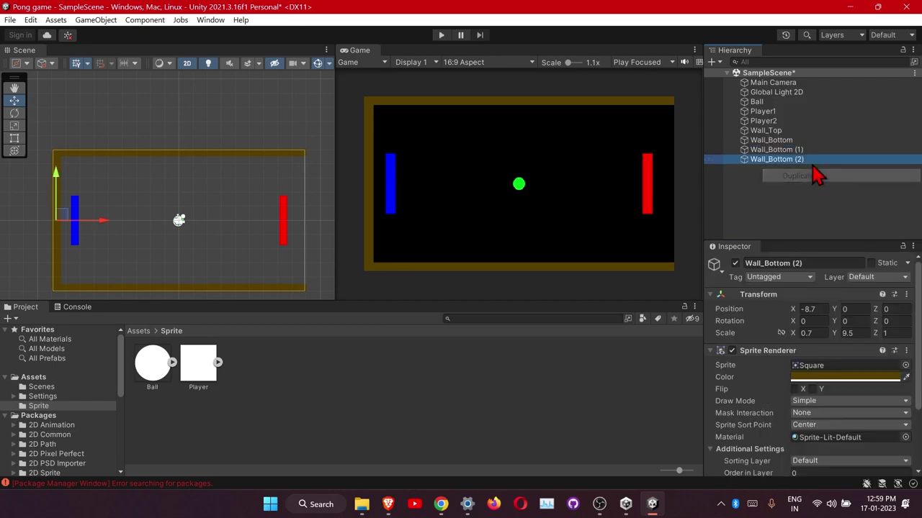
Rename the vertical wall Wall_Bottom (1) at the playfield's left edge to Wall_Left.
right_click(796, 151)
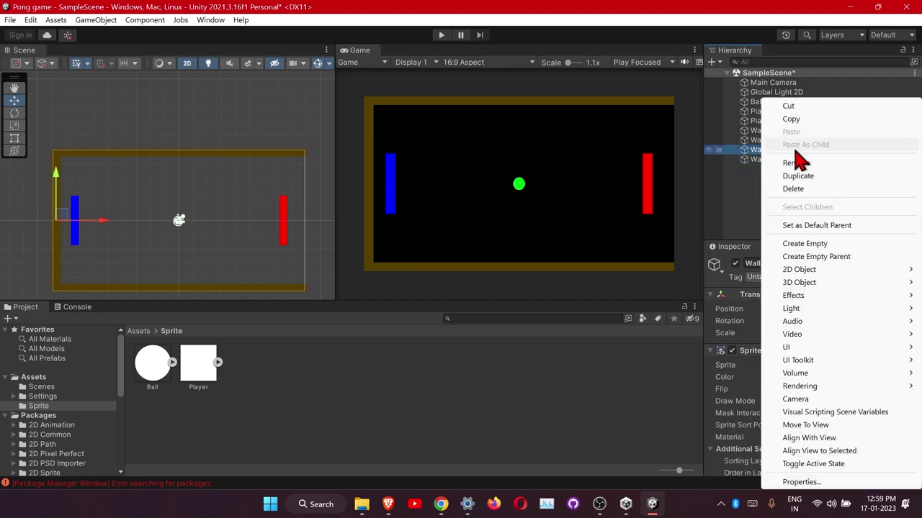
left_click(794, 165)
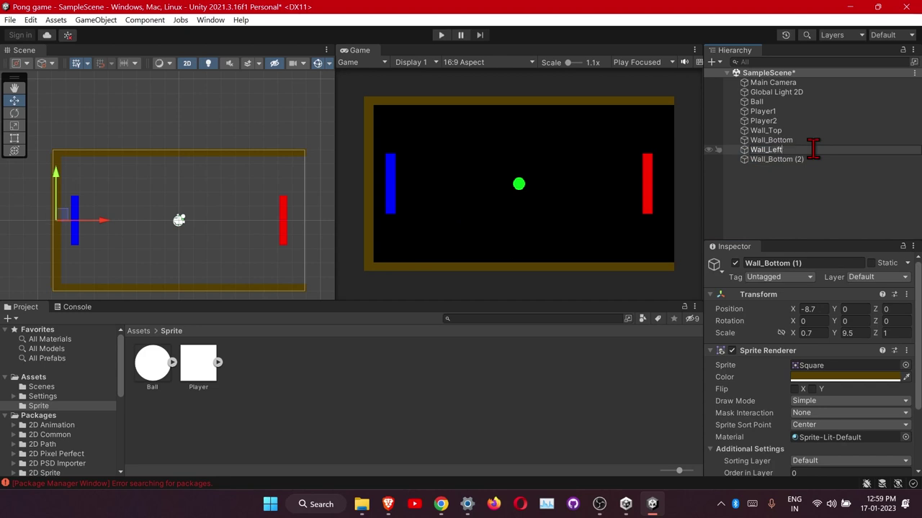
type("Wall_Left")
key("Return")
Rename the duplicated vertical wall Wall_Bottom (2) to Wall_Right.
left_click(801, 162)
right_click(801, 162)
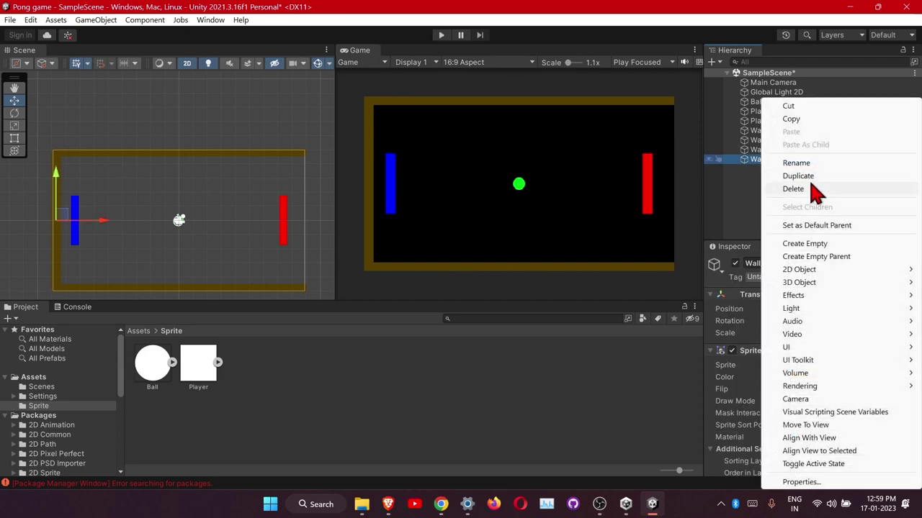
left_click(805, 166)
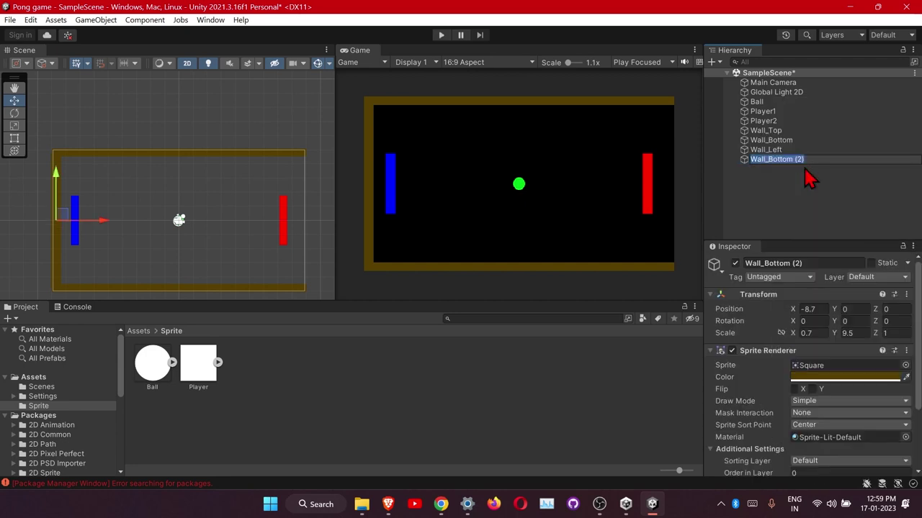
key("End")
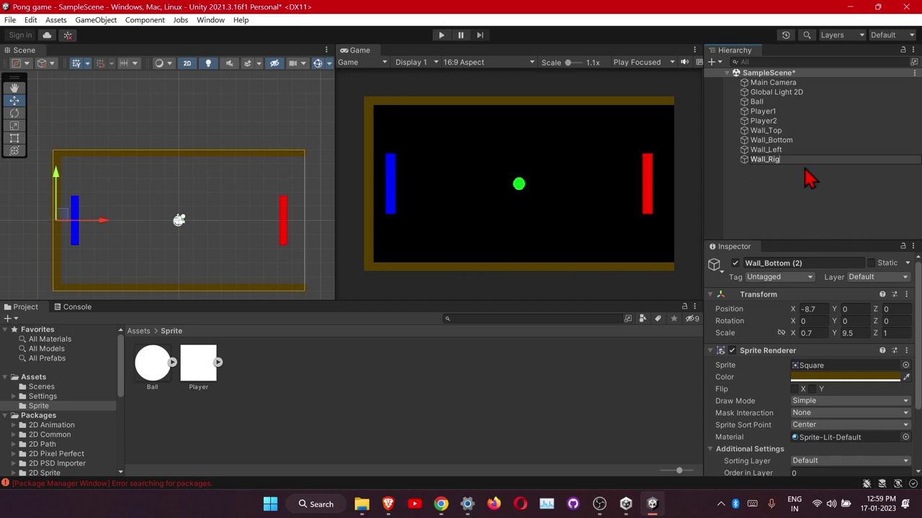
key("Return")
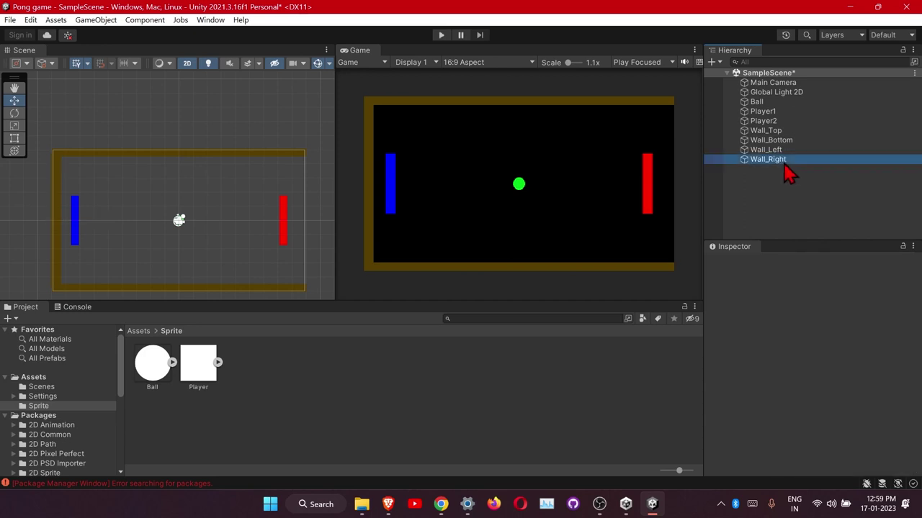
Move Wall_Right to the playfield's right edge by setting its X position to 8.7.
left_click(810, 310)
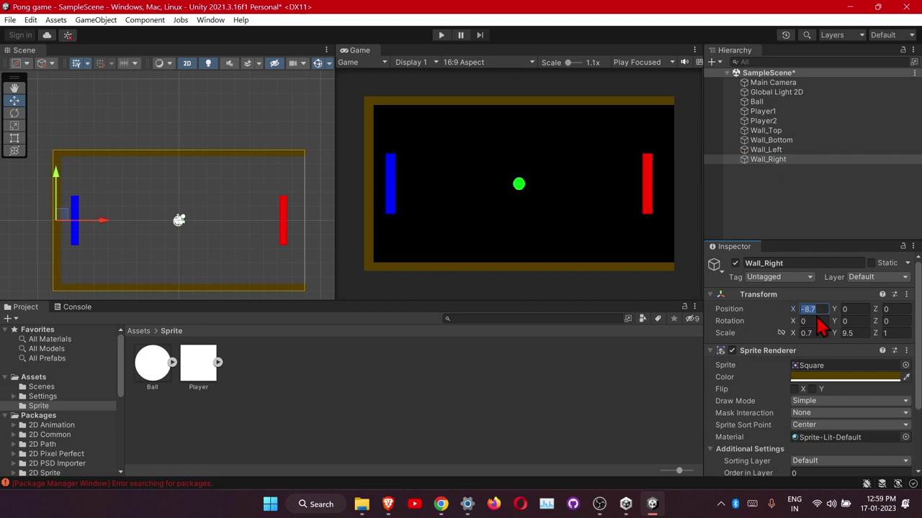
type("8.7")
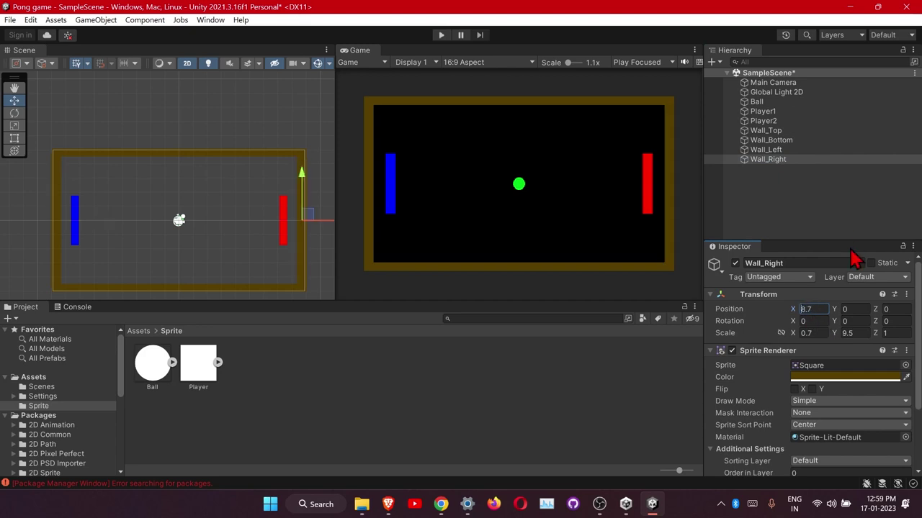
left_click(769, 229)
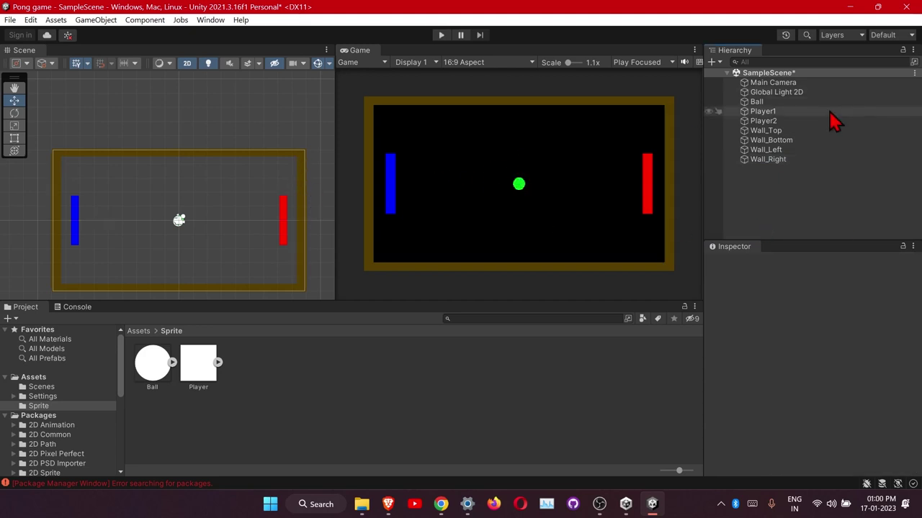
Shift the blue Player1 paddle closer to the left wall by setting its X position to -7.6.
left_click(796, 101)
left_click(792, 112)
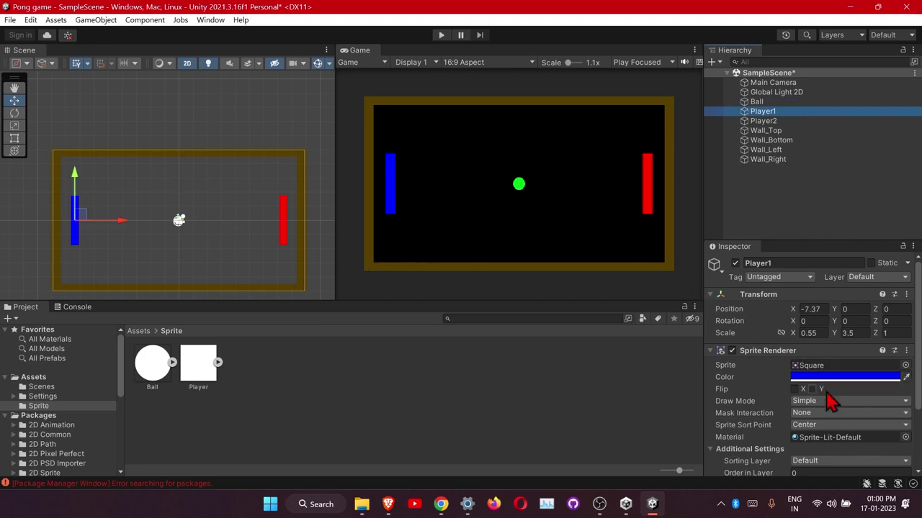
left_click_drag(799, 338, 787, 342)
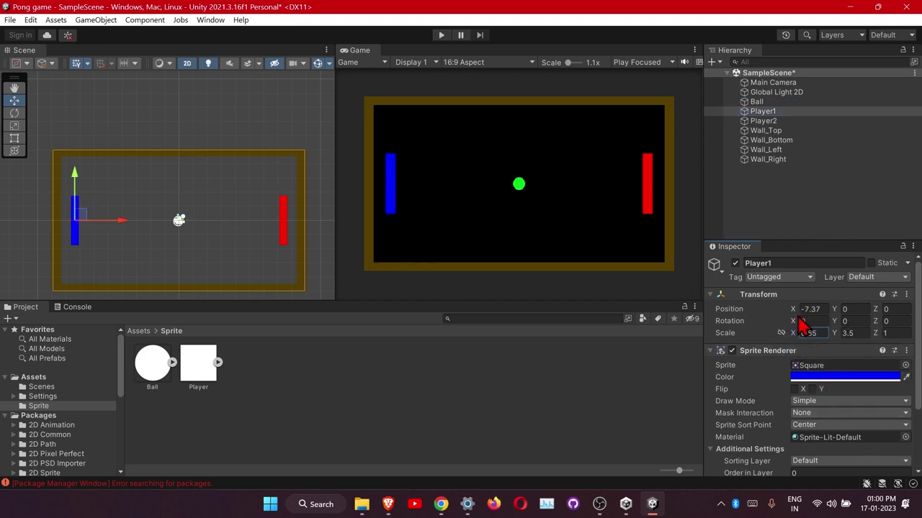
key("ctrl+z")
left_click_drag(786, 308, 784, 308)
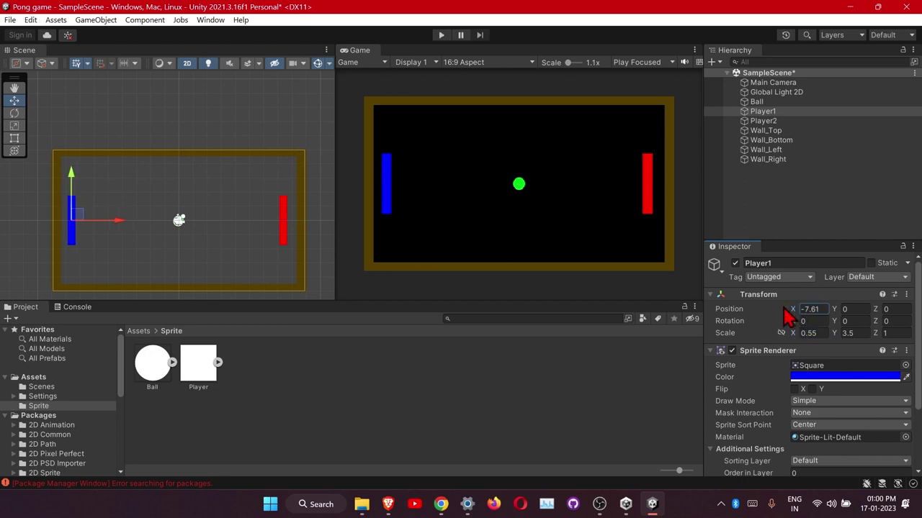
left_click(801, 308)
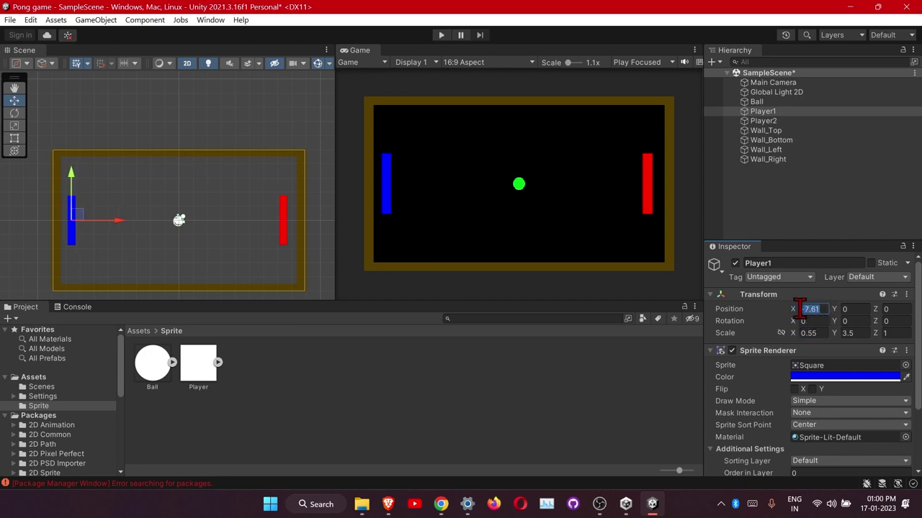
type("-7.6")
Shift the red Player2 paddle closer to the right wall by setting its X position to 7.6.
left_click(774, 121)
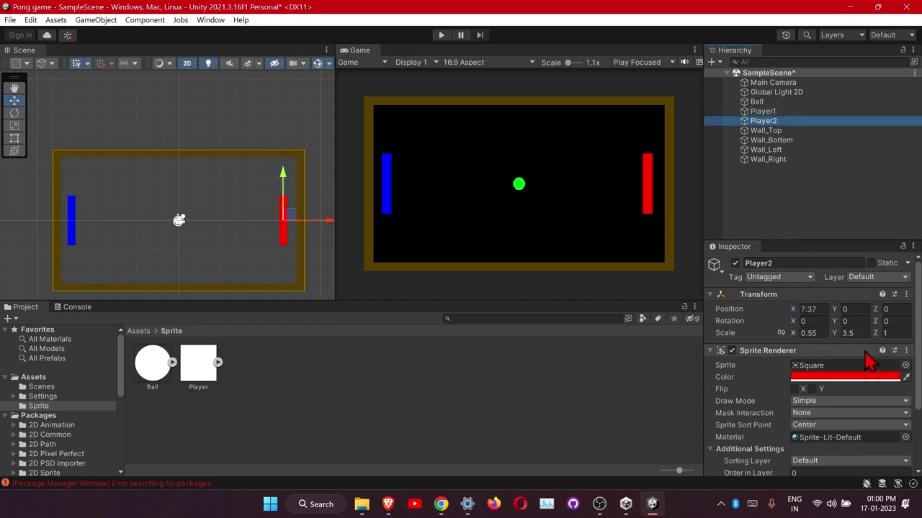
left_click(818, 310)
type("7.6")
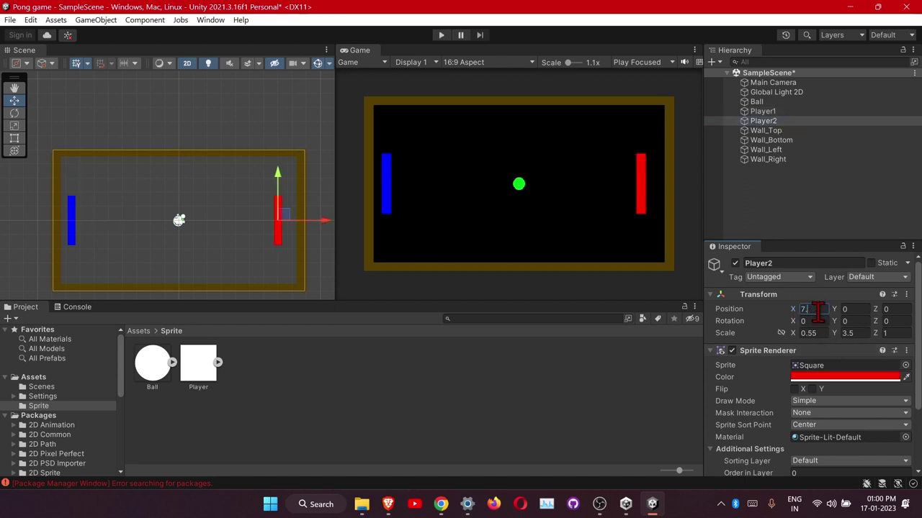
left_click(802, 209)
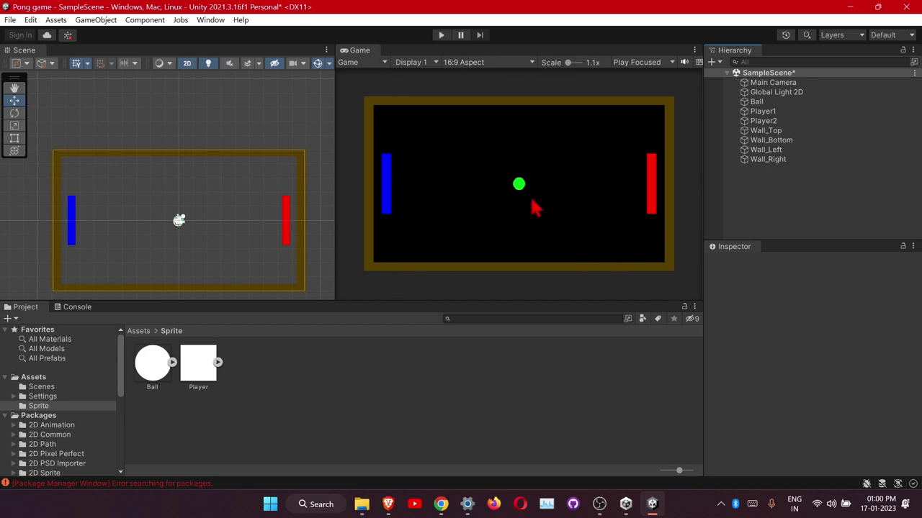
Add a Rigidbody 2D component to the Ball object.
left_click(756, 103)
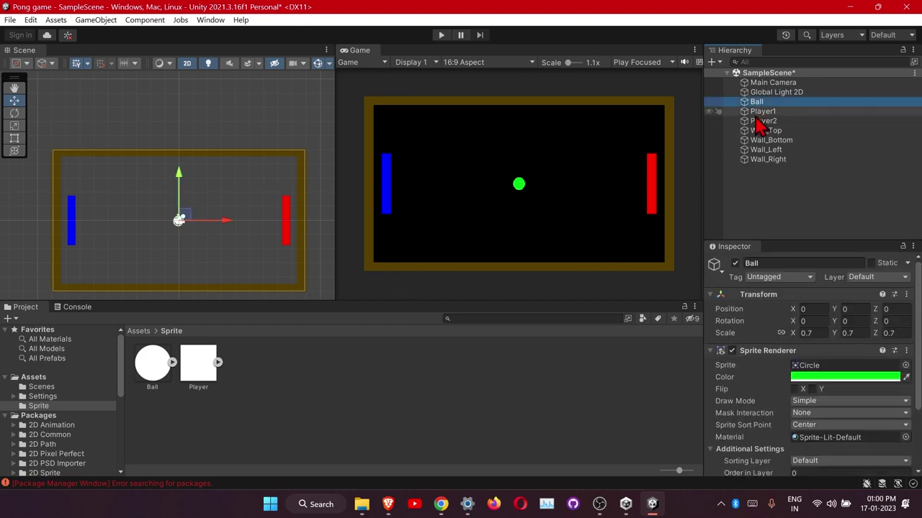
scroll(731, 371, "down", 3)
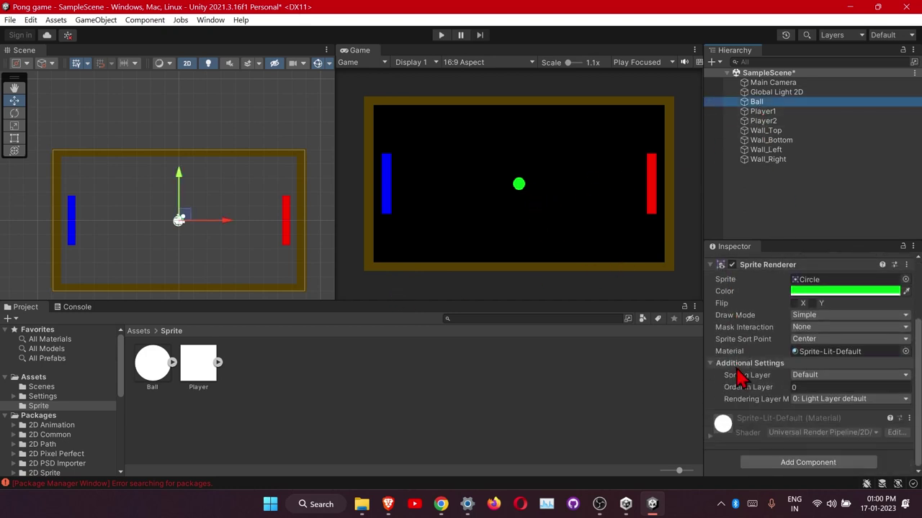
left_click(790, 465)
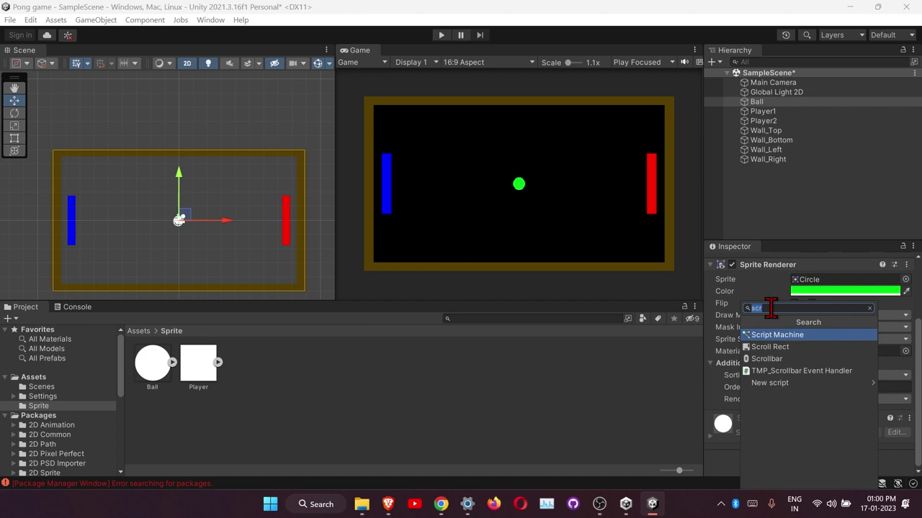
type("rigi")
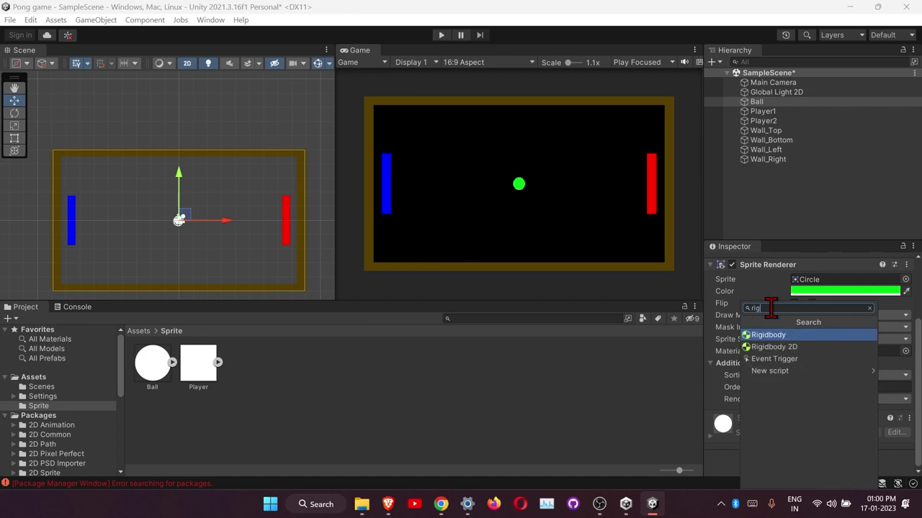
left_click(795, 349)
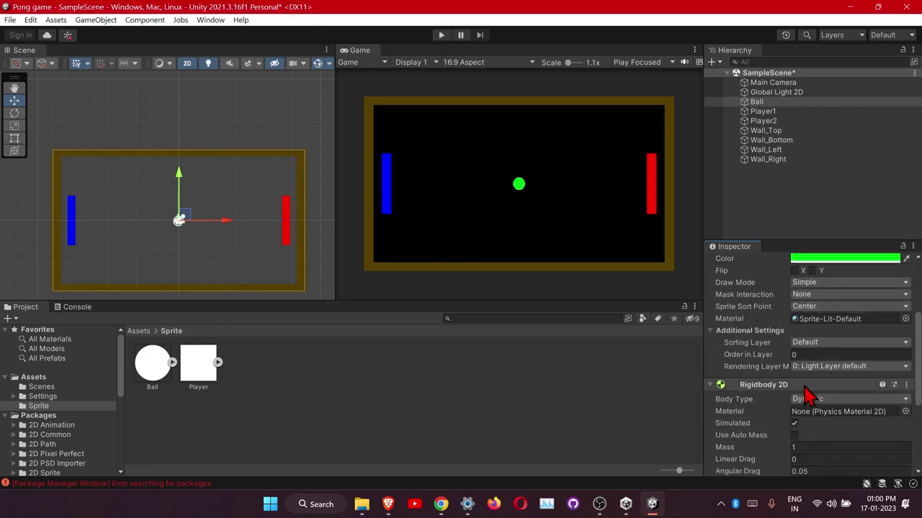
Set the gravity scale of the Ball's Rigidbody 2D to 0 and check its constraints.
scroll(799, 392, "down", 3)
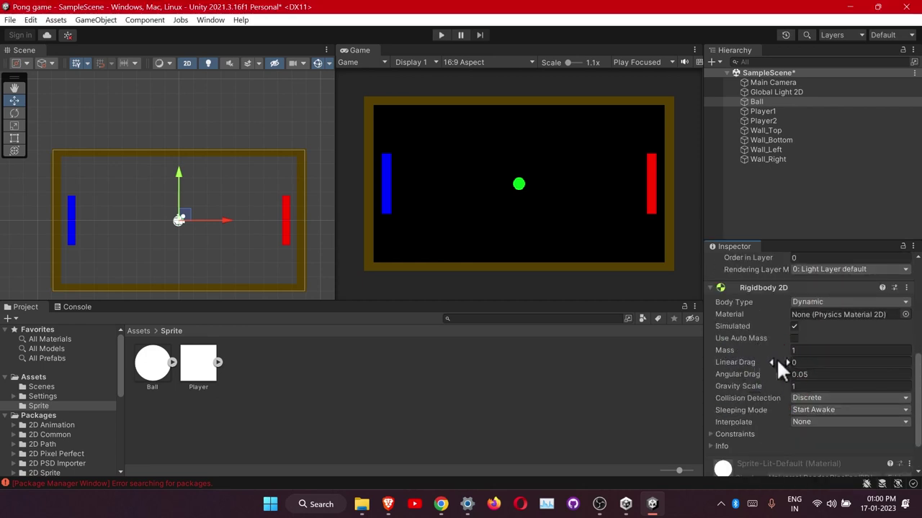
left_click(782, 386)
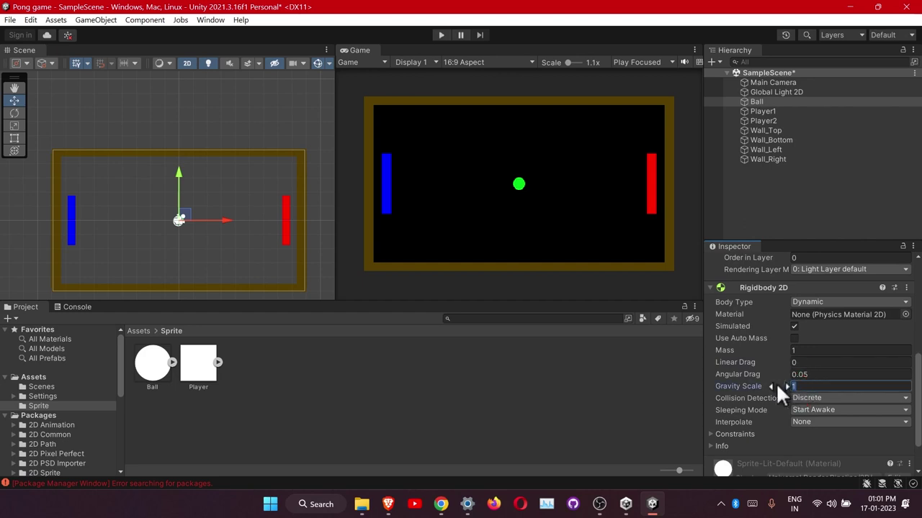
left_click(799, 375)
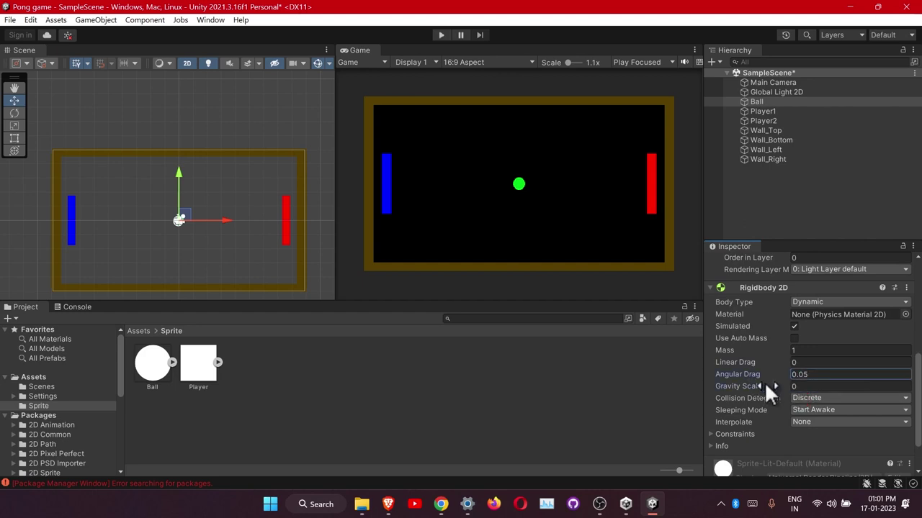
left_click(715, 434)
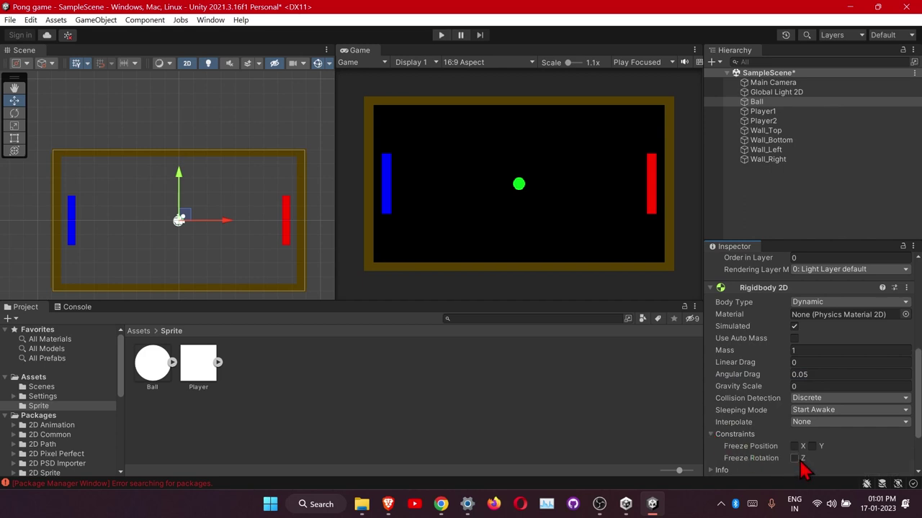
left_click(717, 435)
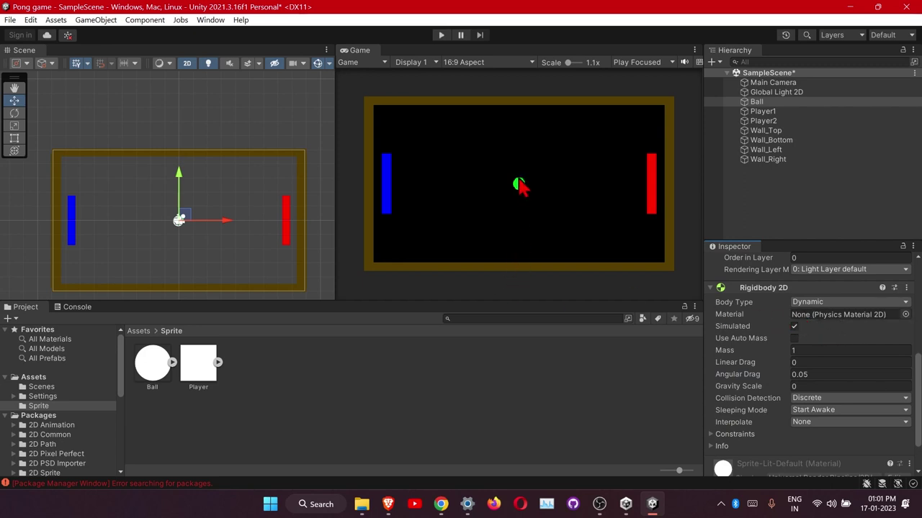
Create a new folder named Materials directly inside the project's Assets folder.
left_click(36, 377)
right_click(314, 414)
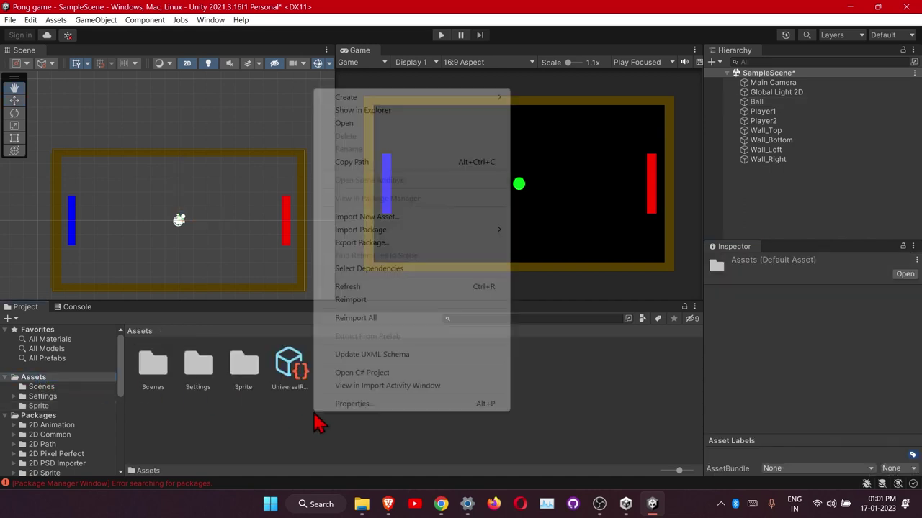
mouse_move(412, 98)
left_click(562, 26)
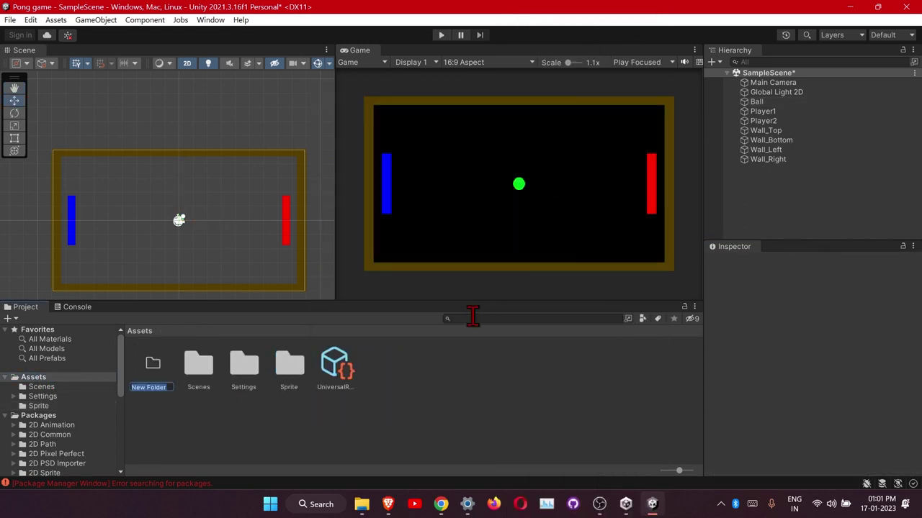
type("Materials")
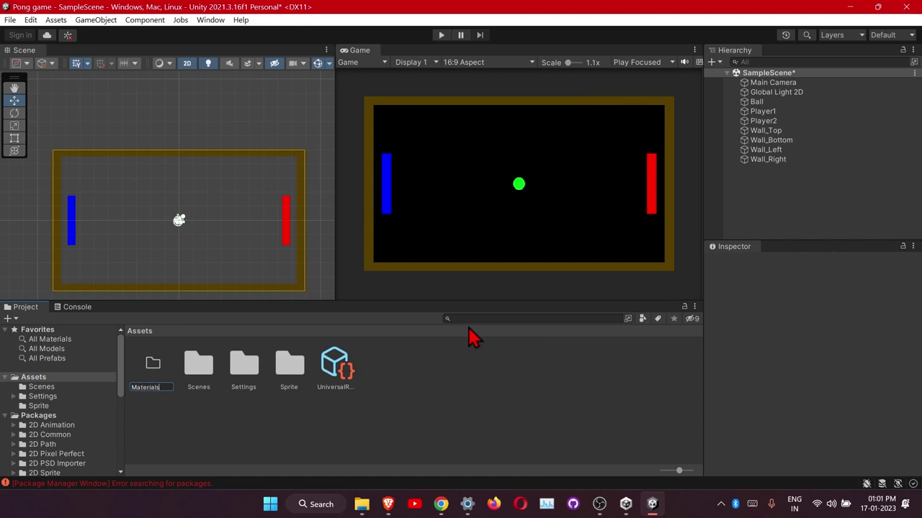
key("Return")
Create a Physics Material 2D named Bounce inside the Materials folder.
double_click(163, 363)
right_click(231, 381)
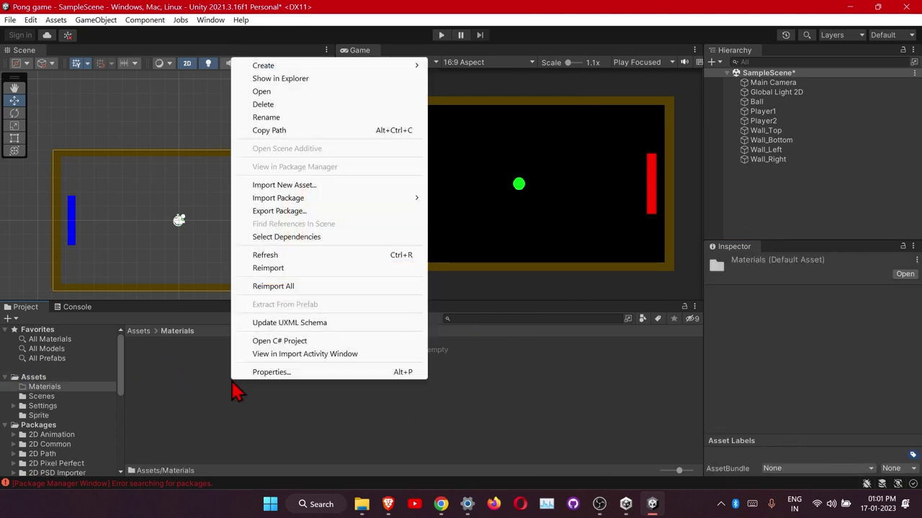
mouse_move(397, 66)
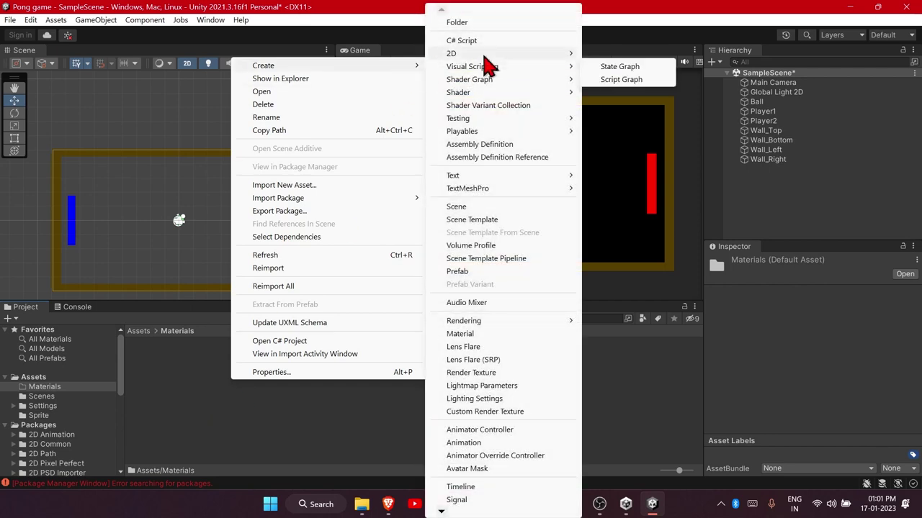
mouse_move(504, 53)
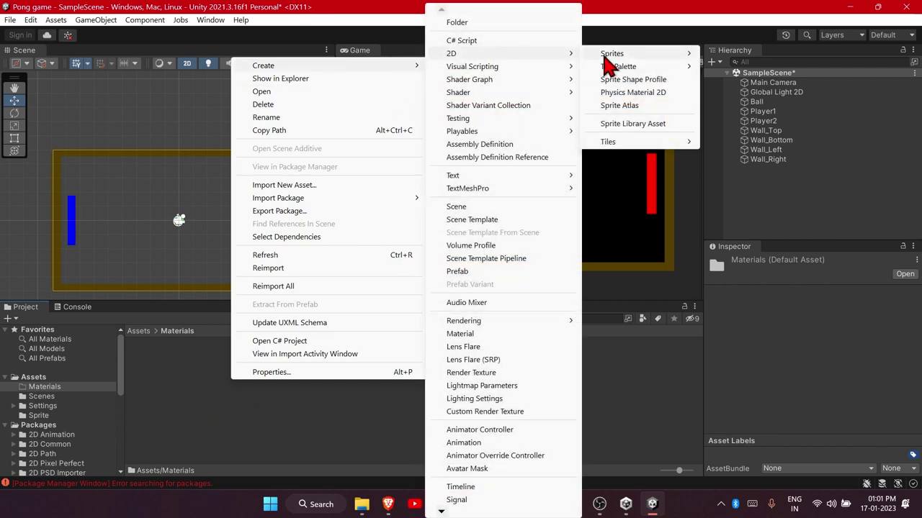
left_click(628, 94)
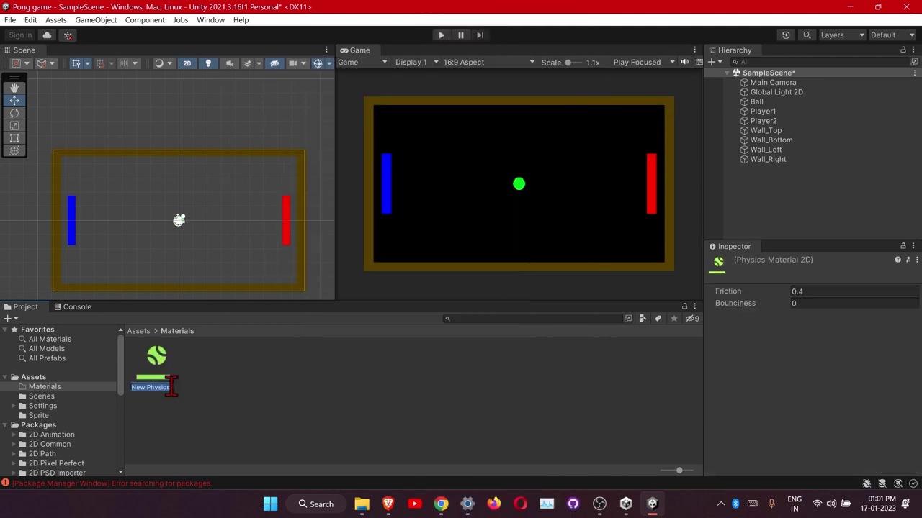
type("Bounce")
key("Return")
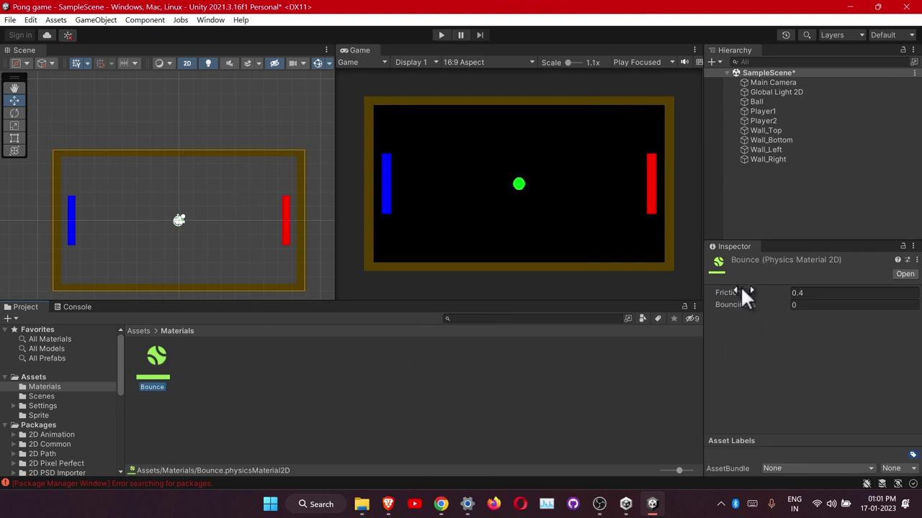
Set the Bounce physics material's friction to 0 and its bounciness to 1.1.
left_click(800, 292)
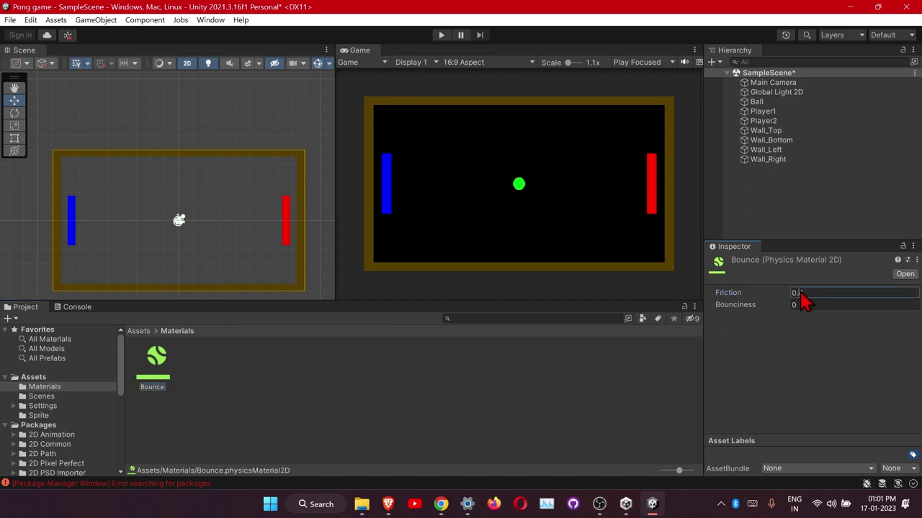
type("0")
left_click(820, 306)
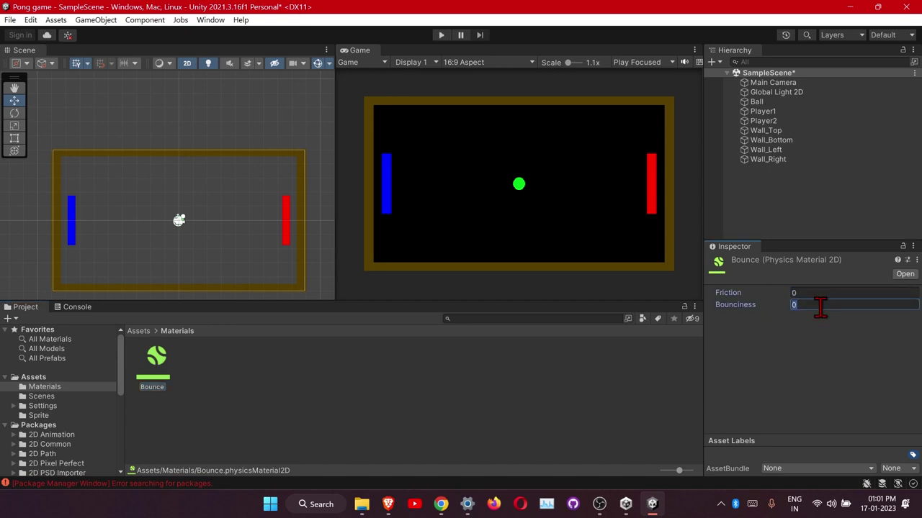
type("1.1")
key("Return")
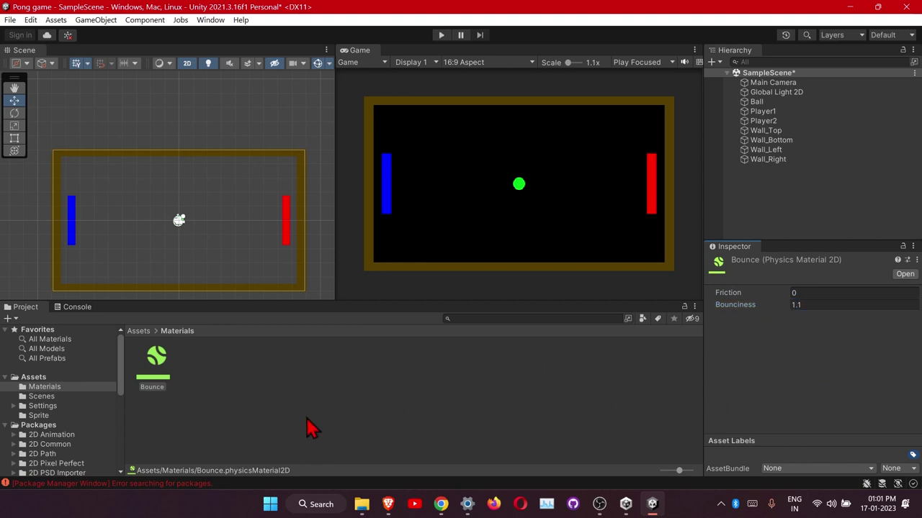
left_click(802, 304)
type("1")
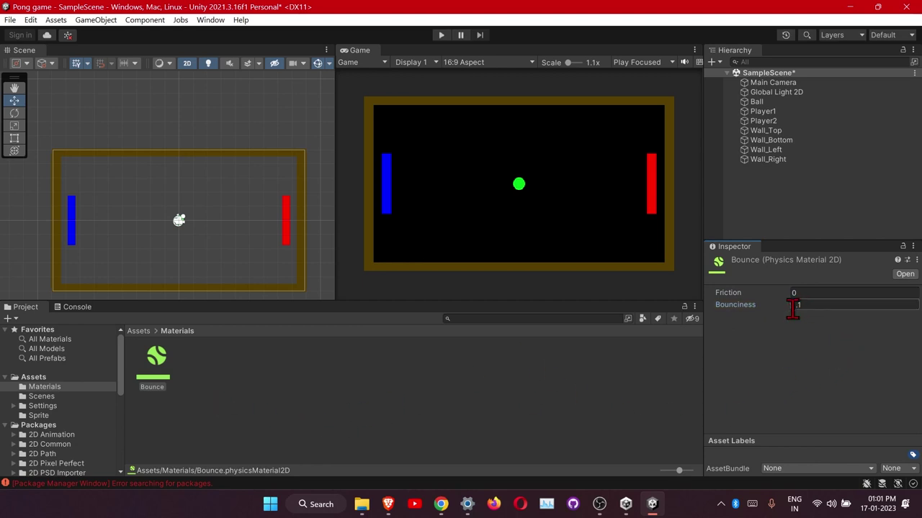
left_click(220, 398)
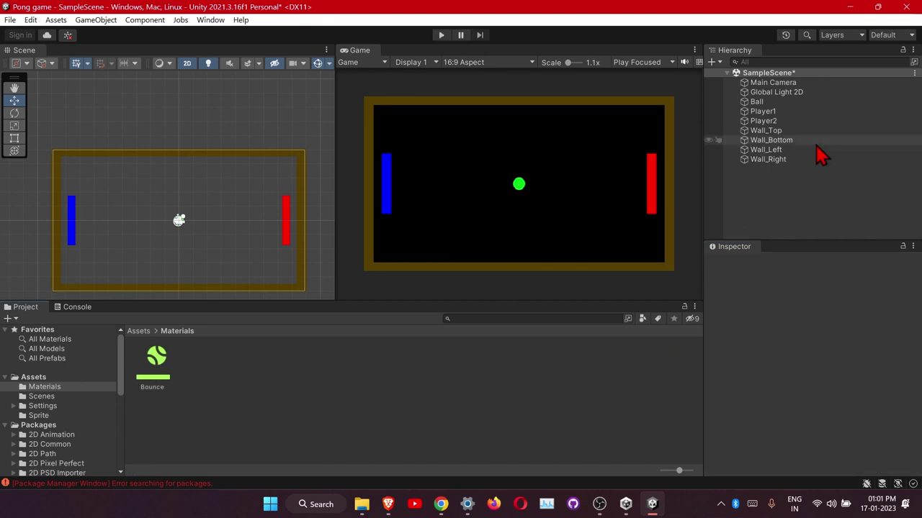
Assign the Bounce physics material to the Material property of the Ball's Rigidbody 2D.
left_click(770, 102)
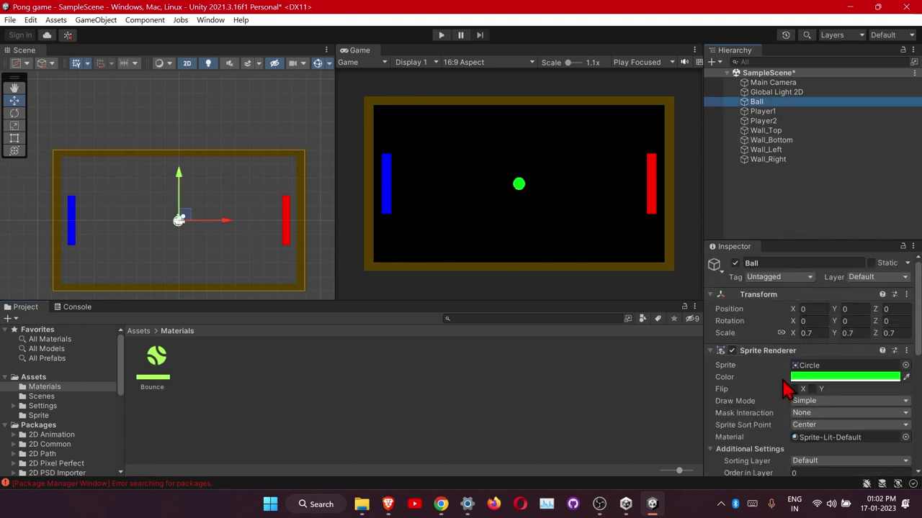
scroll(780, 376, "down", 3)
scroll(785, 360, "down", 2)
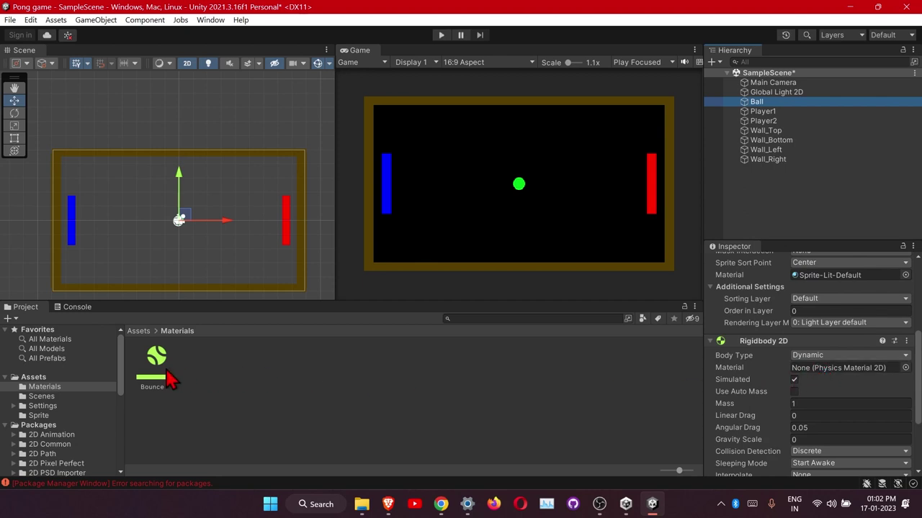
left_click_drag(154, 370, 844, 371)
left_click(710, 342)
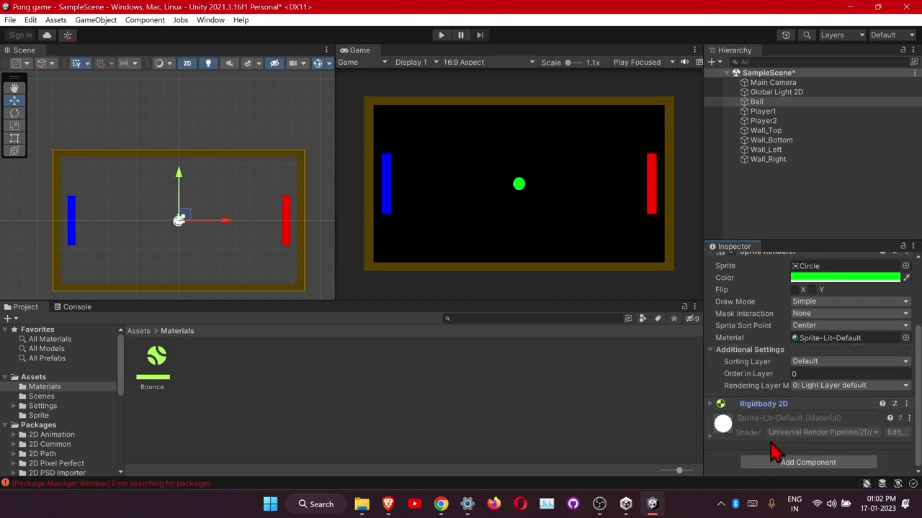
Add a Circle Collider 2D component to the Ball and check its info properties.
left_click(799, 464)
type("rigi")
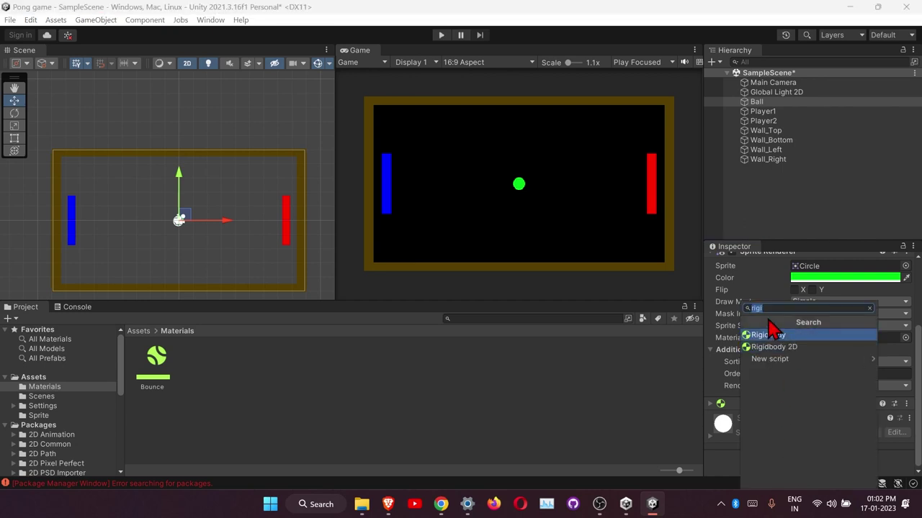
type("circl")
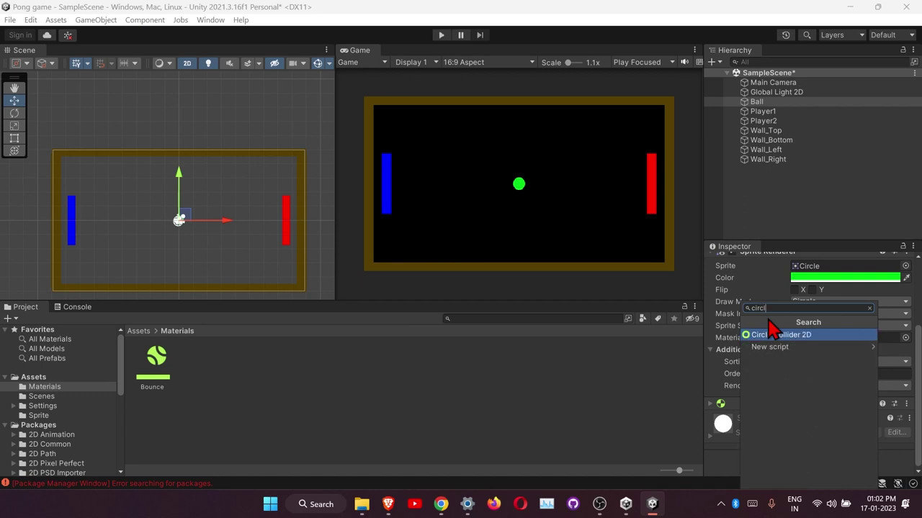
left_click(796, 336)
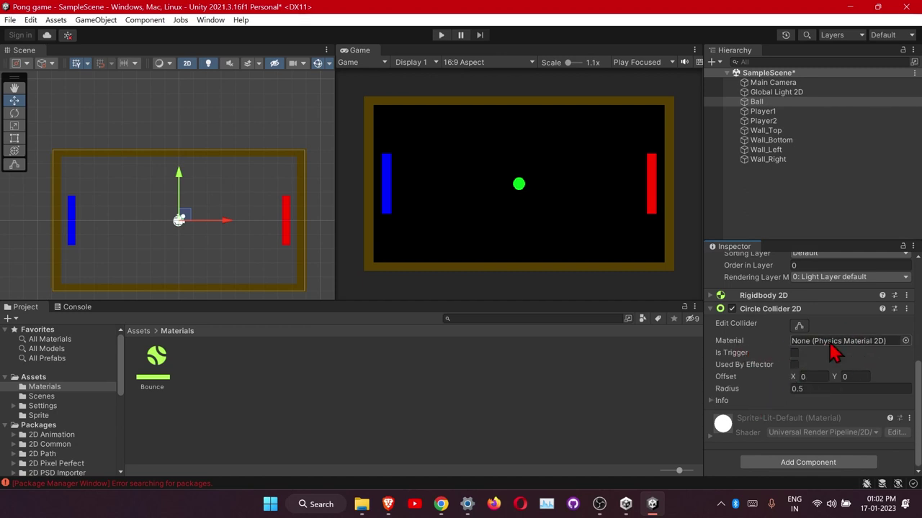
left_click(715, 402)
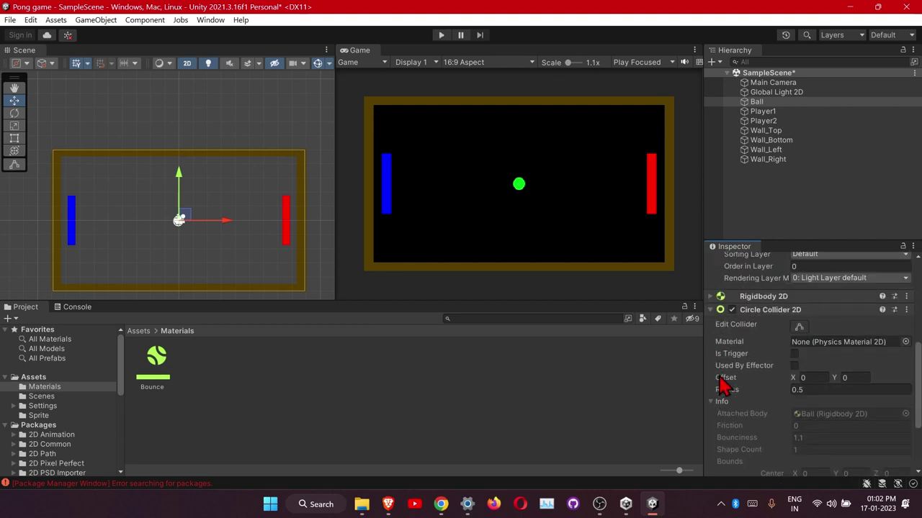
scroll(717, 399, "up", 3)
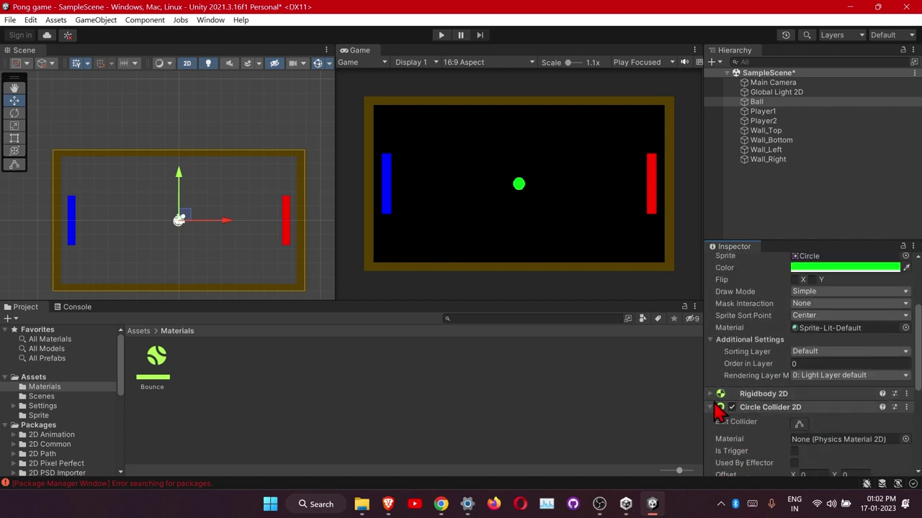
left_click(712, 406)
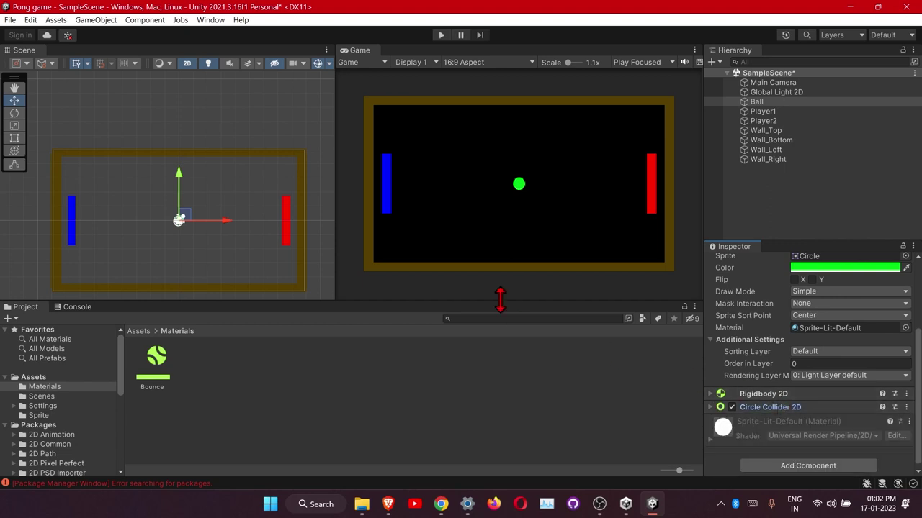
Add a Rigidbody 2D component to Player1 and set its gravity scale to 0.
left_click(765, 113)
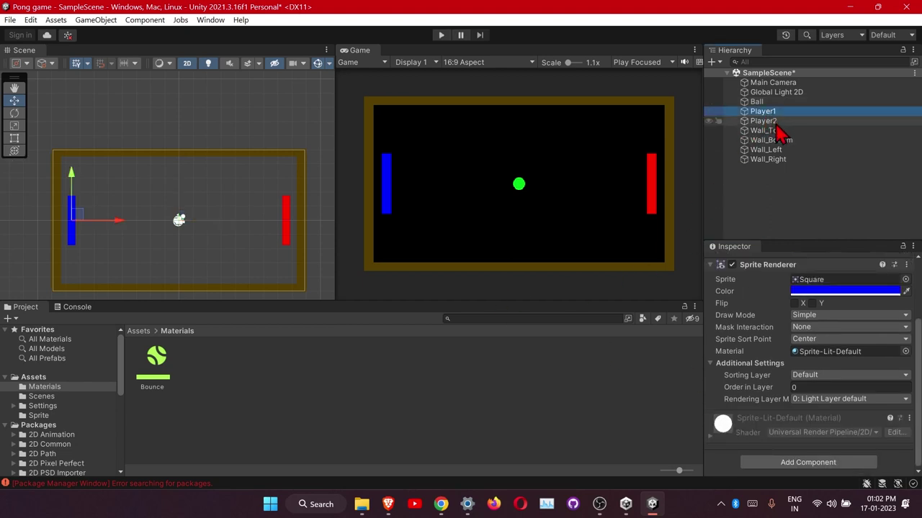
left_click(776, 124)
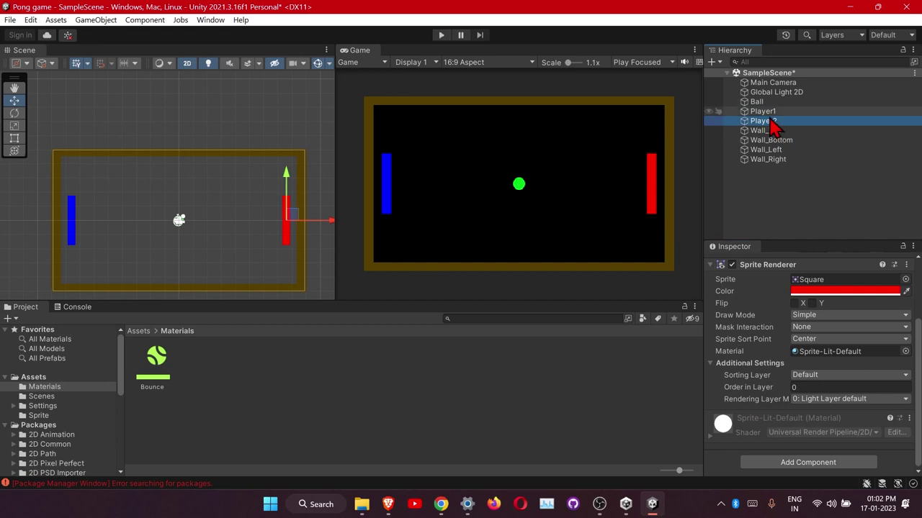
left_click(764, 113)
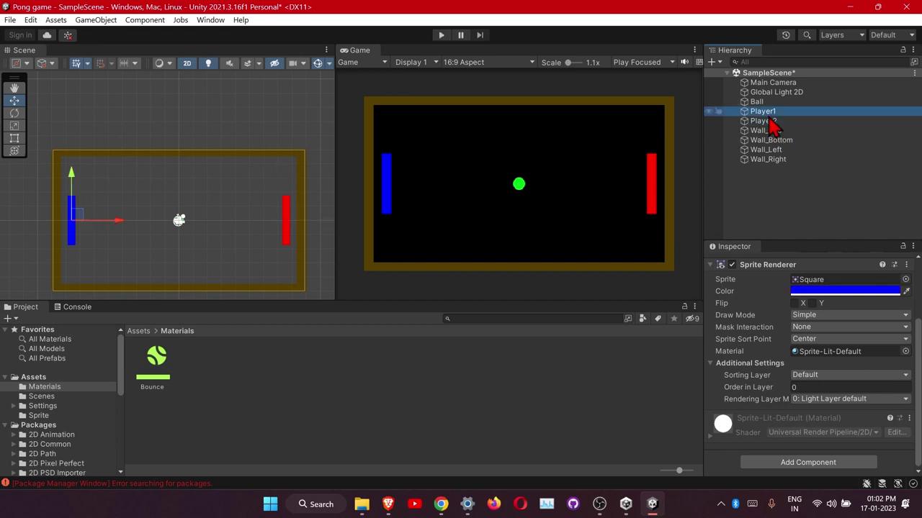
left_click(799, 463)
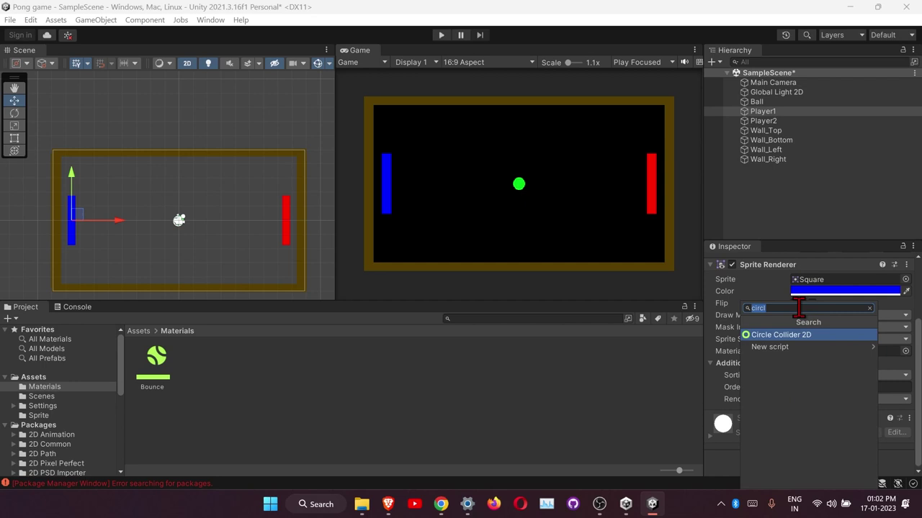
type("rigi")
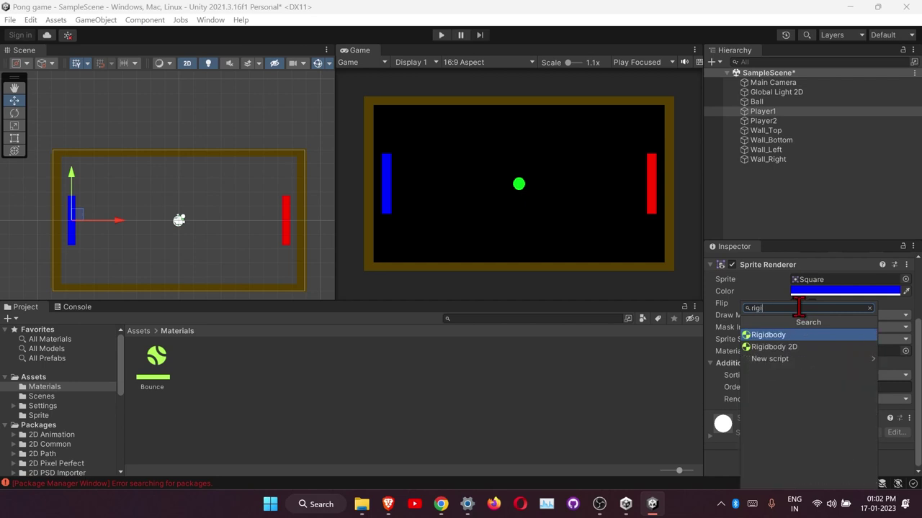
left_click(822, 347)
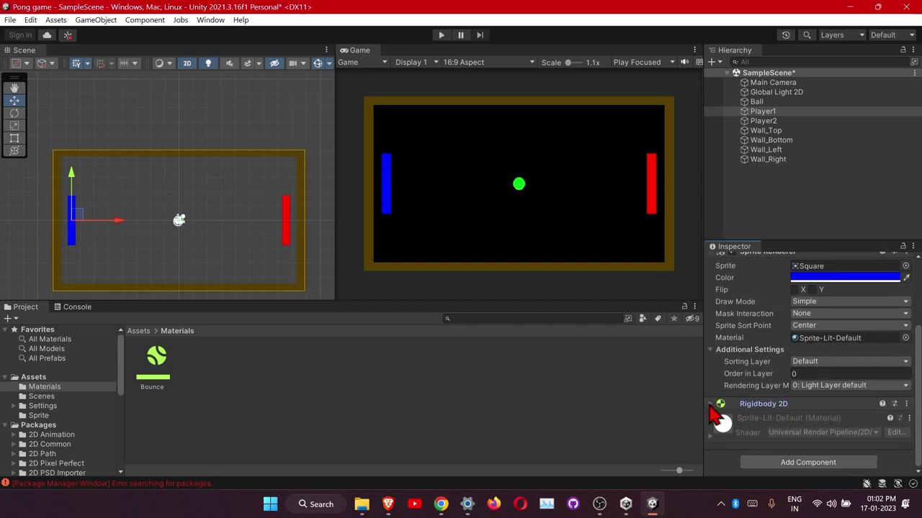
scroll(720, 406, "down", 3)
left_click(808, 405)
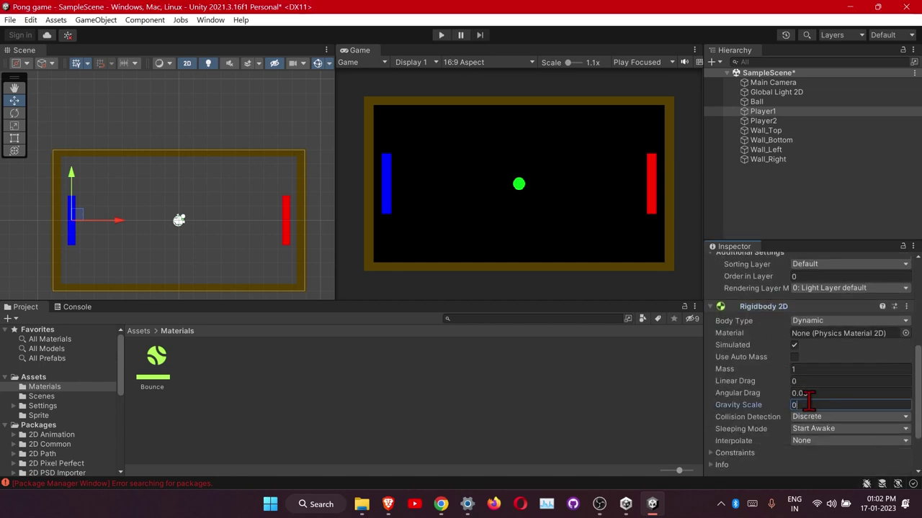
left_click(713, 310)
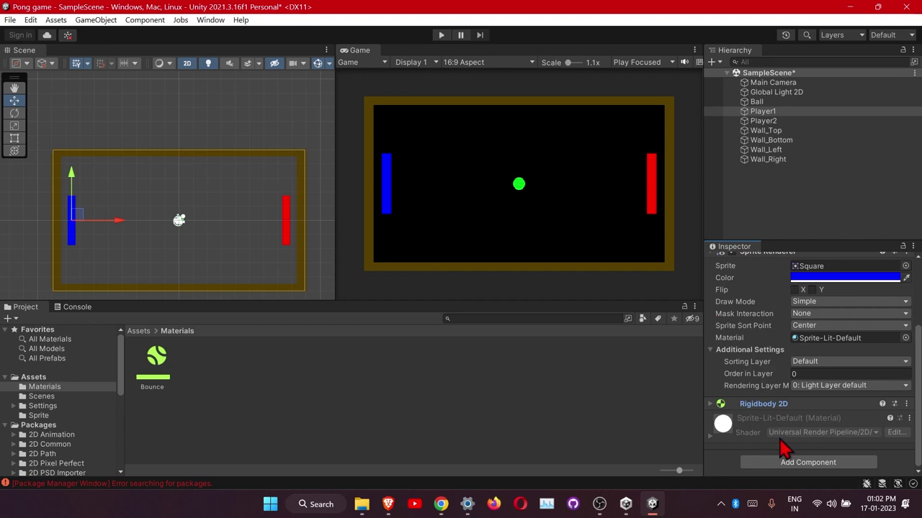
Add a Box Collider 2D component to Player1.
left_click(792, 464)
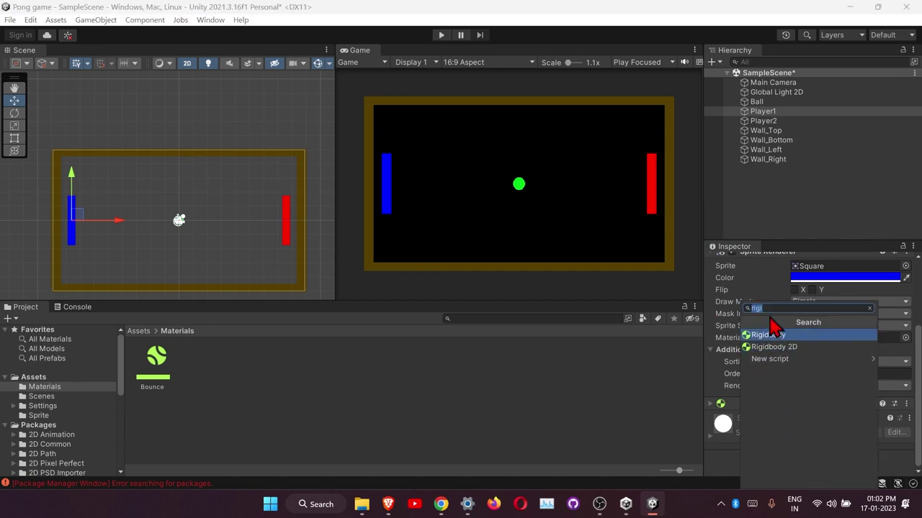
type("box")
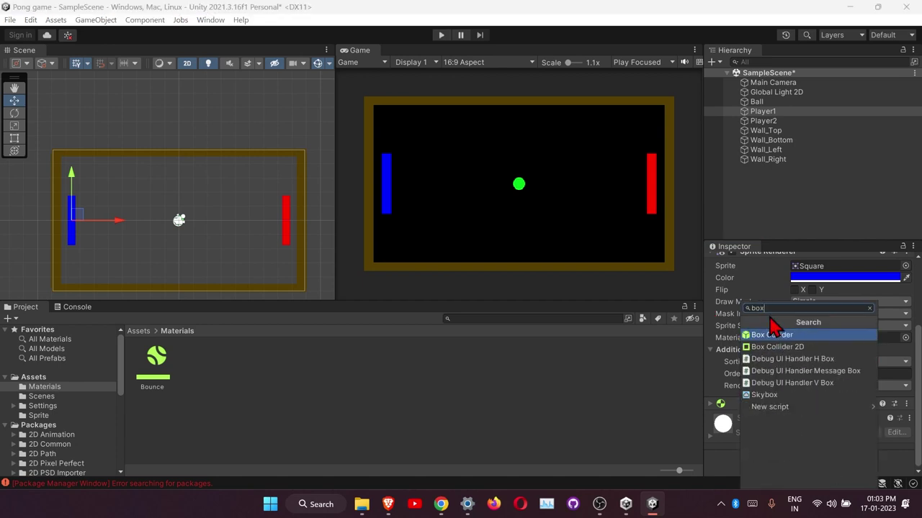
left_click(777, 347)
scroll(778, 411, "down", 2)
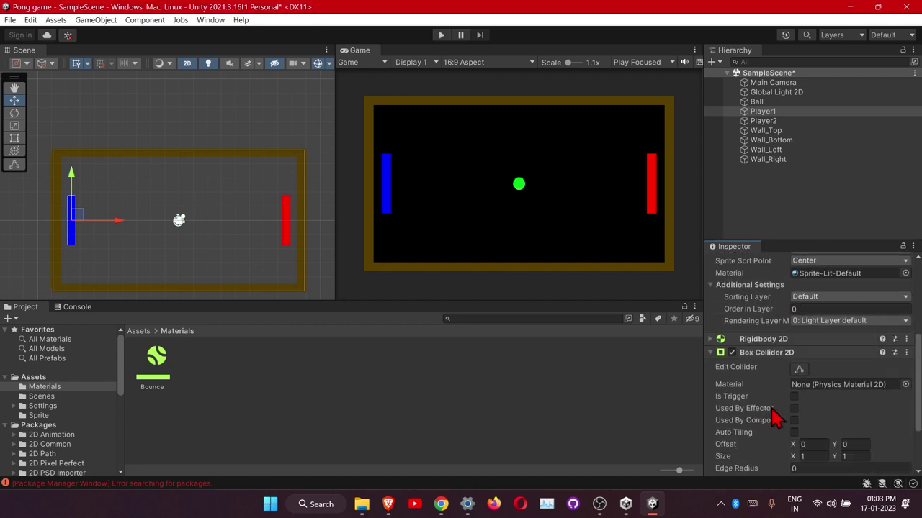
scroll(792, 447, "down", 3)
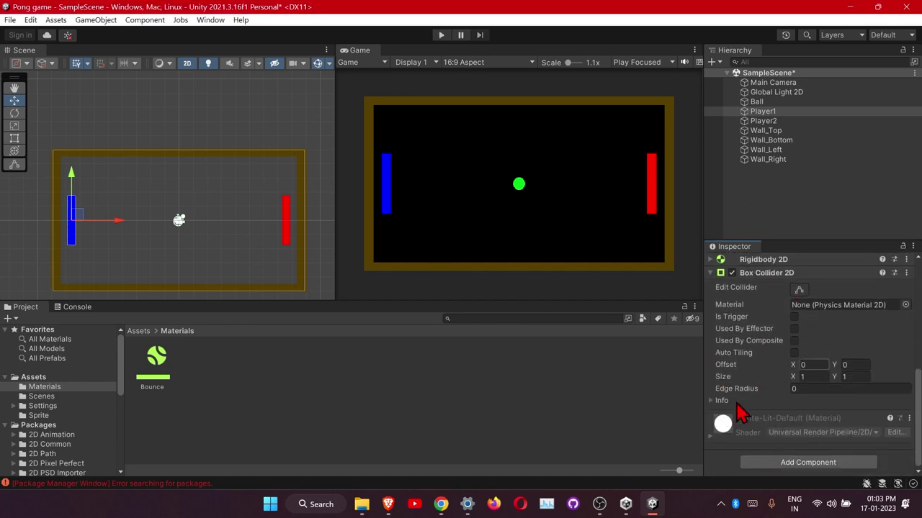
Freeze the Z rotation in the constraints of Player1's Rigidbody 2D.
scroll(750, 385, "up", 3)
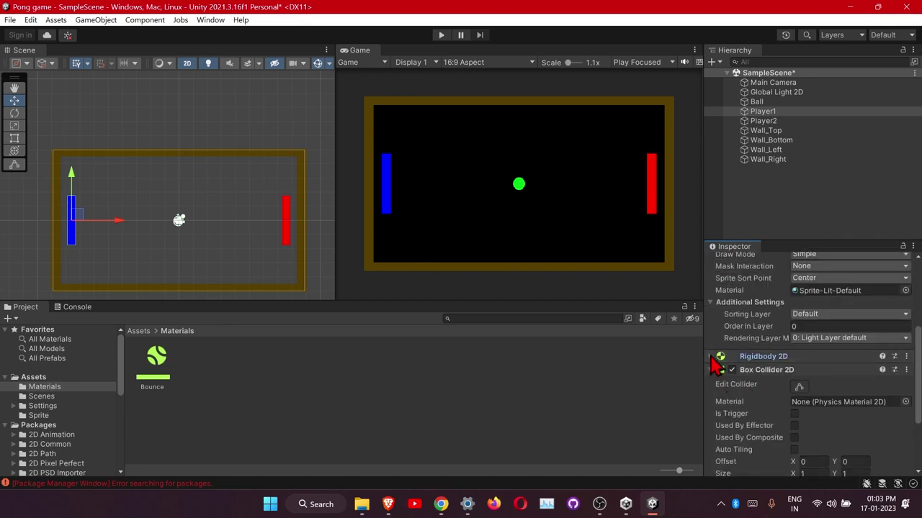
left_click(709, 372)
scroll(747, 377, "down", 2)
left_click(710, 407)
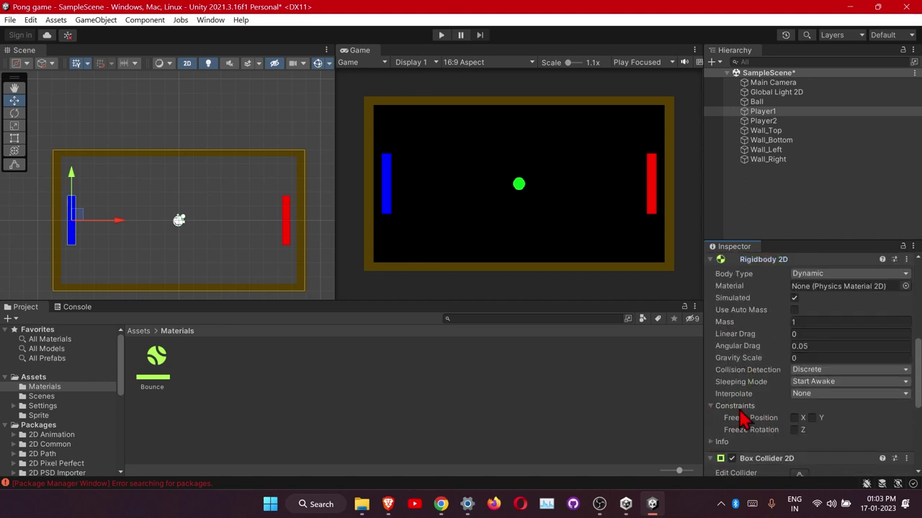
left_click(793, 430)
left_click(719, 407)
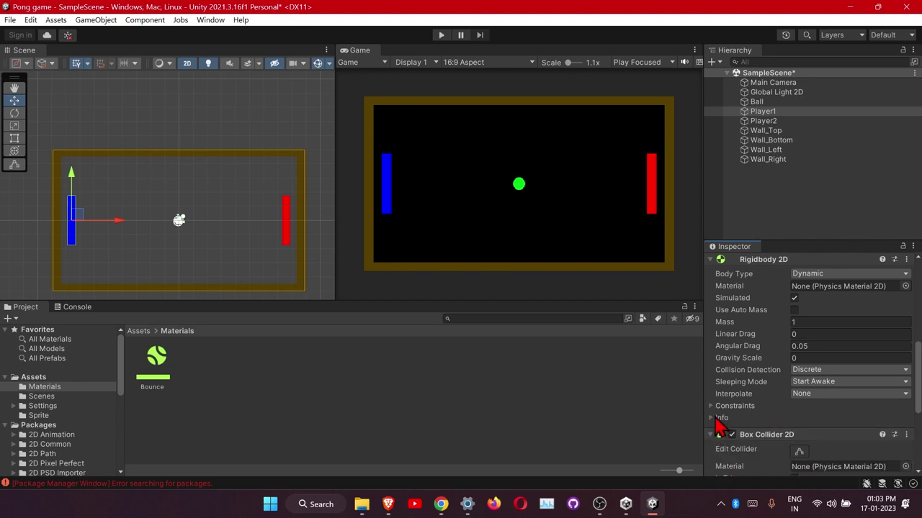
scroll(741, 401, "up", 3)
scroll(743, 405, "up", 3)
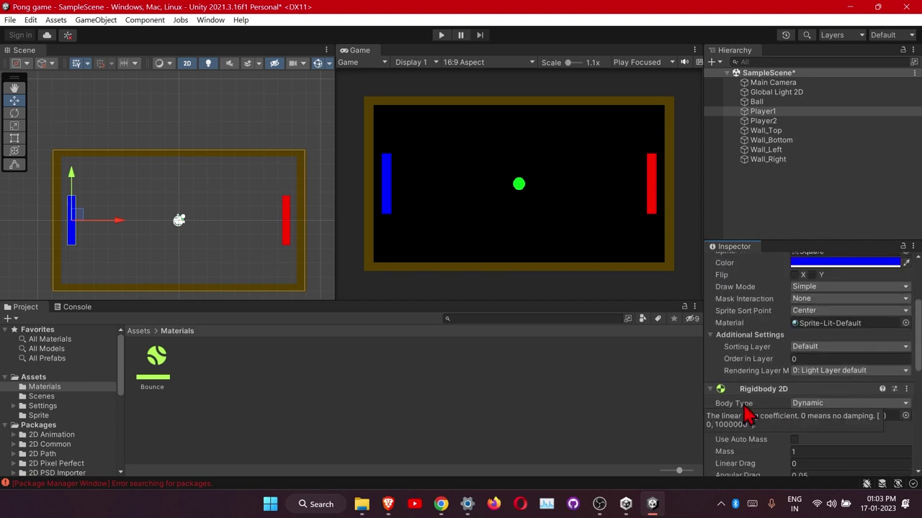
Add a Box Collider 2D component to Player2.
left_click(771, 121)
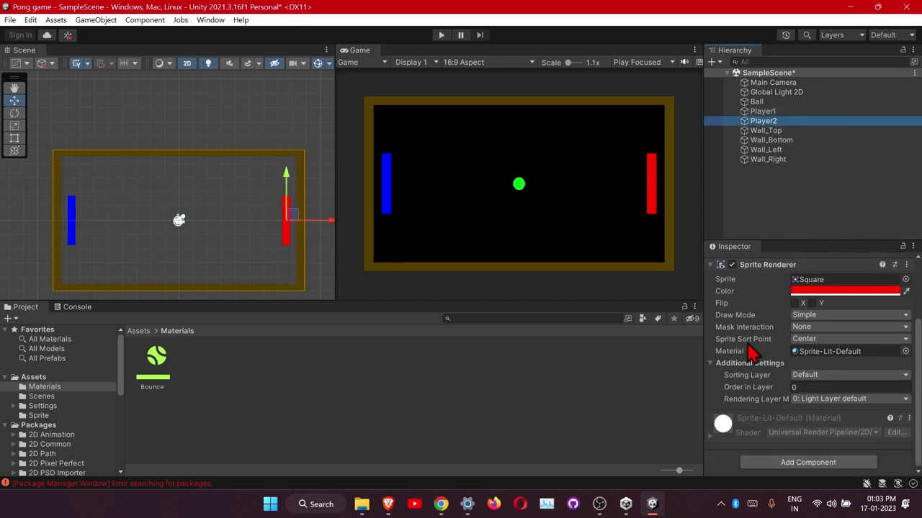
left_click(784, 461)
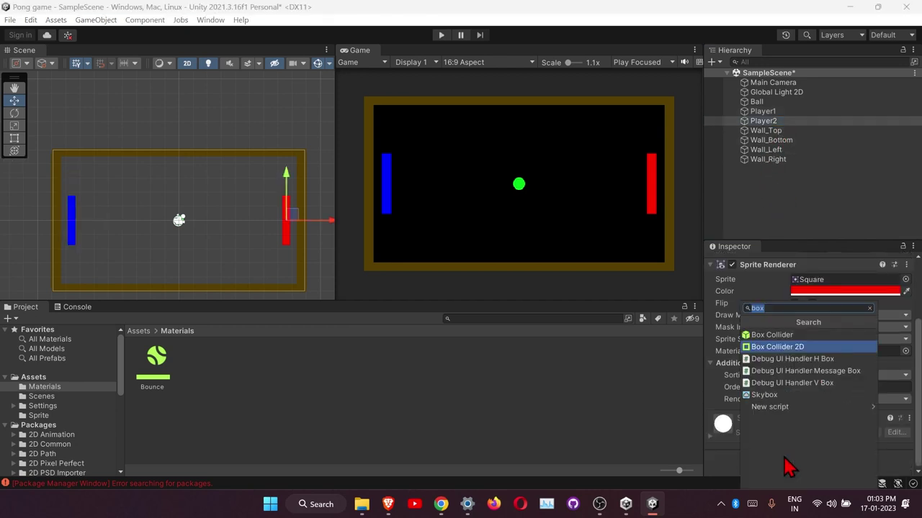
left_click(784, 347)
scroll(785, 382, "down", 5)
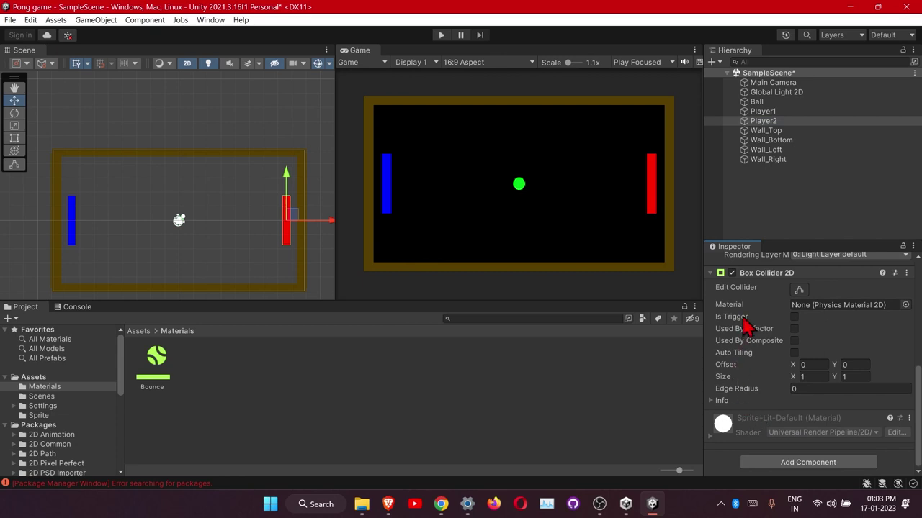
left_click(715, 275)
Add a Rigidbody 2D component to Player2 and set its gravity scale to 0.
left_click(768, 460)
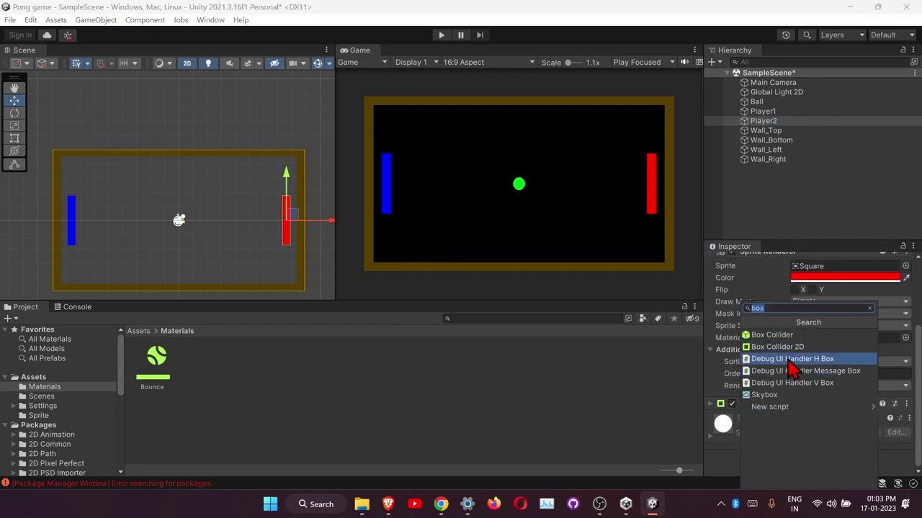
type("r")
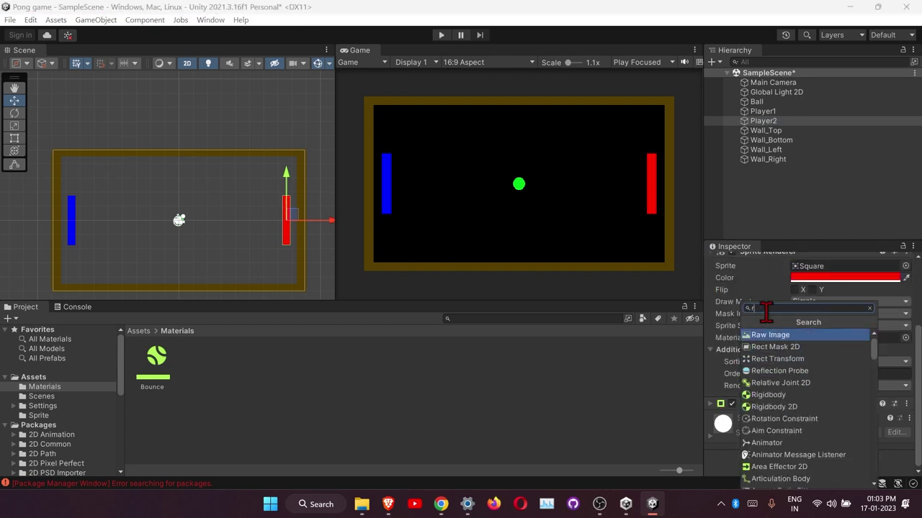
type("ugidbody")
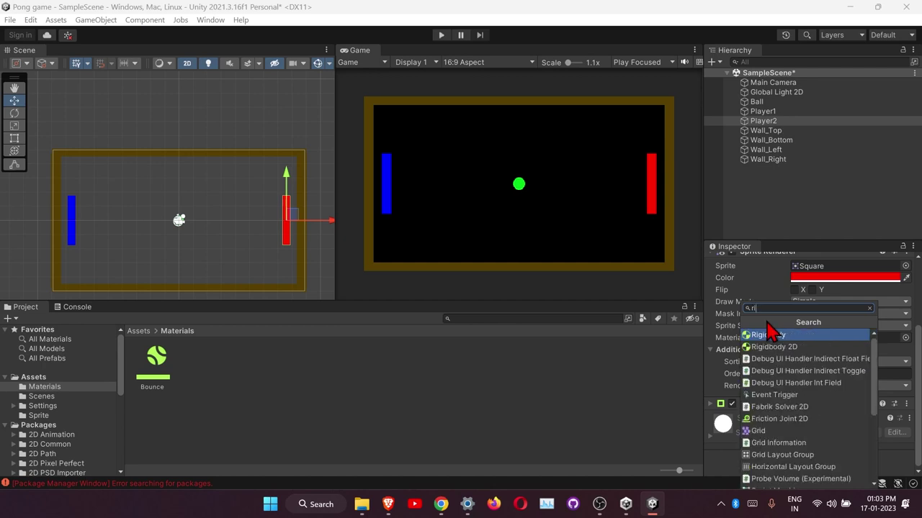
left_click(778, 344)
scroll(781, 425, "down", 3)
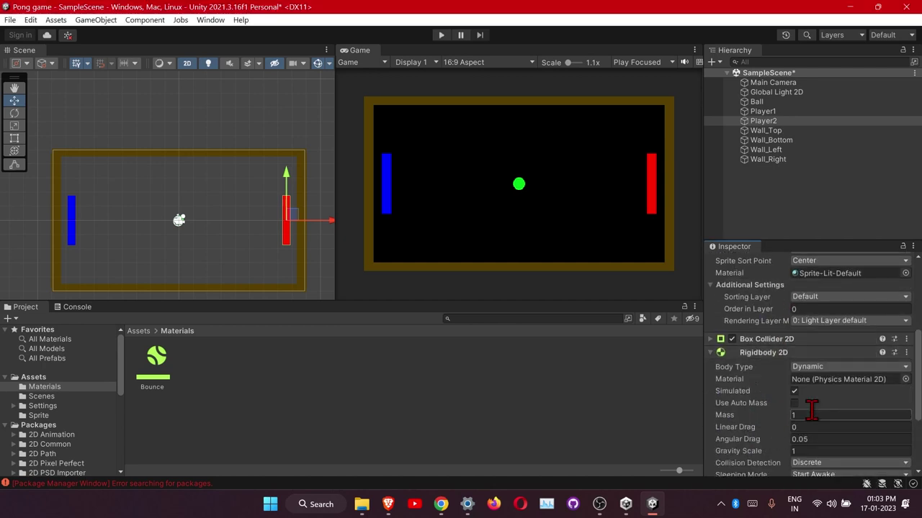
type("0")
key("Return")
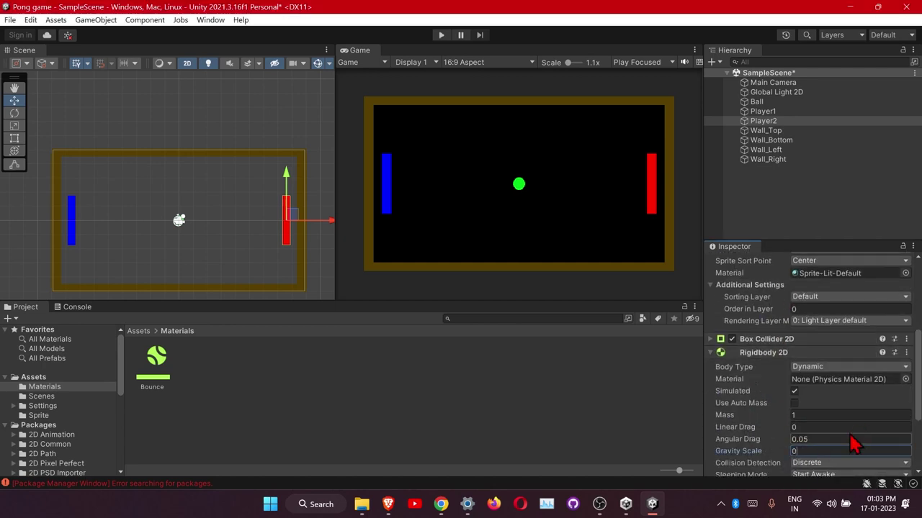
Freeze the X position and Z rotation in the constraints of Player2's Rigidbody 2D.
scroll(753, 440, "down", 4)
left_click(719, 404)
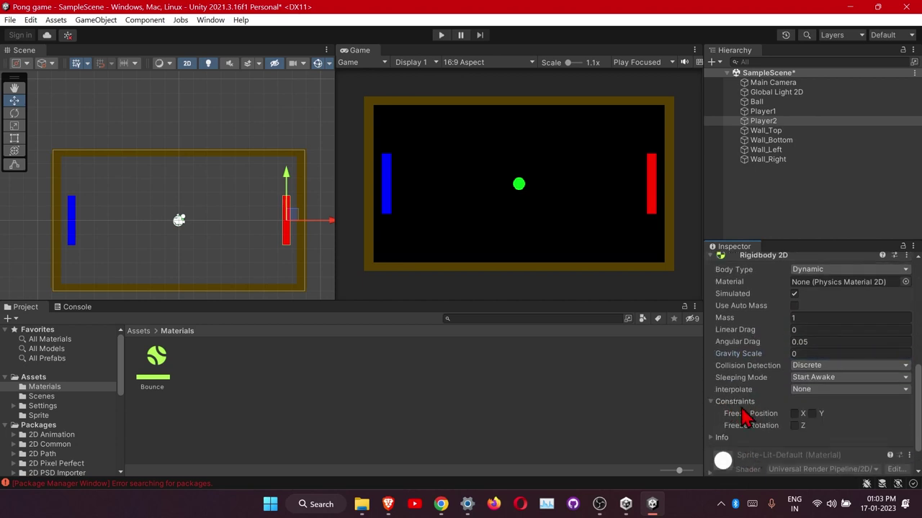
left_click(794, 414)
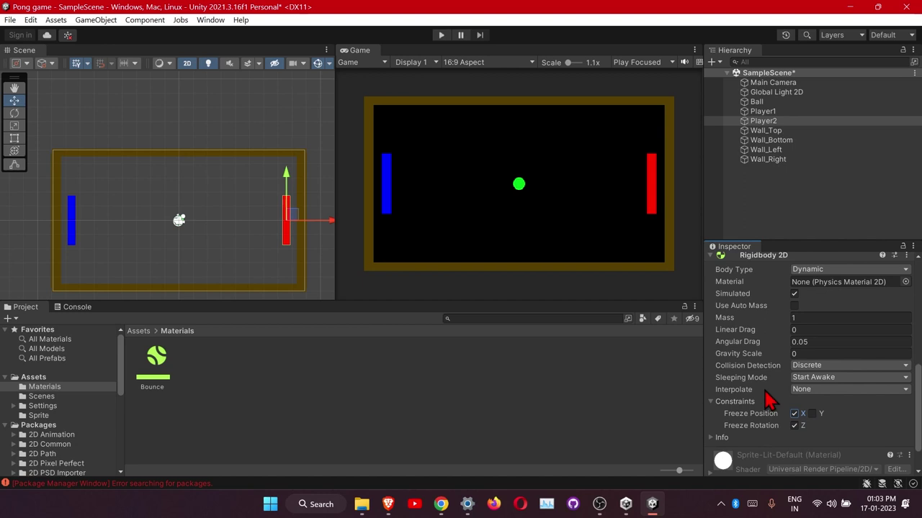
left_click(718, 401)
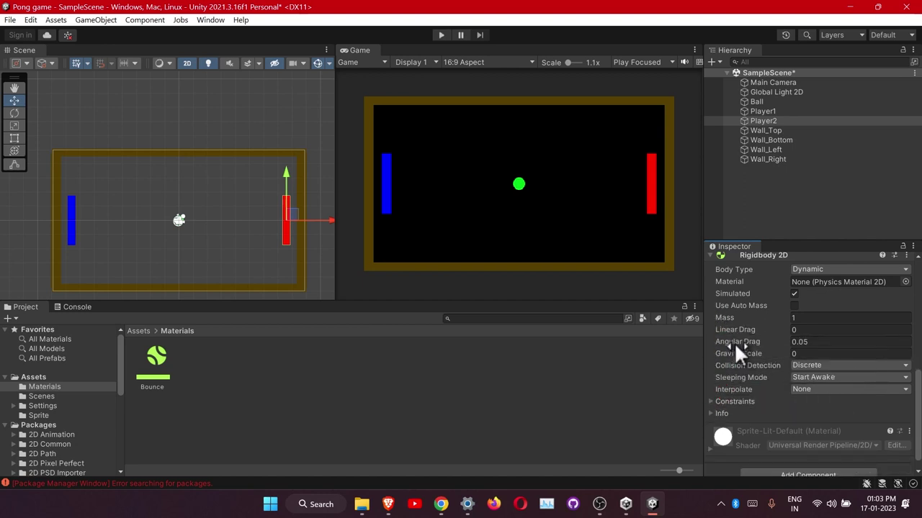
scroll(733, 342, "up", 5)
Add a Box Collider 2D component to Wall_Top, Wall_Bottom, Wall_Left and Wall_Right together.
left_click(782, 130)
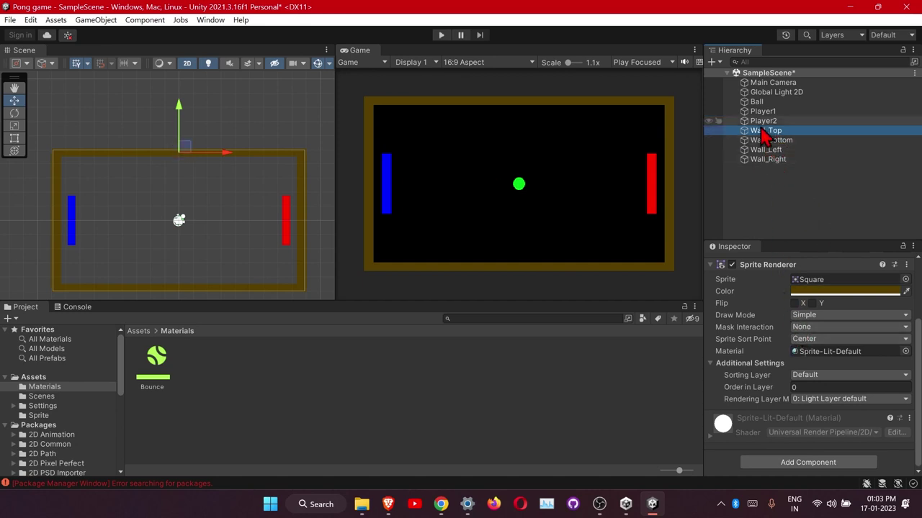
key("F2")
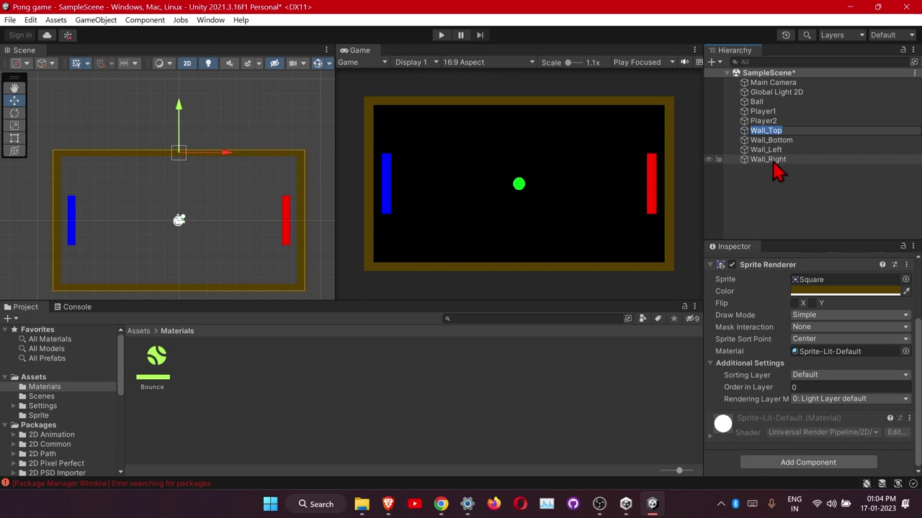
left_click(774, 161, "shift")
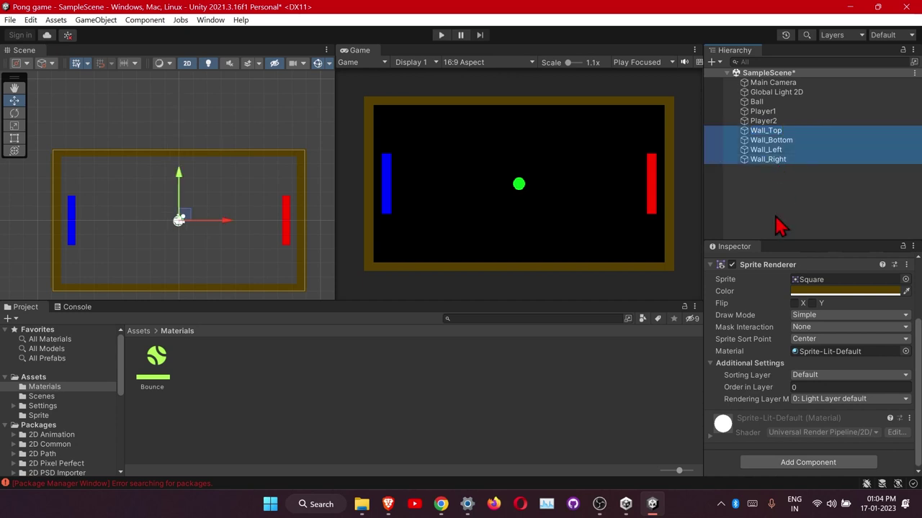
left_click(779, 465)
type("ri")
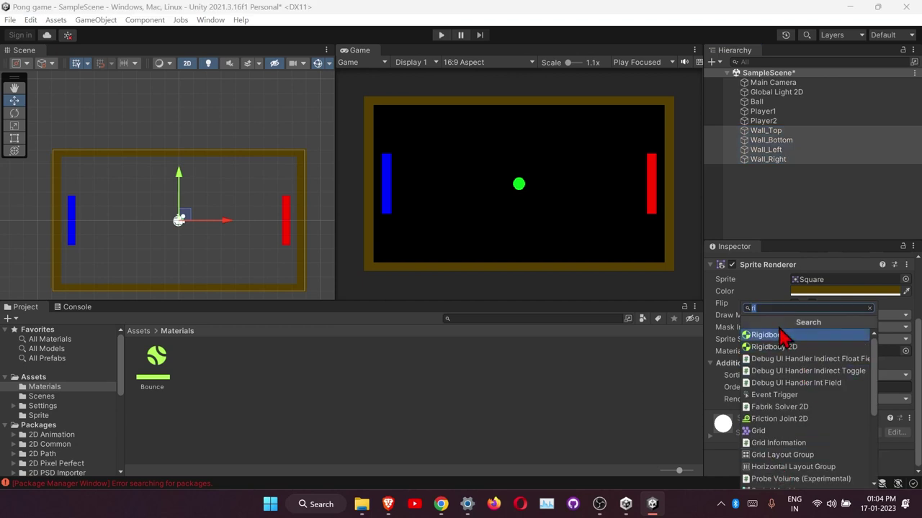
key("BackSpace")
type("box")
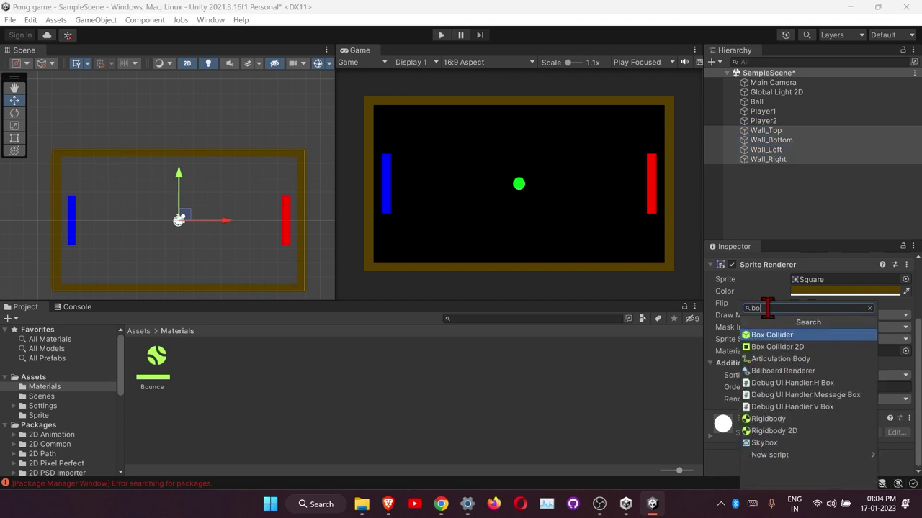
left_click(785, 347)
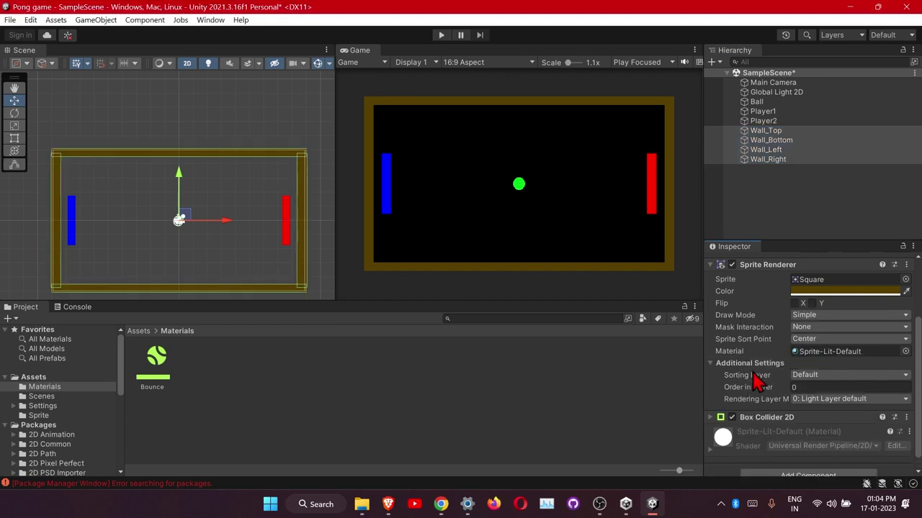
Examine the Box Collider 2D settings shared by the four walls.
scroll(751, 369, "down", 1)
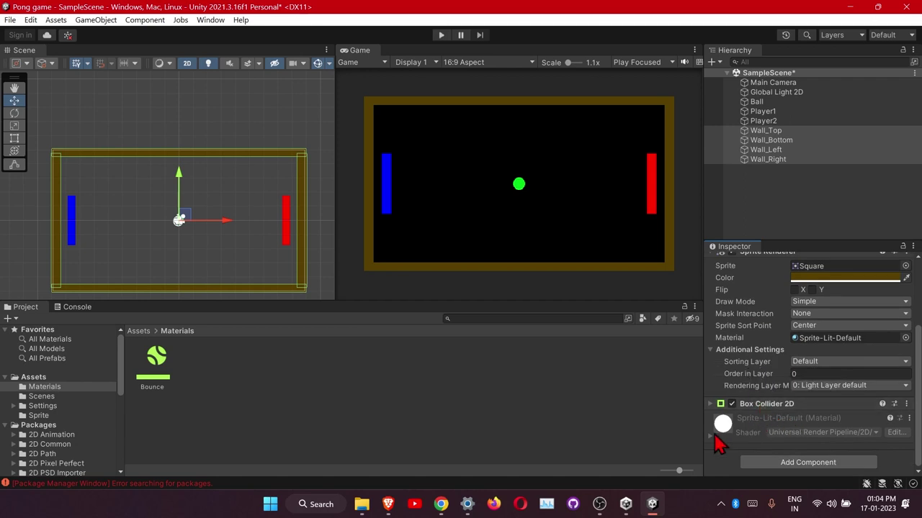
left_click(711, 404)
scroll(771, 385, "down", 5)
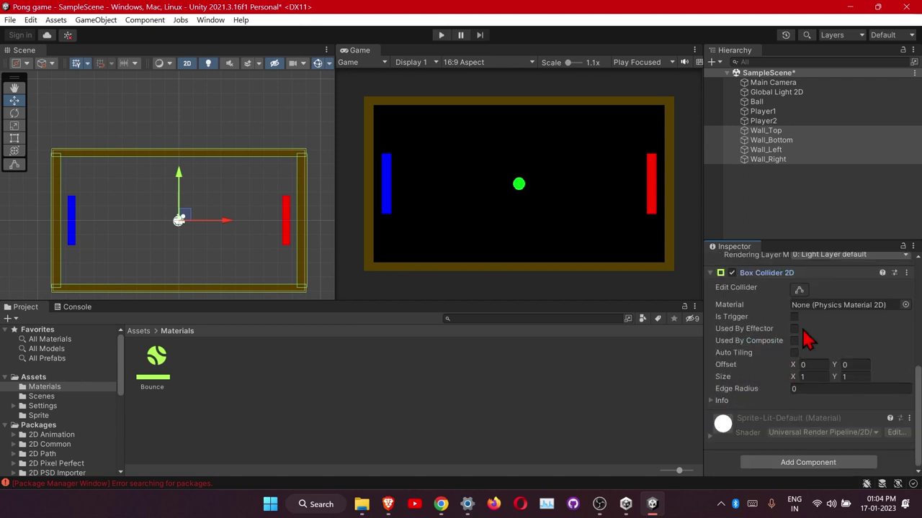
left_click(714, 403)
left_click(714, 401)
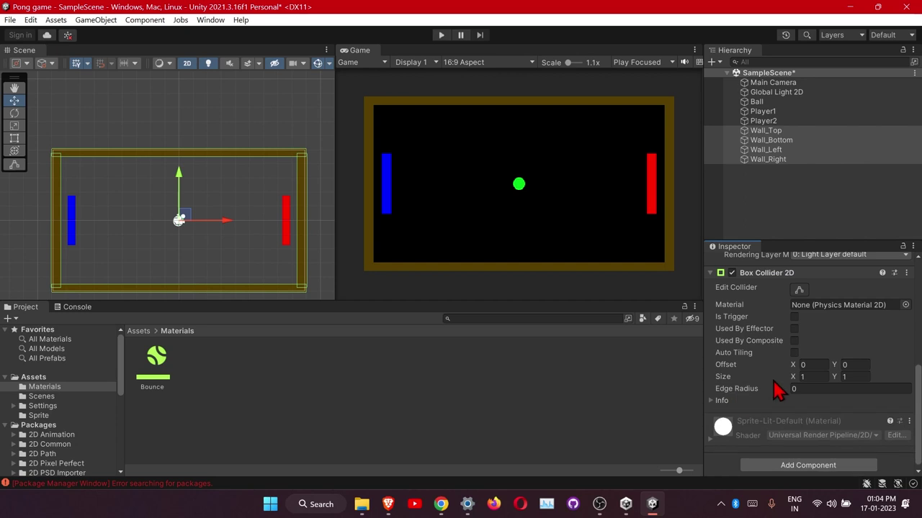
Deselect the walls and run the game briefly in play mode, stopping it again.
left_click(788, 206)
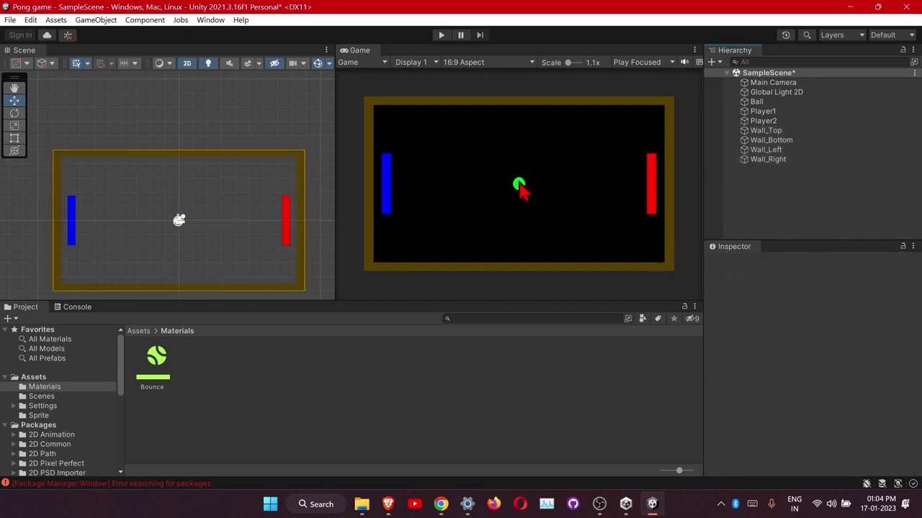
left_click(441, 35)
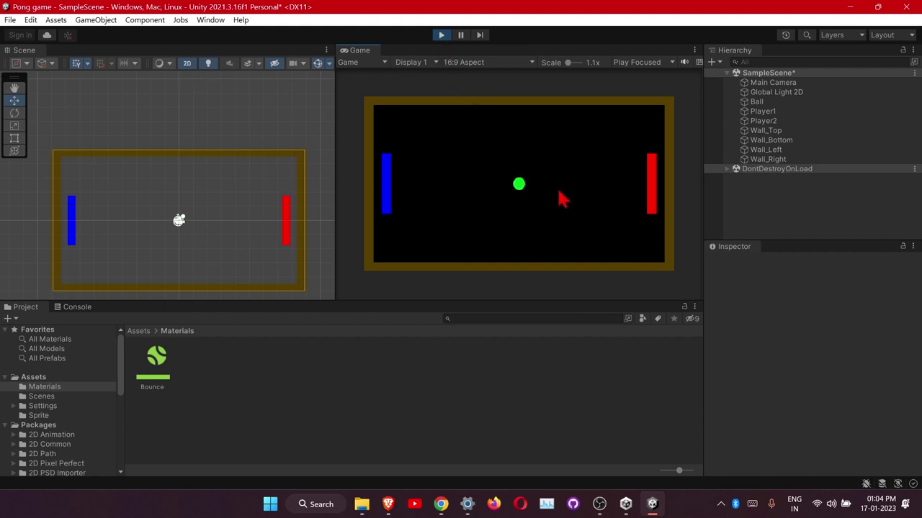
left_click(442, 36)
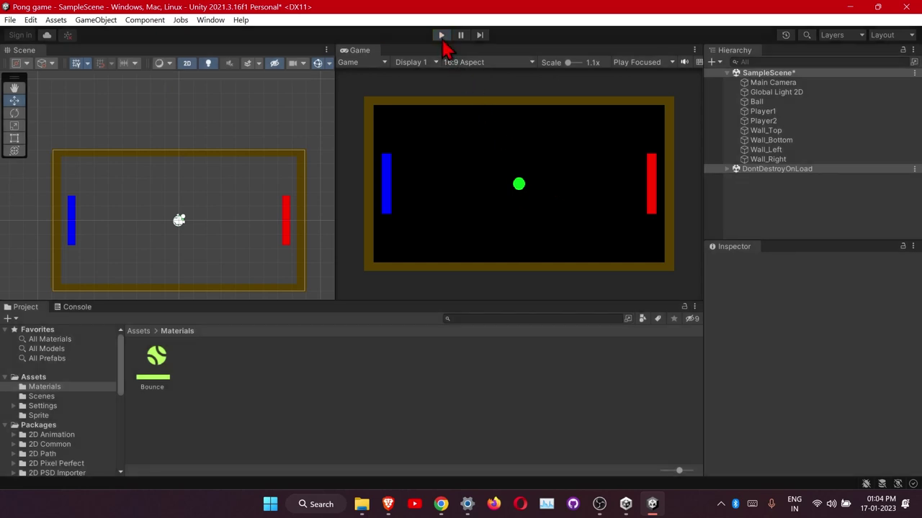
Collapse the Rigidbody 2D and Sprite Renderer component sections of the Ball.
left_click(764, 102)
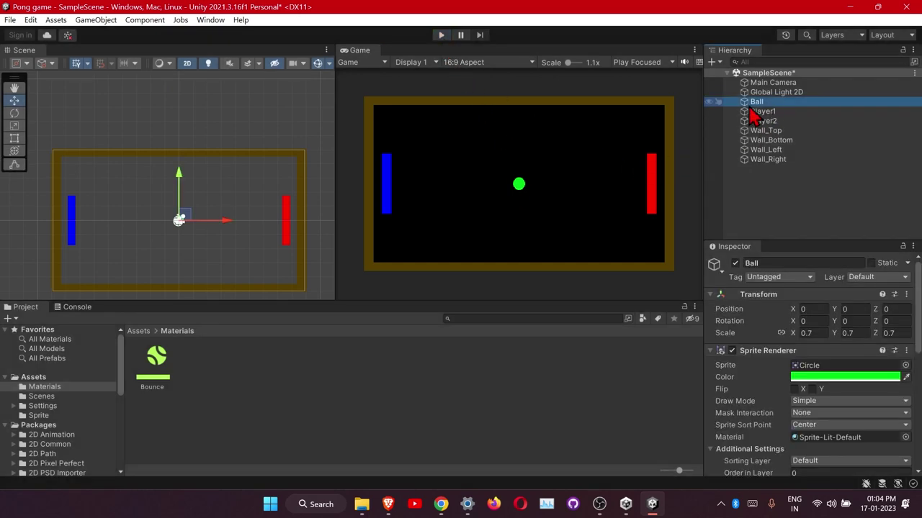
scroll(774, 342, "down", 8)
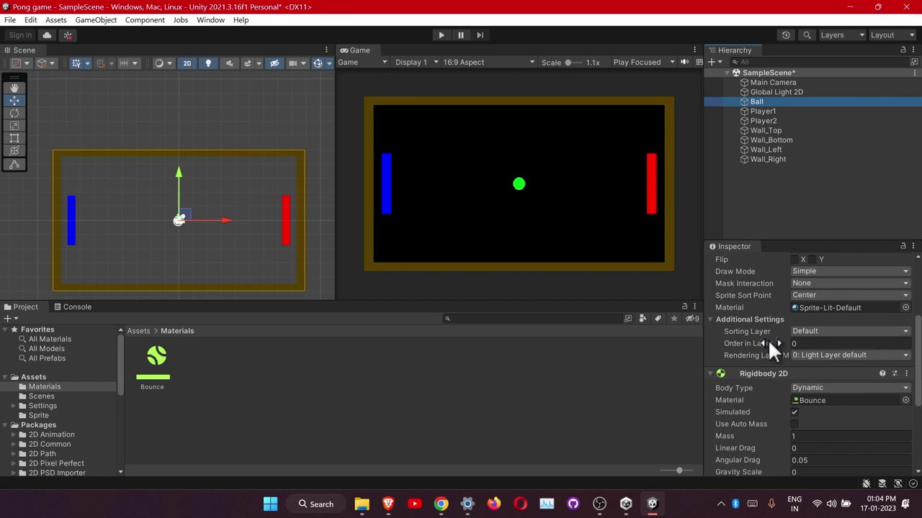
scroll(749, 351, "up", 2)
left_click(711, 293)
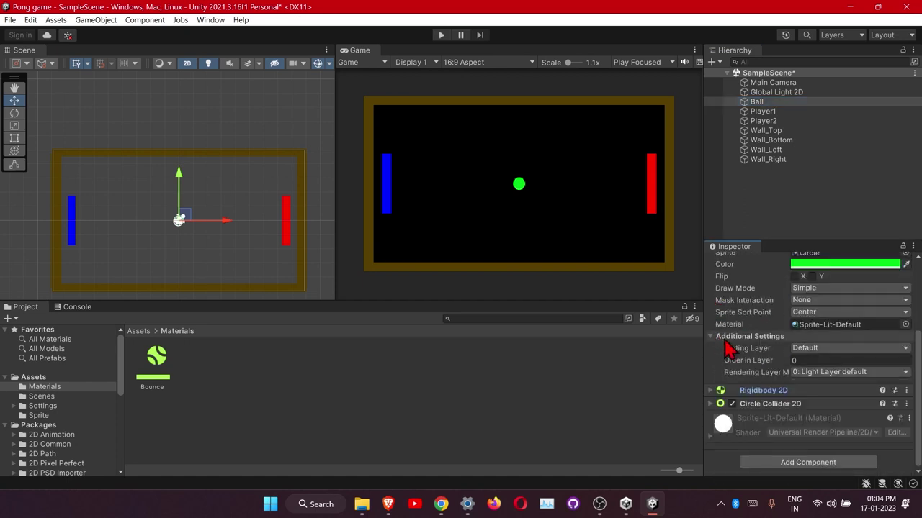
scroll(718, 350, "up", 4)
left_click(710, 335)
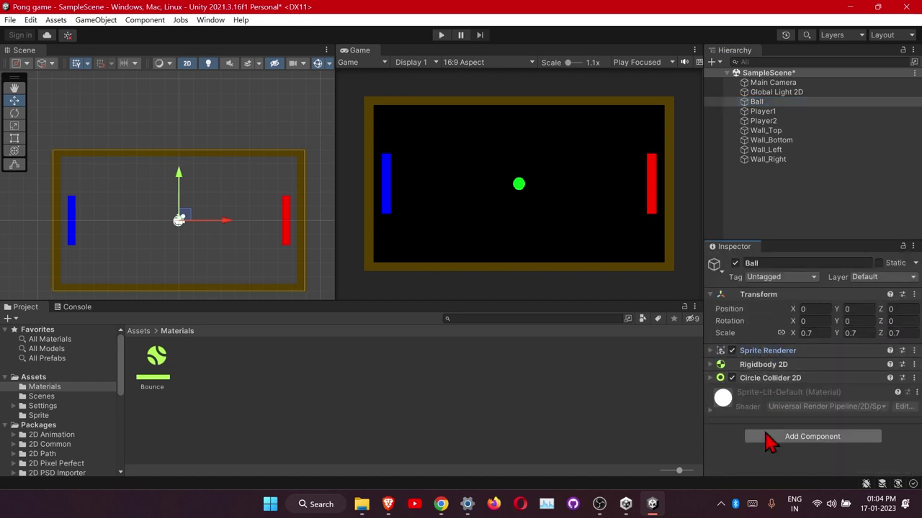
Add a Script Machine component to the Ball.
left_click(788, 436)
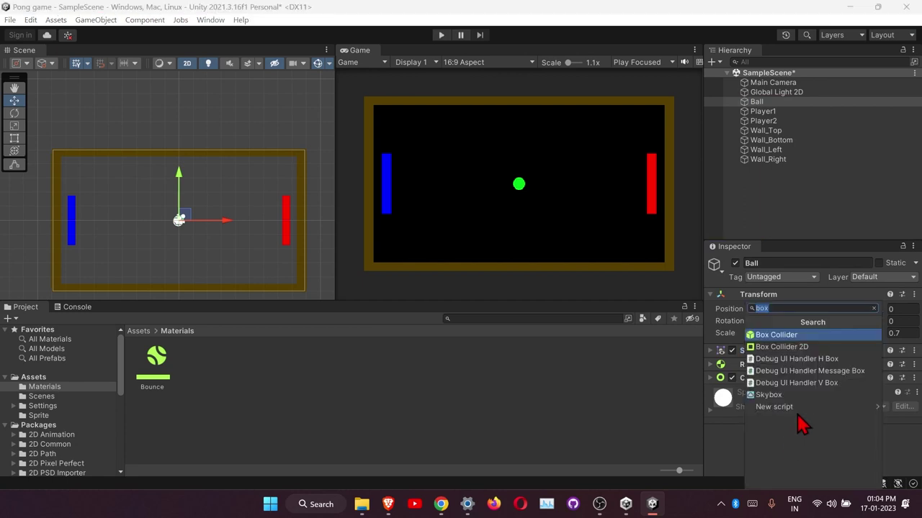
type("sscr")
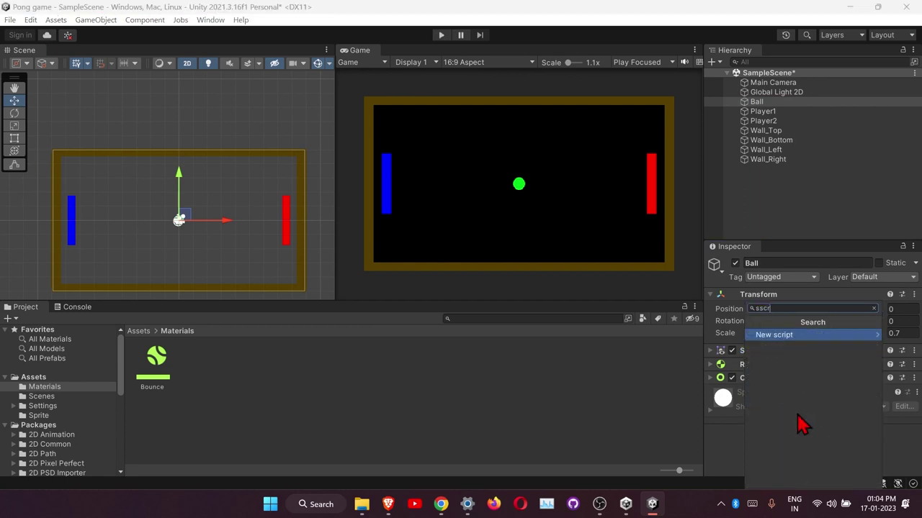
key("BackSpace")
key("BackSpace")
key("BackSpace")
type("crip")
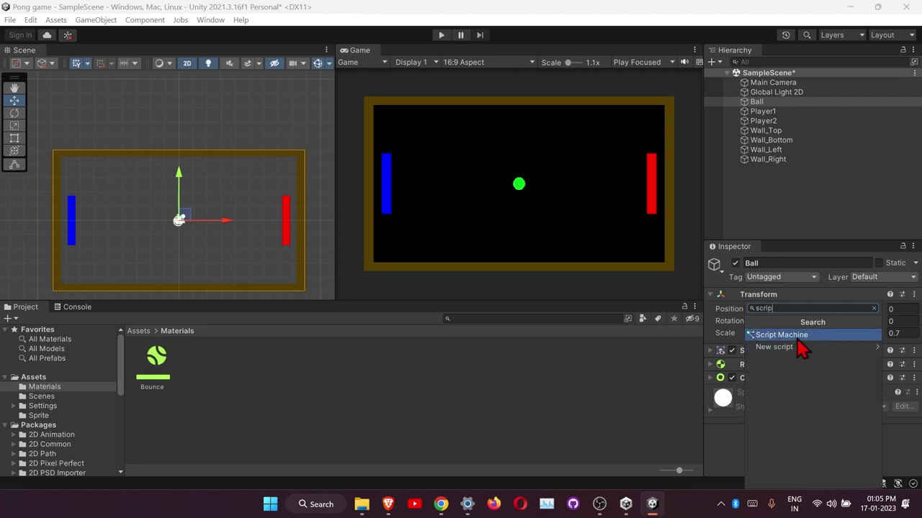
key("Escape")
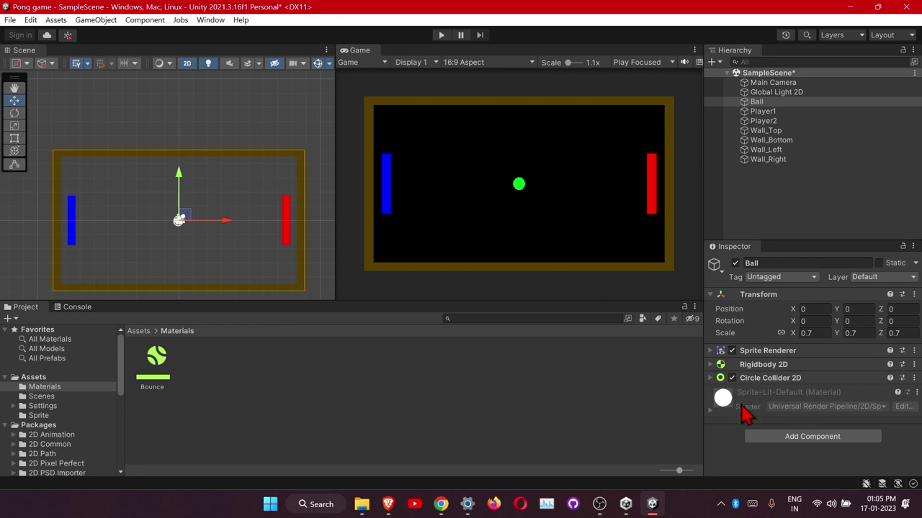
Start a new graph for the Ball's Script Machine and create a folder named Scripts inside Assets.
scroll(788, 432, "down", 3)
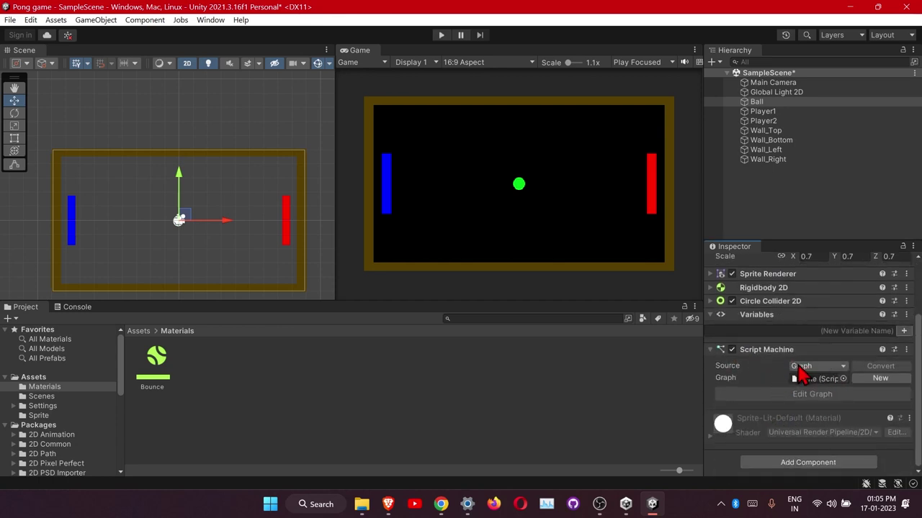
left_click(879, 380)
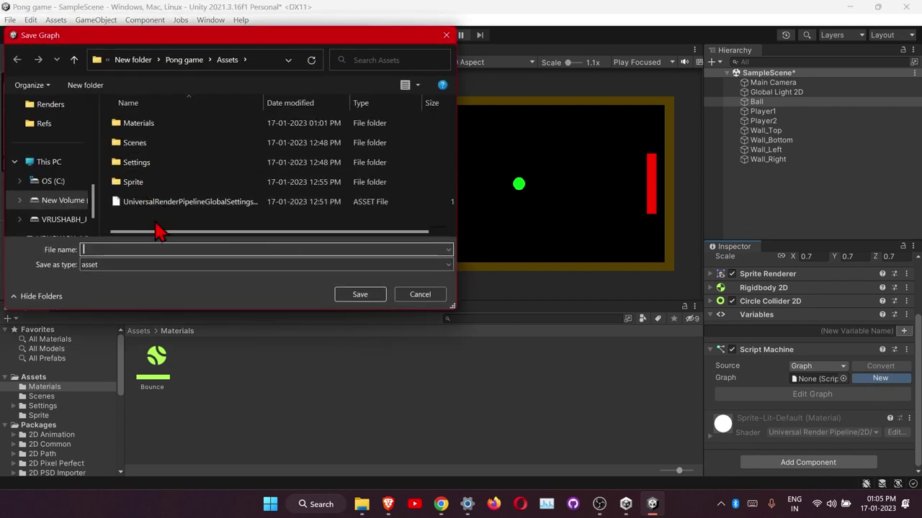
left_click(84, 85)
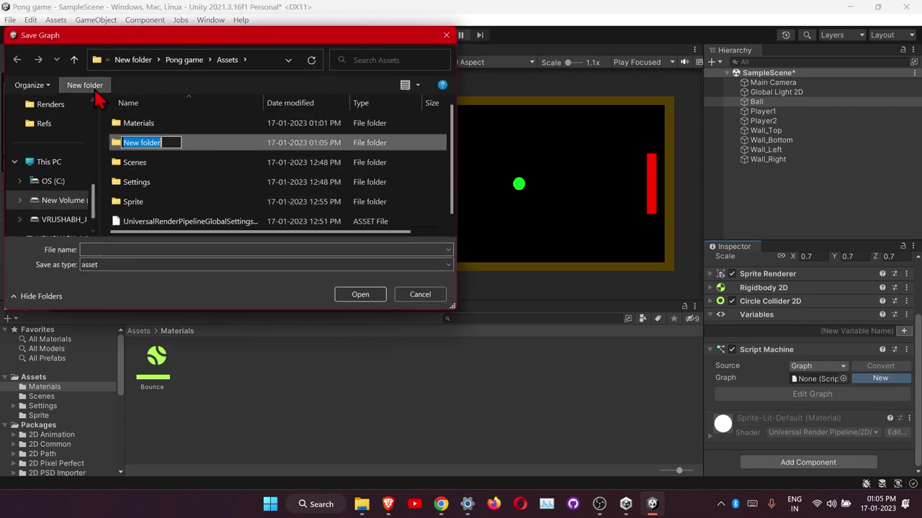
type("Sc")
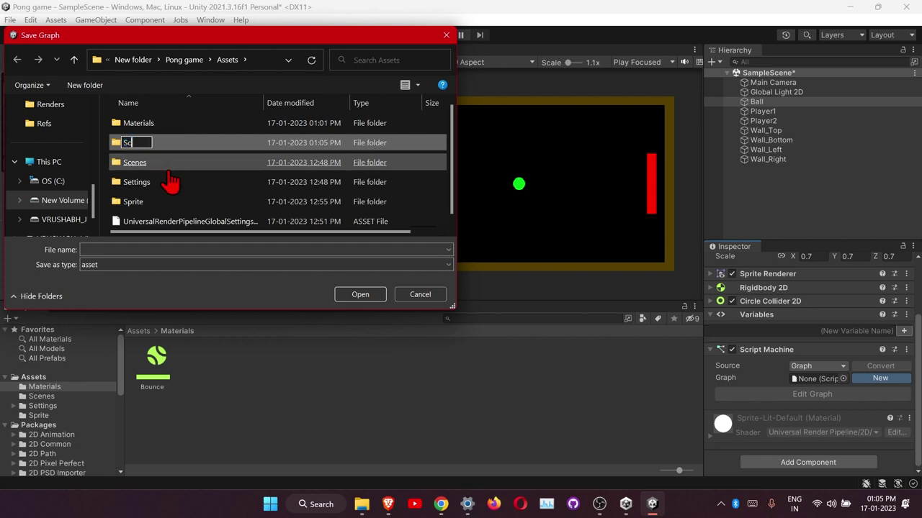
type("ripts")
key("Return")
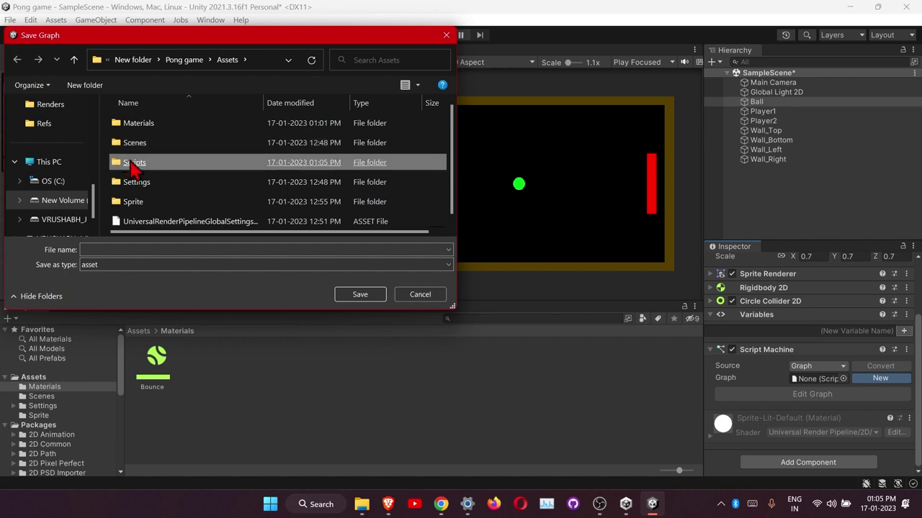
Save the new script graph as Ball inside the Scripts folder.
double_click(134, 163)
left_click(101, 250)
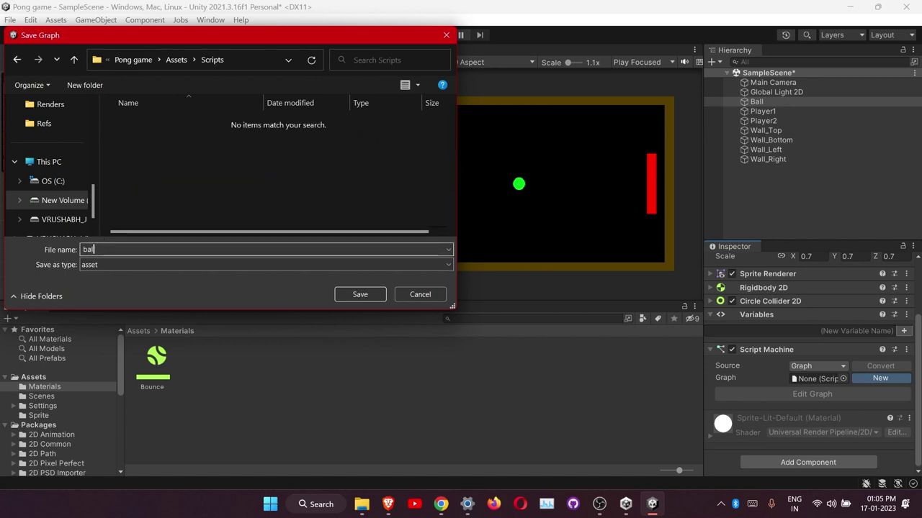
type("Ball")
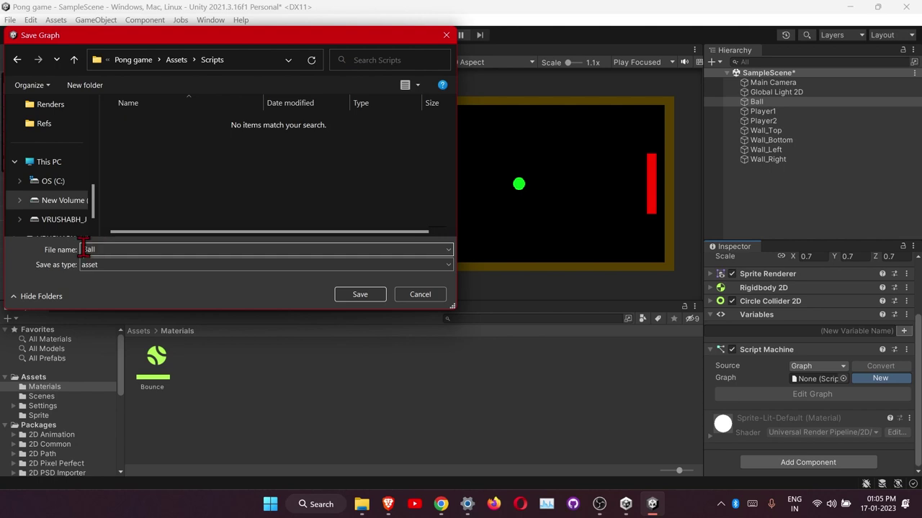
left_click(360, 296)
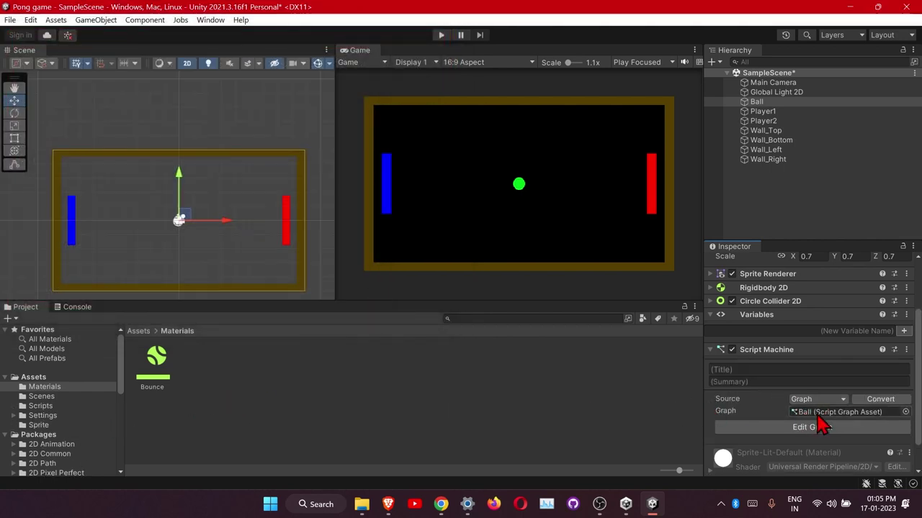
Open the Ball graph for editing and dock the Script Graph window beside the Console.
left_click(799, 430)
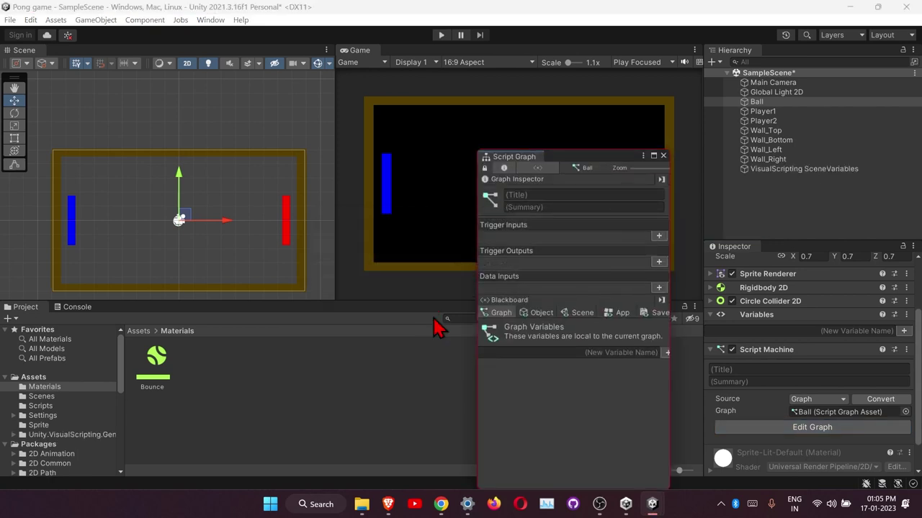
left_click_drag(507, 161, 146, 316)
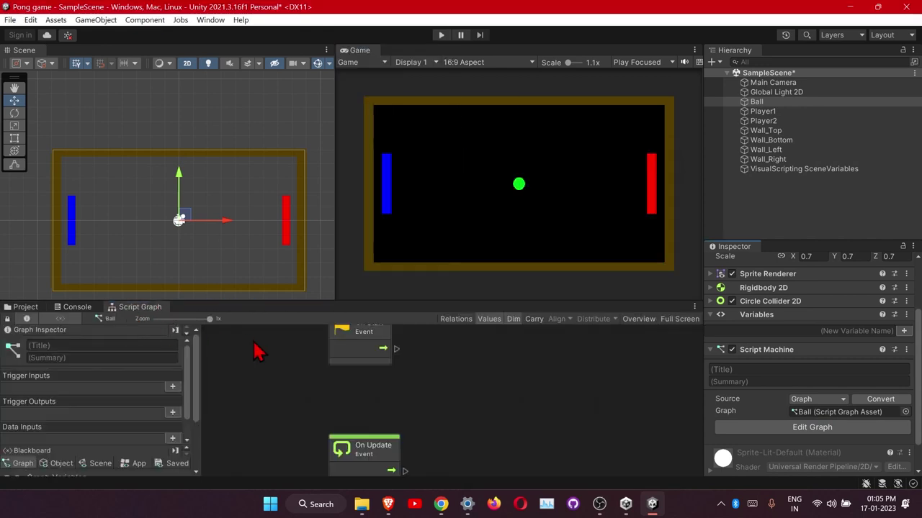
Rearrange the On Start and On Update event nodes so they sit closely one above the other.
scroll(319, 413, "down", 2)
scroll(319, 412, "down", 4, "ctrl")
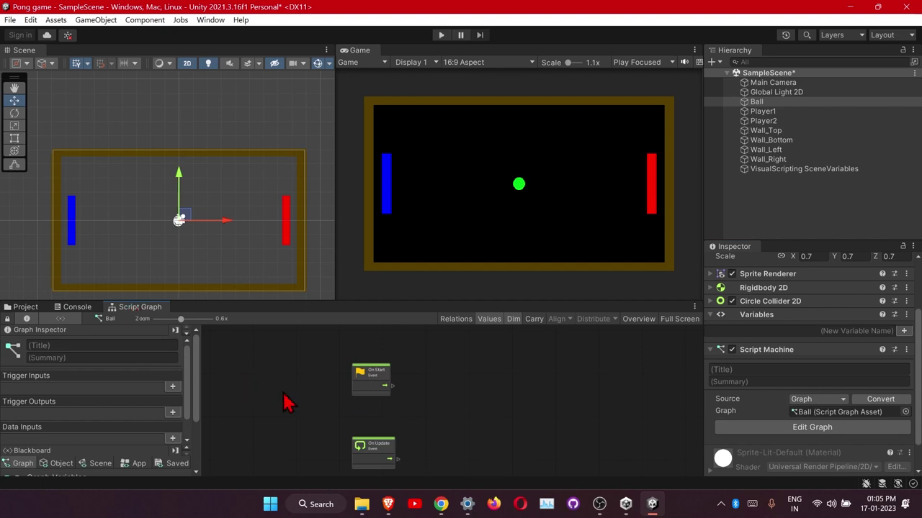
scroll(334, 425, "down", 1)
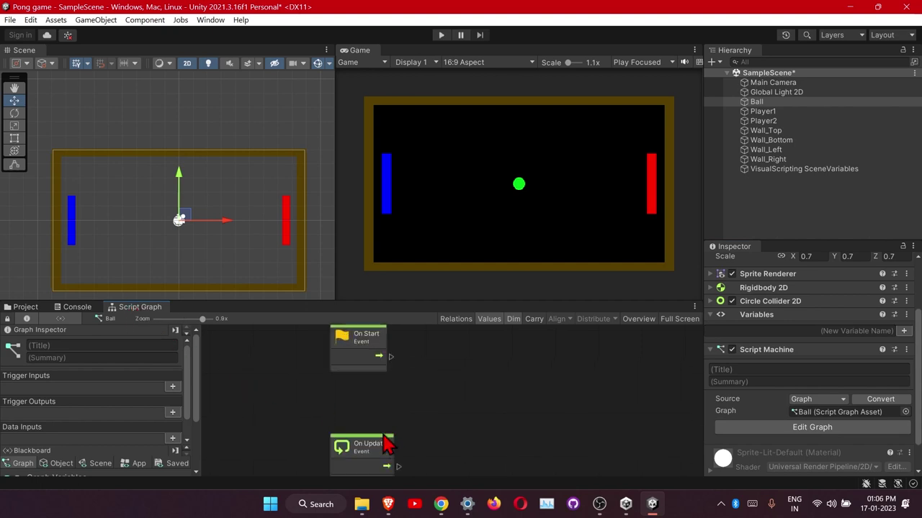
scroll(385, 436, "up", 3, "ctrl")
scroll(403, 432, "down", 1)
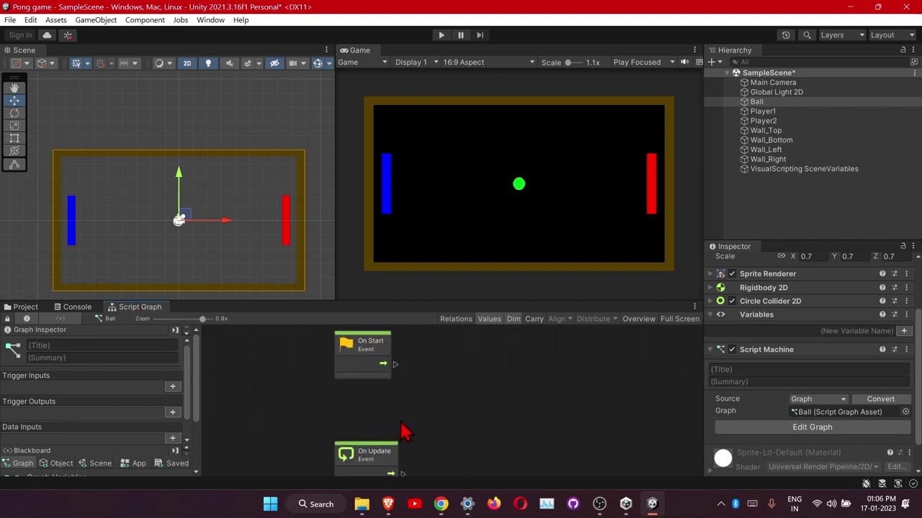
left_click(362, 373)
mouse_move(371, 372)
left_mouse_down()
mouse_move(322, 393)
mouse_move(367, 386)
left_mouse_up()
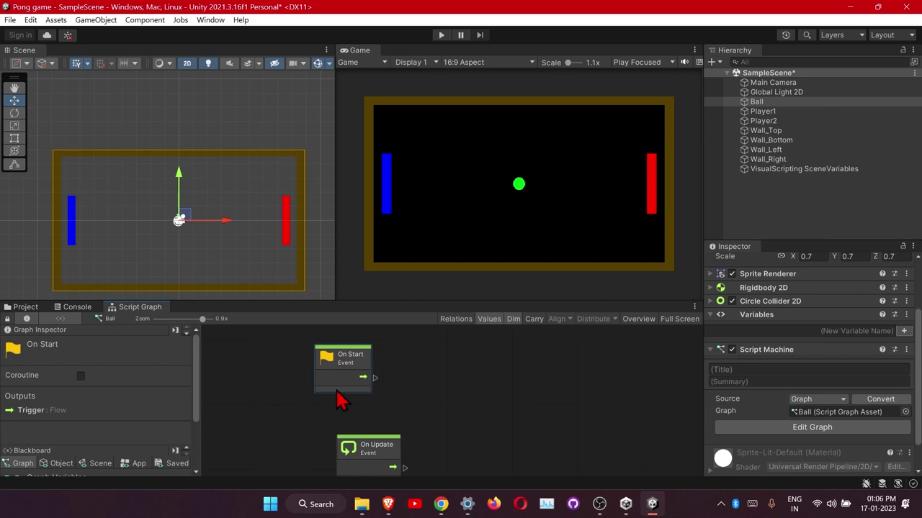
left_click_drag(382, 469, 363, 439)
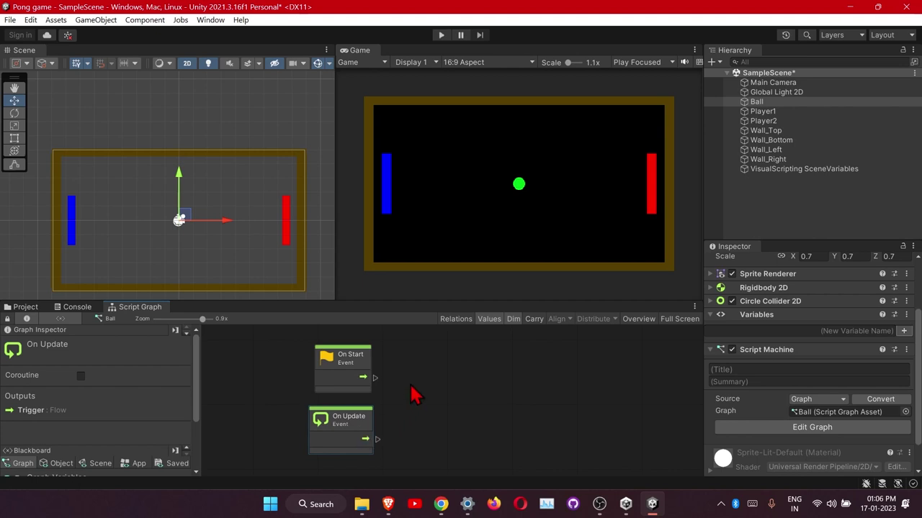
Delete the On Update event node and move the On Start node slightly down into the freed space.
left_click(368, 382)
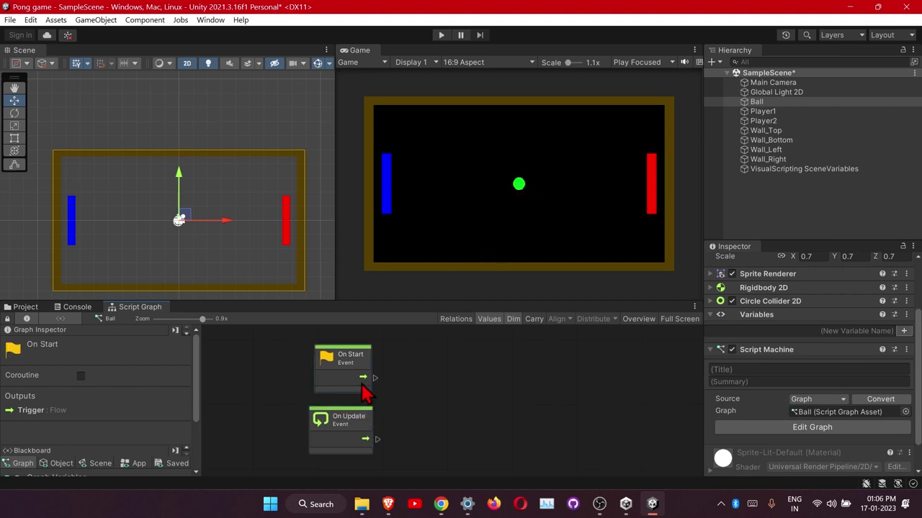
left_click(364, 432)
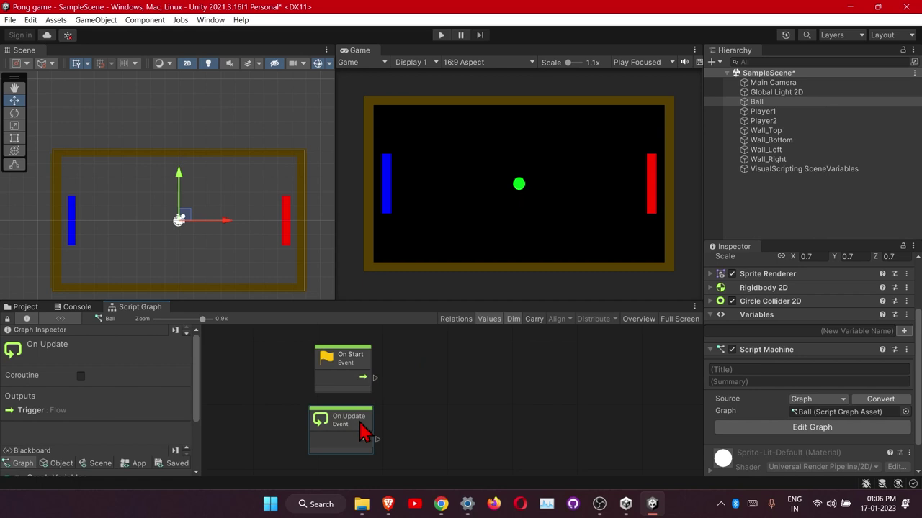
key("Delete")
left_click_drag(348, 398, 322, 413)
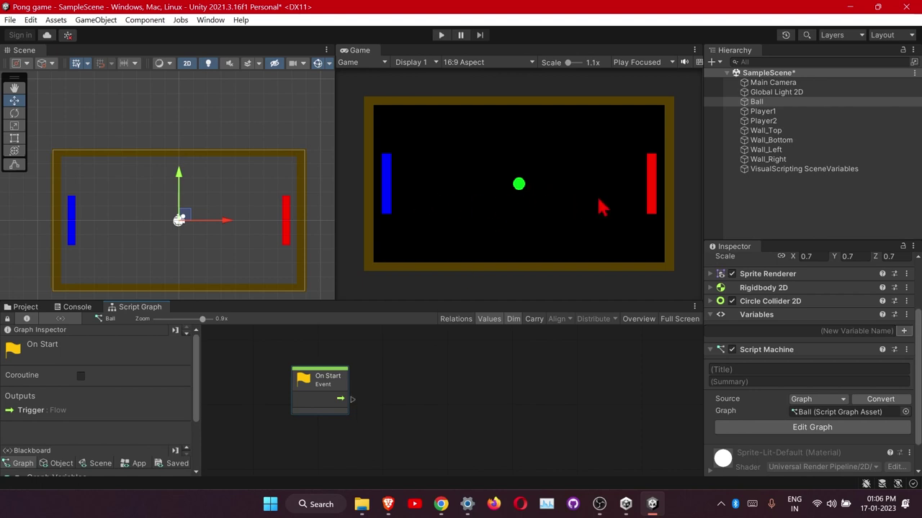
Add a Rigidbody 2D Set Velocity node connected to the On Start trigger, searching for "set ve".
left_click_drag(353, 399, 487, 388)
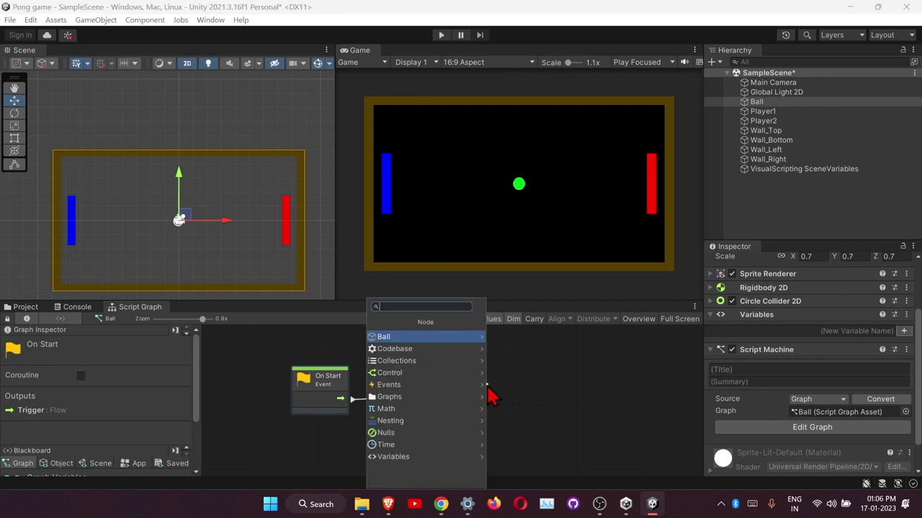
type("se")
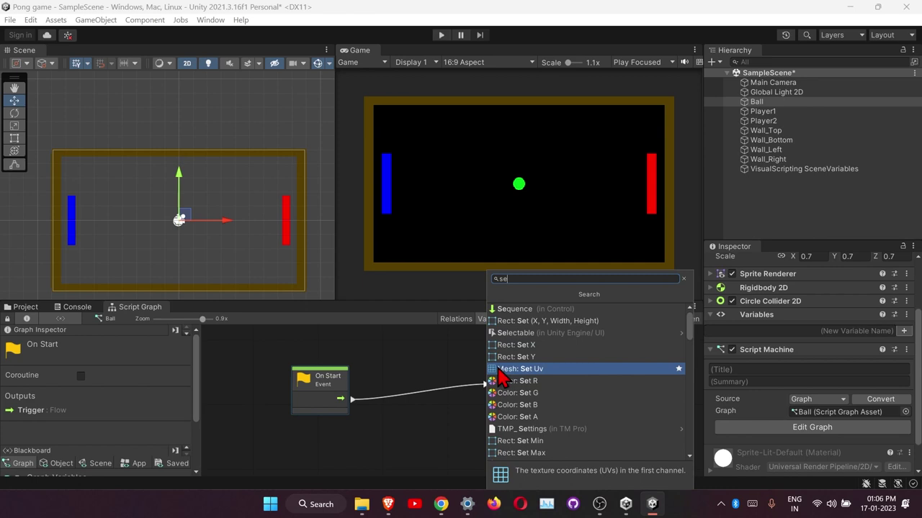
type("t ve")
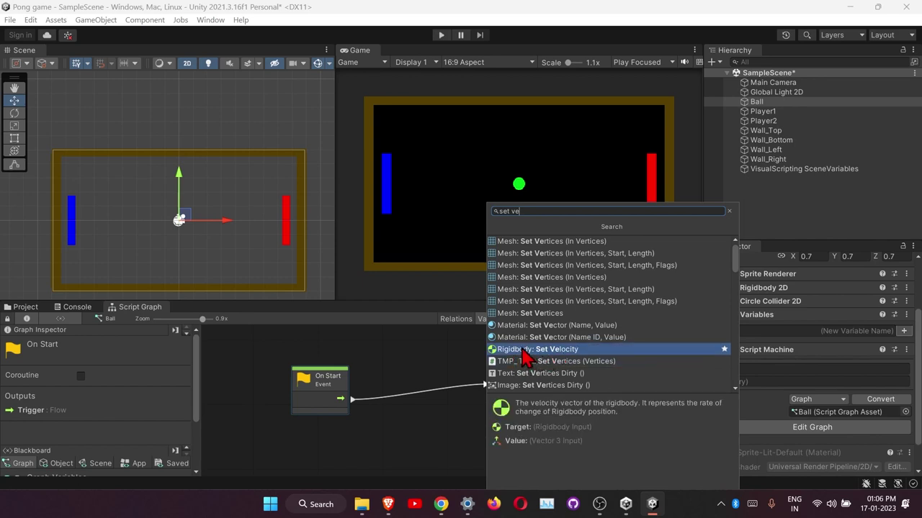
scroll(523, 357, "down", 2)
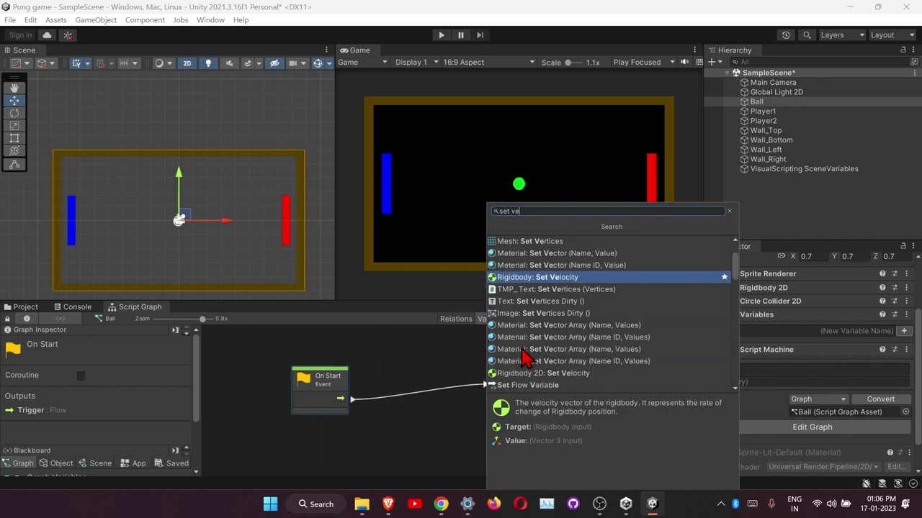
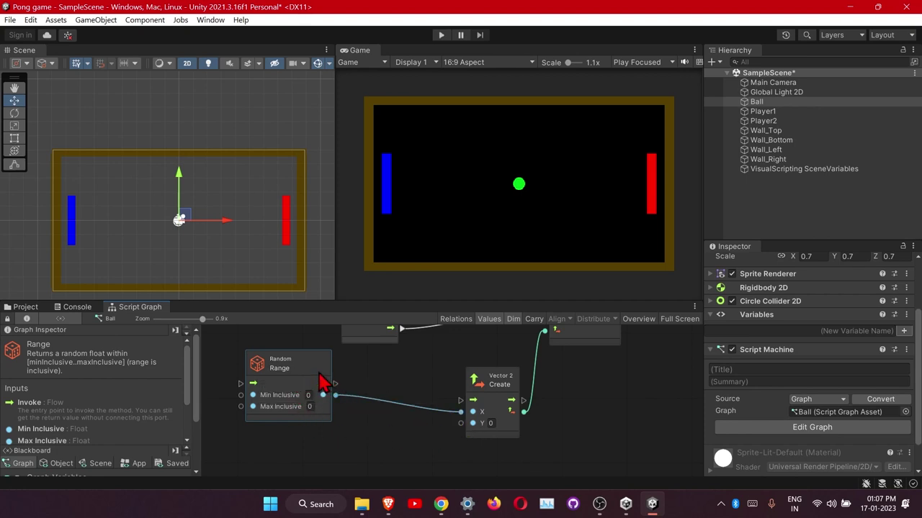
Duplicate the Random Range node and connect the copy's output to the Y input of the Vector 2 Create node.
key("ctrl+d")
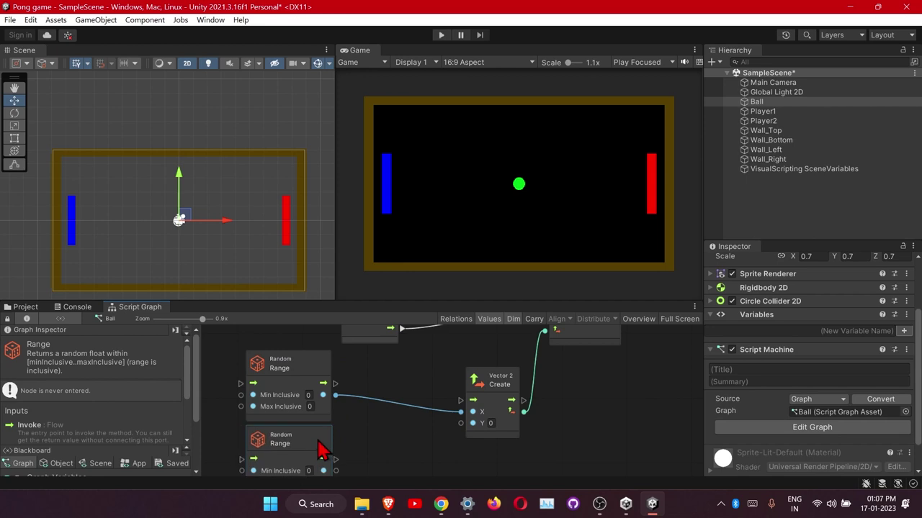
left_click_drag(317, 448, 442, 401)
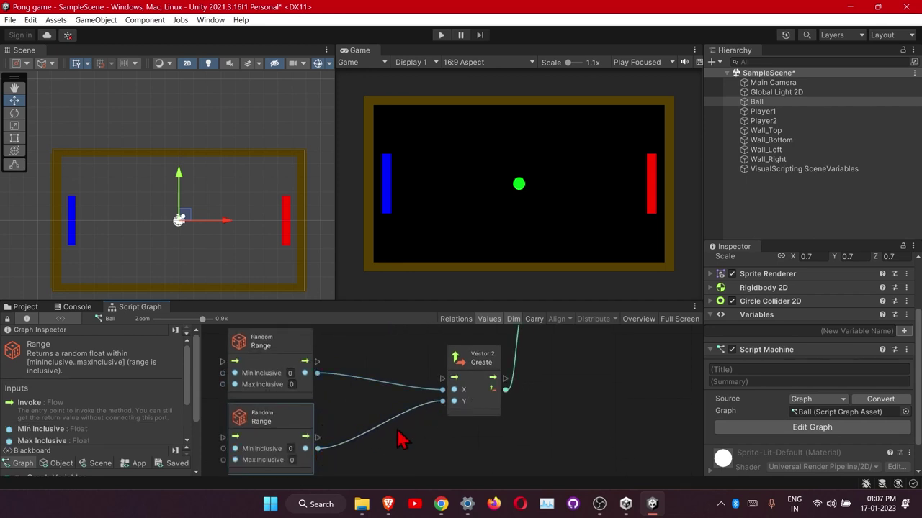
scroll(401, 440, "down", 1)
scroll(401, 404, "up", 1)
scroll(405, 411, "down", 1, "ctrl")
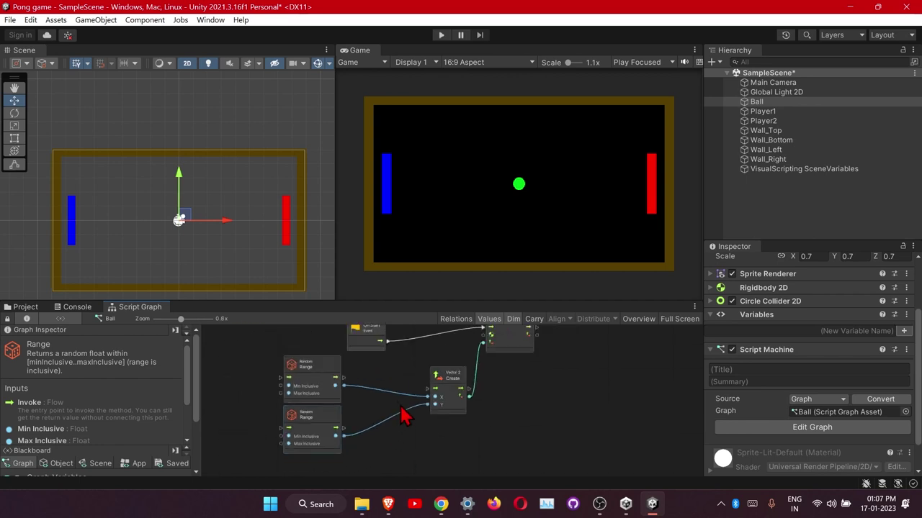
Set the Random Range node feeding X to Min Inclusive 2 and Max Inclusive 8.
scroll(336, 446, "up", 1)
scroll(334, 441, "up", 2, "ctrl")
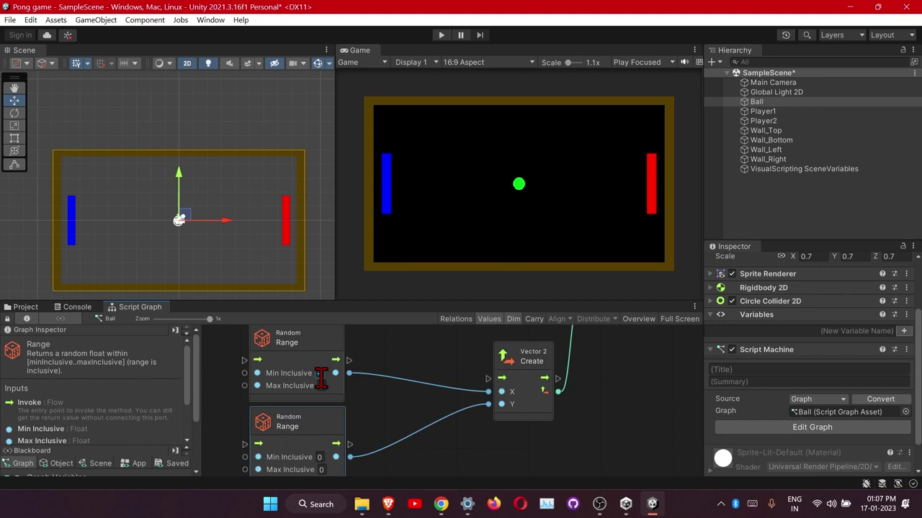
left_click(321, 385)
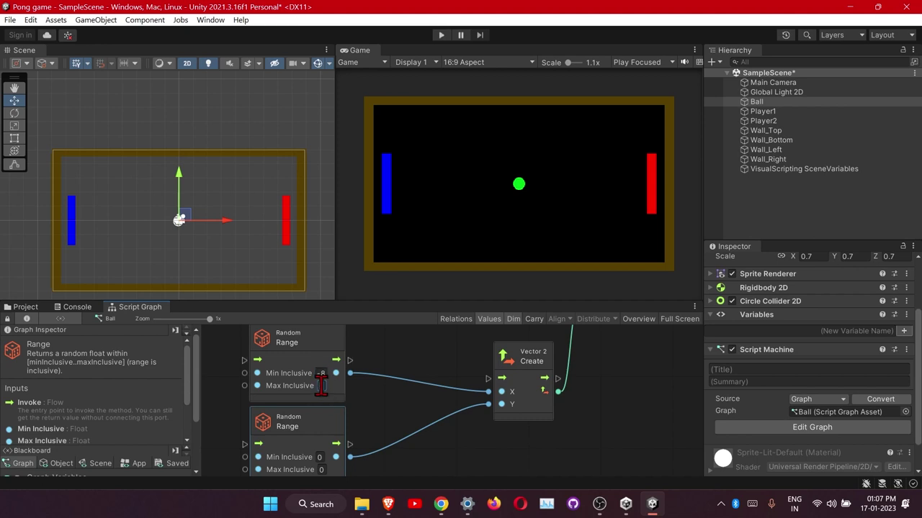
type("8")
left_click(350, 401)
left_click(321, 373)
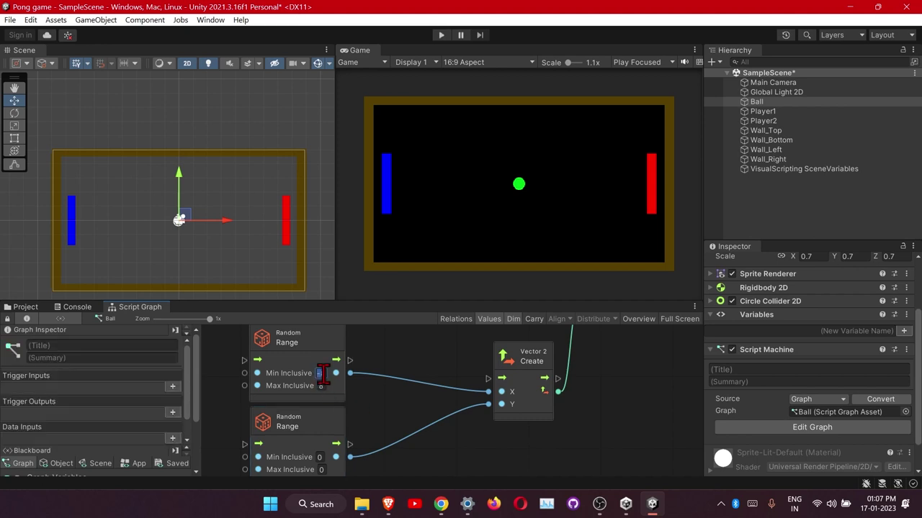
type("2")
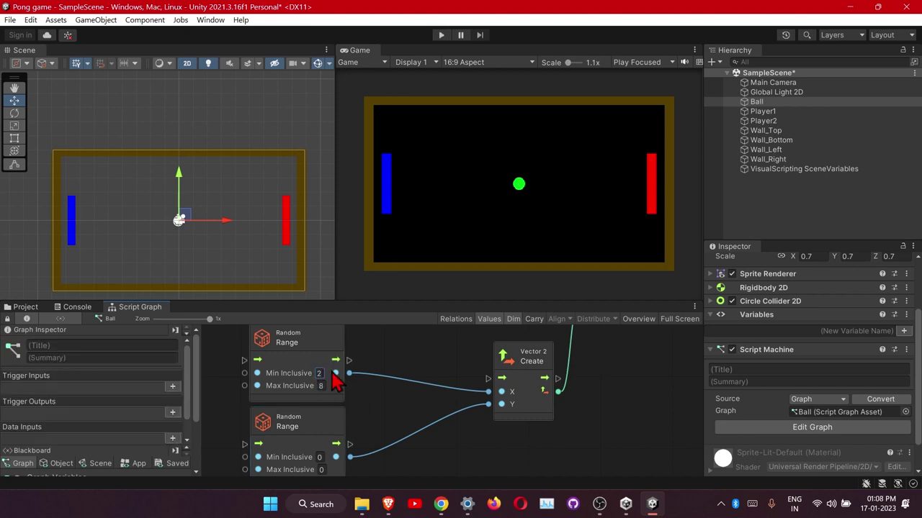
Select Wall_Left and check its position in the Transform component.
left_click(319, 457)
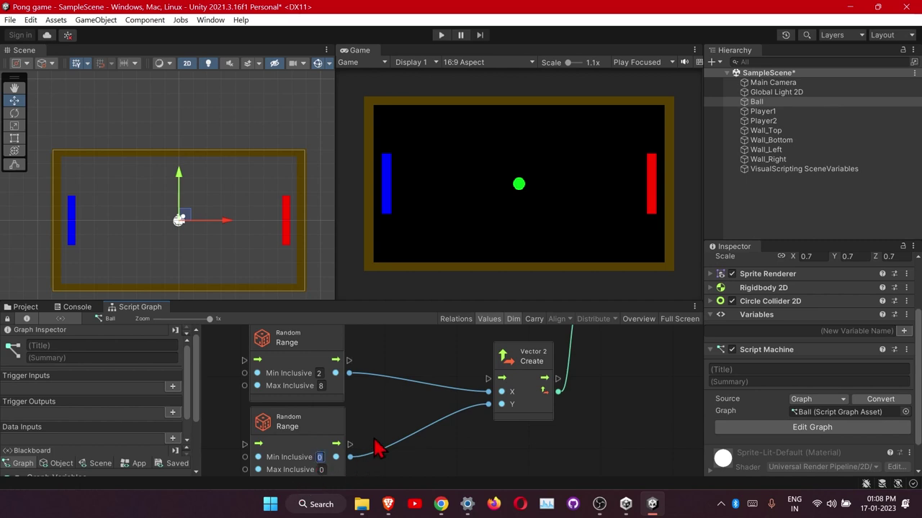
key("Return")
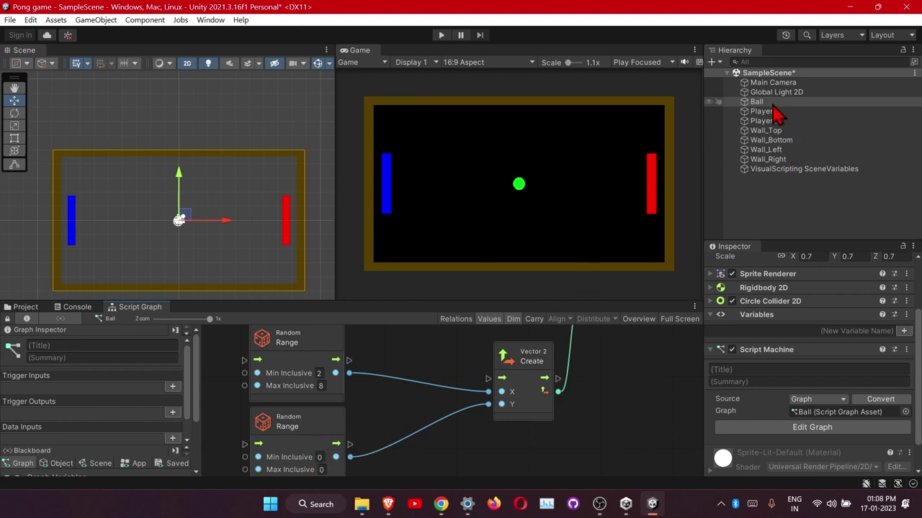
left_click(774, 149)
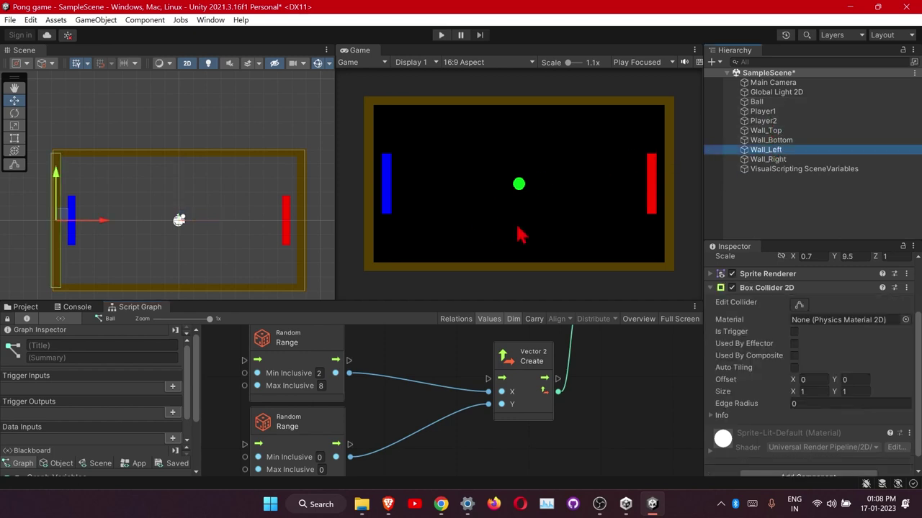
scroll(761, 356, "up", 3)
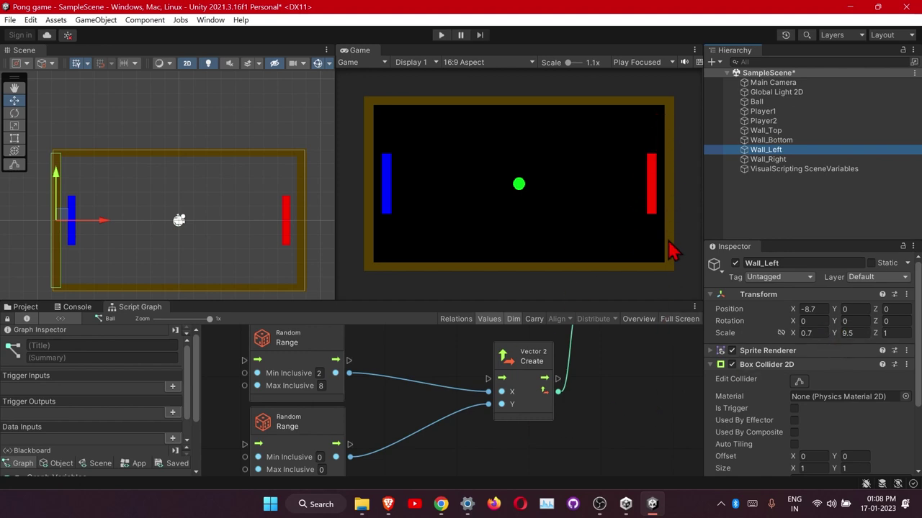
Set the Random Range node feeding Y to Min Inclusive -8 and Max Inclusive 8.
left_click(318, 458)
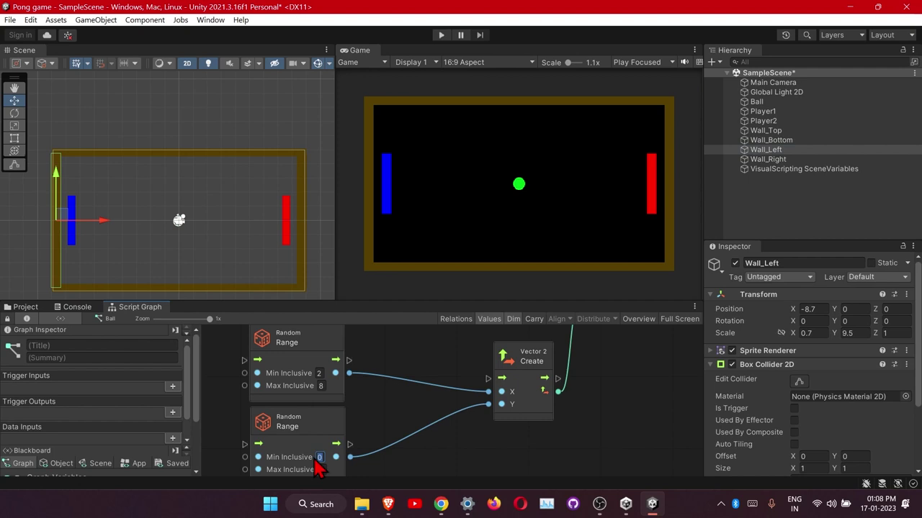
left_click(321, 469)
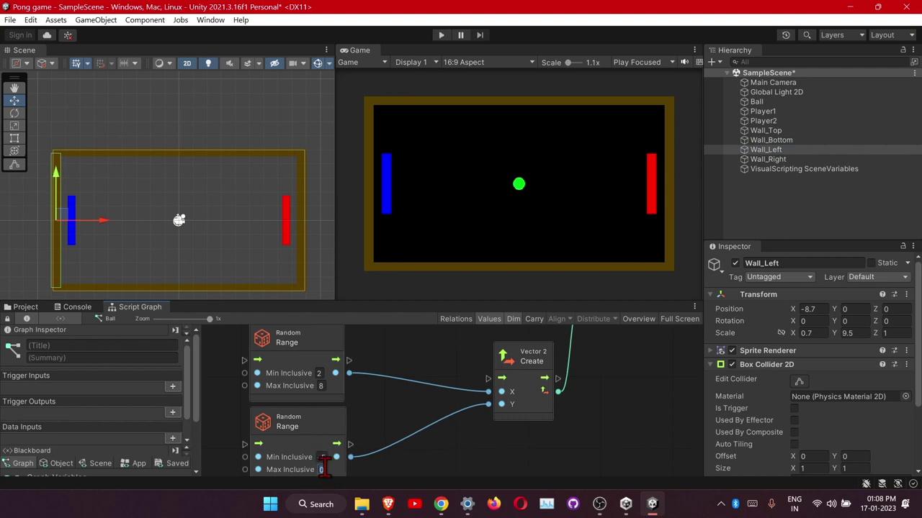
type("5")
left_click(323, 458)
type("-8")
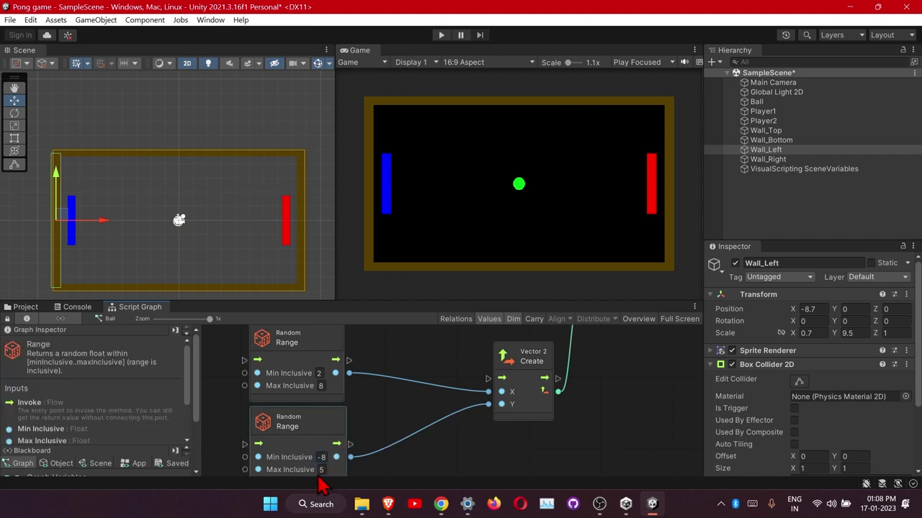
left_click(488, 405)
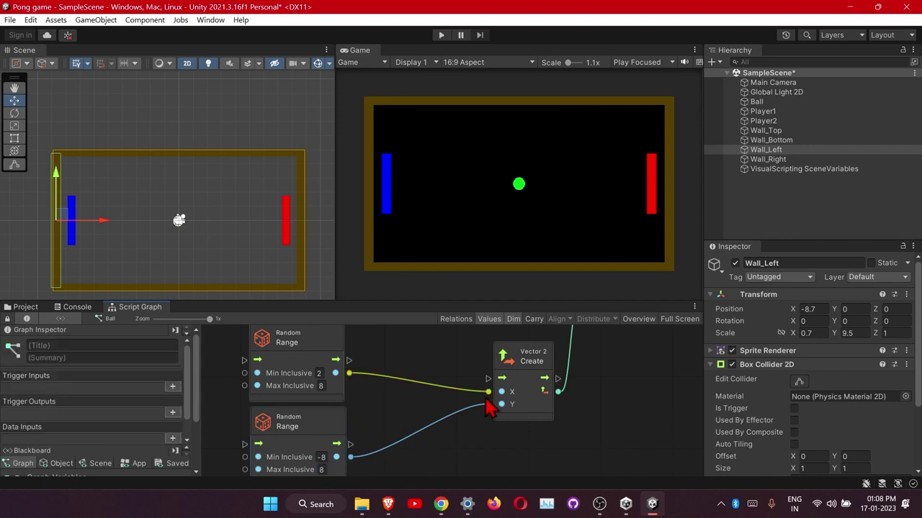
Run the game in play mode to test the ball's random starting velocity.
middle_click_drag(487, 406, 432, 455)
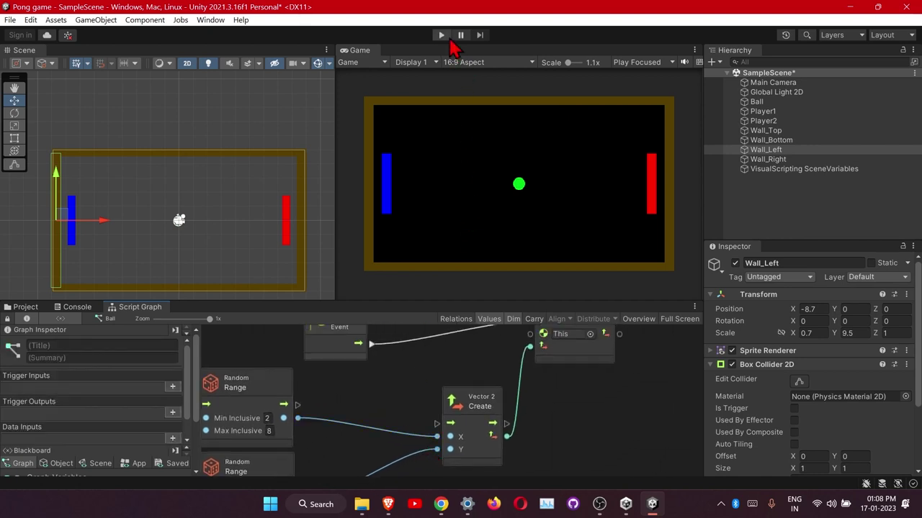
left_click(442, 36)
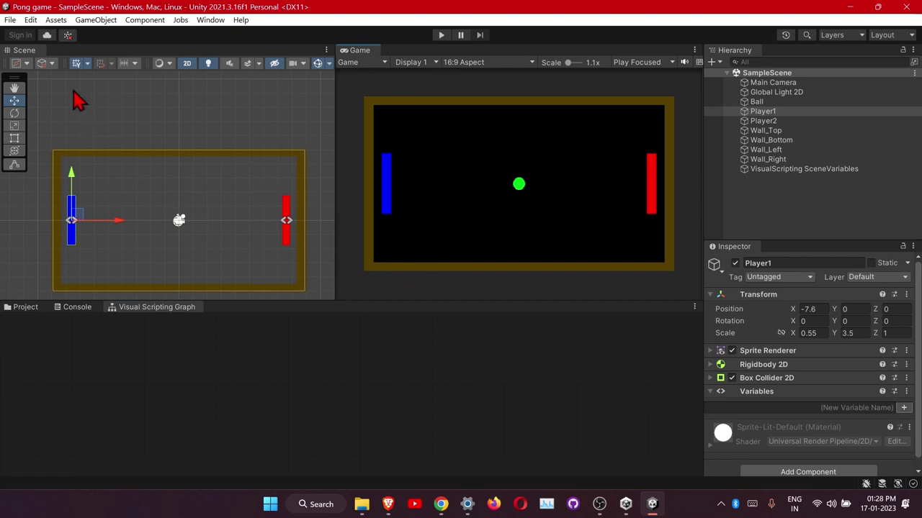
Open the Input Manager in Project Settings and rename the first Vertical axis to Player1.
left_click(30, 20)
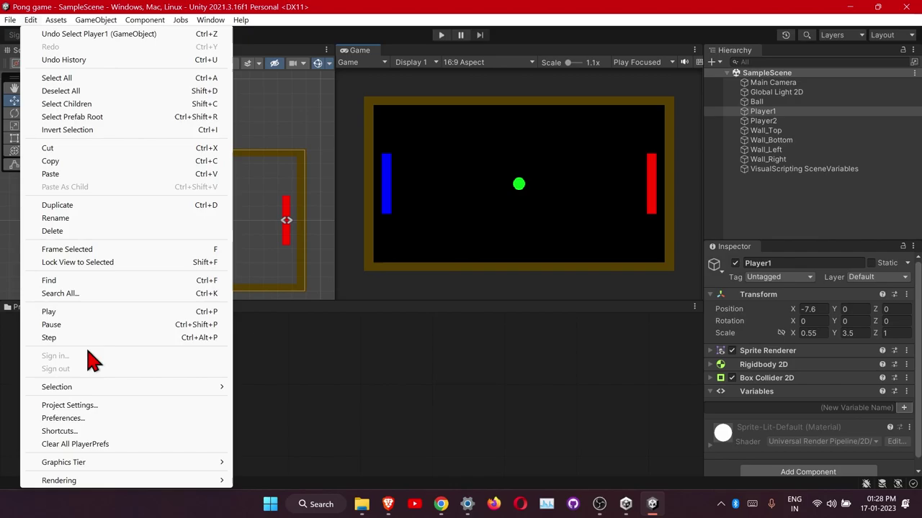
left_click(69, 406)
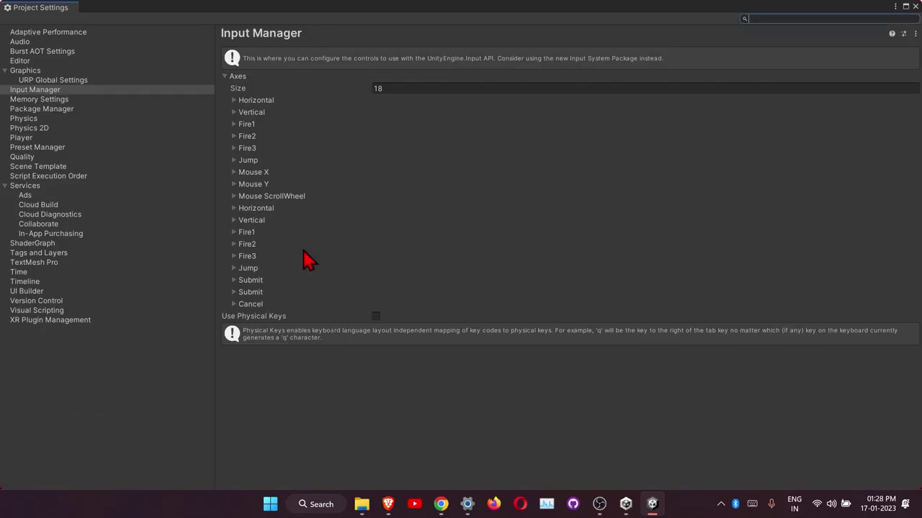
left_click(35, 89)
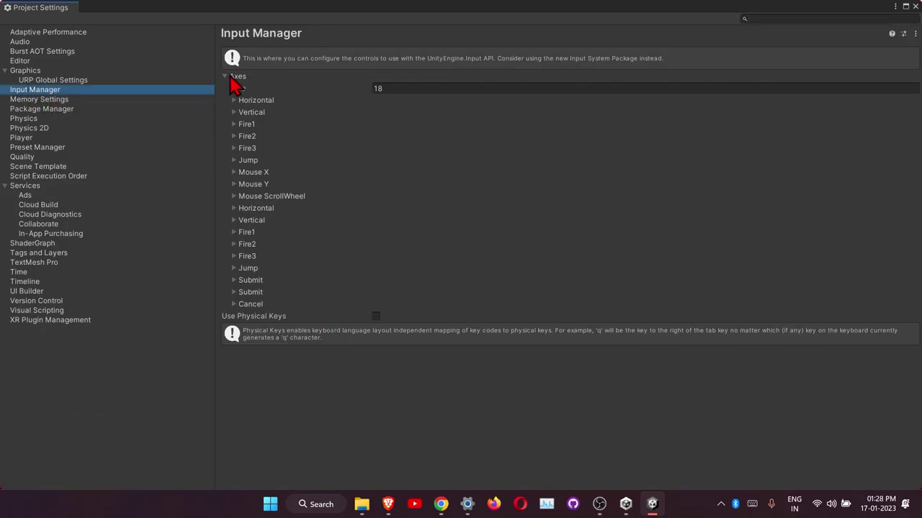
left_click(231, 78)
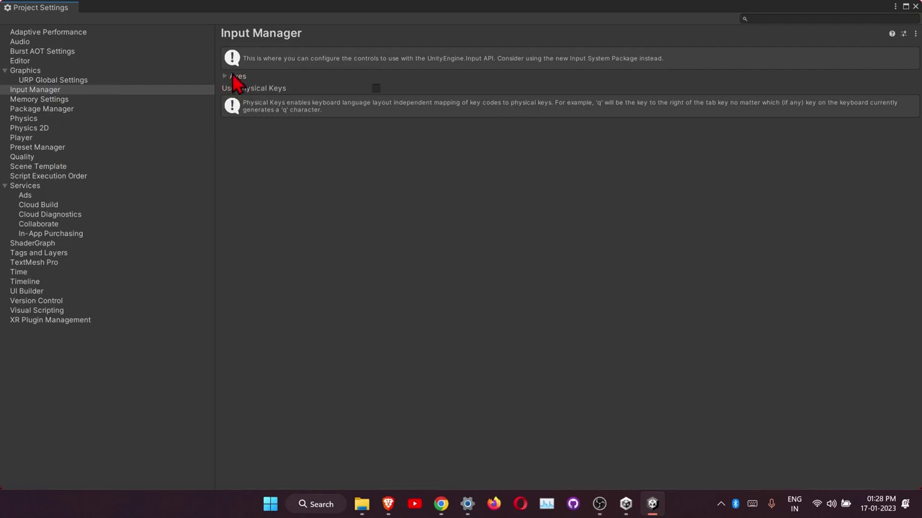
left_click(226, 77)
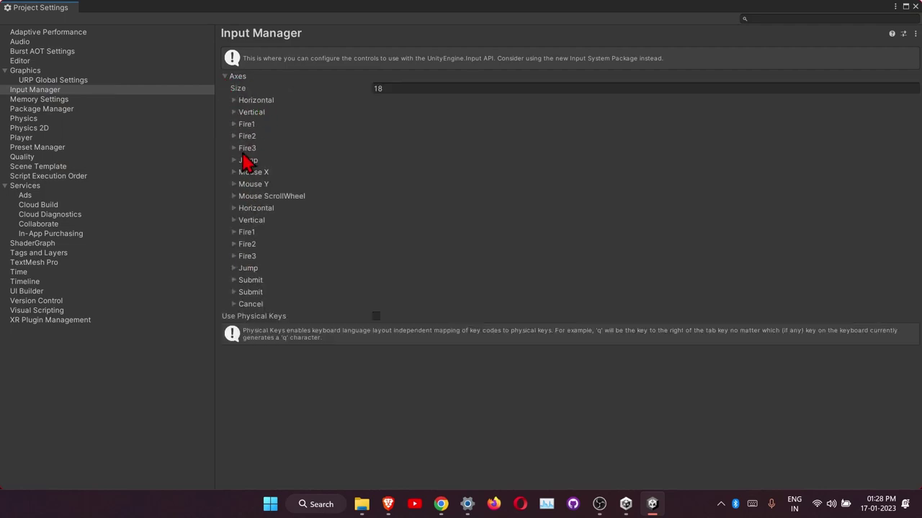
left_click(242, 116)
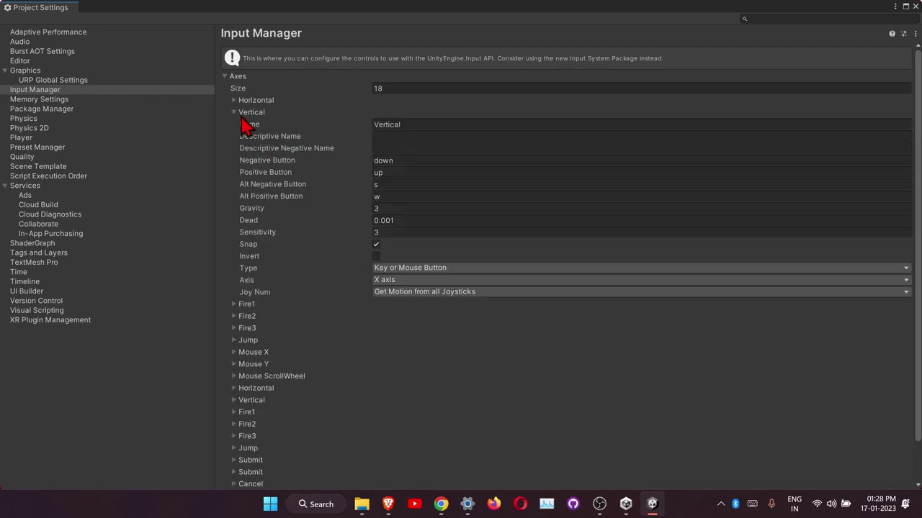
left_click(417, 122)
type("Player1")
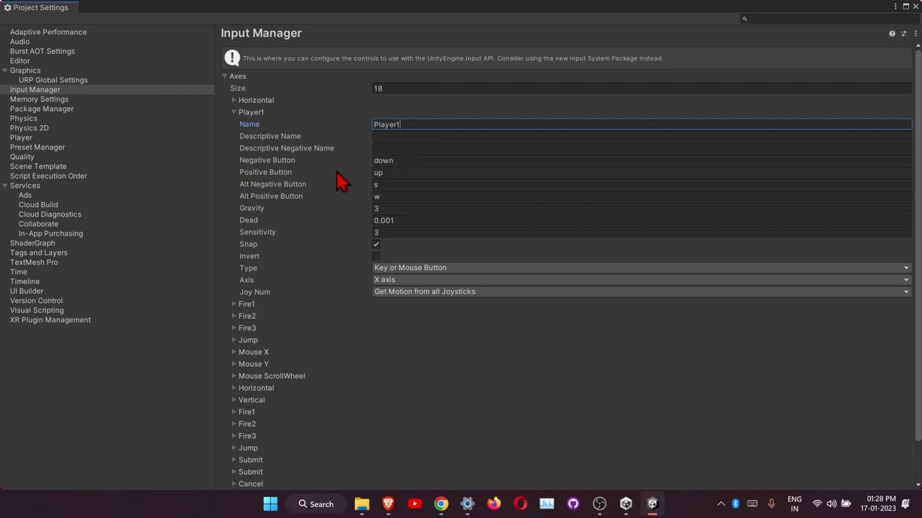
Set the Player1 axis's negative button to s and positive button to w, and clear both alternative buttons.
left_click(397, 160)
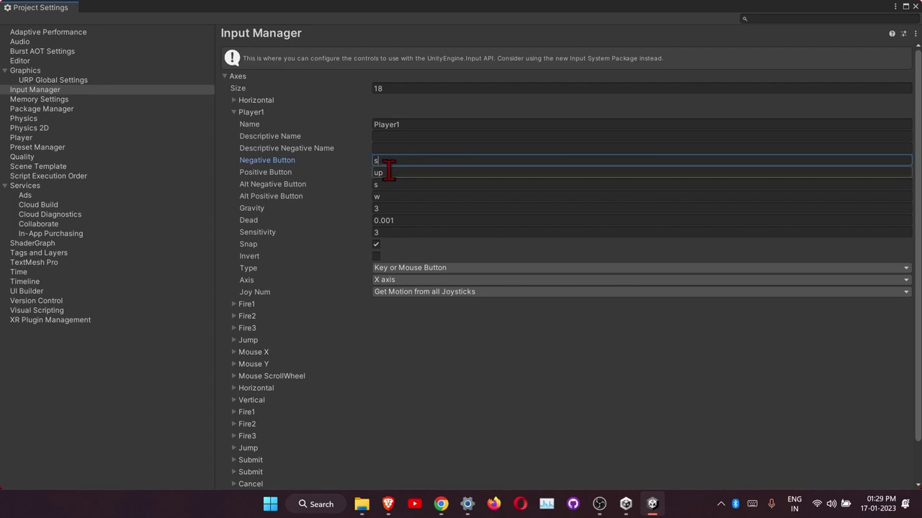
left_click(394, 173)
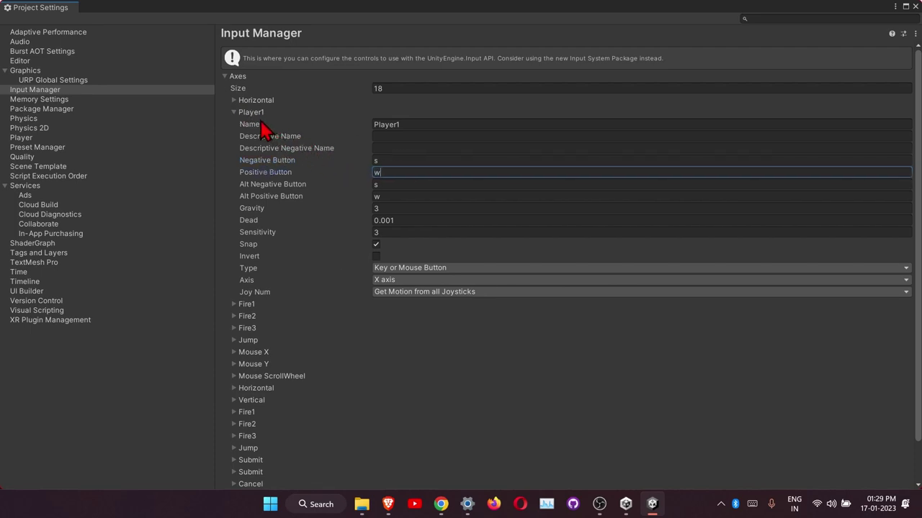
left_click(379, 185)
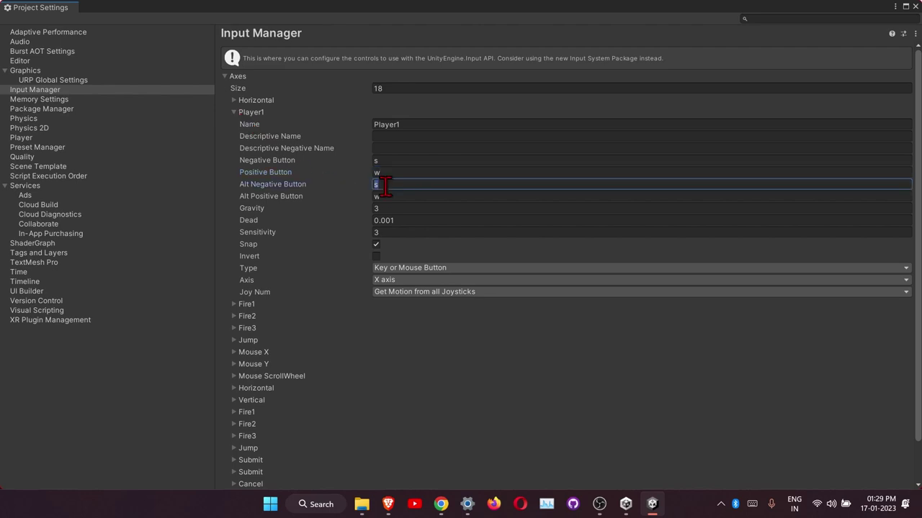
left_click(377, 196)
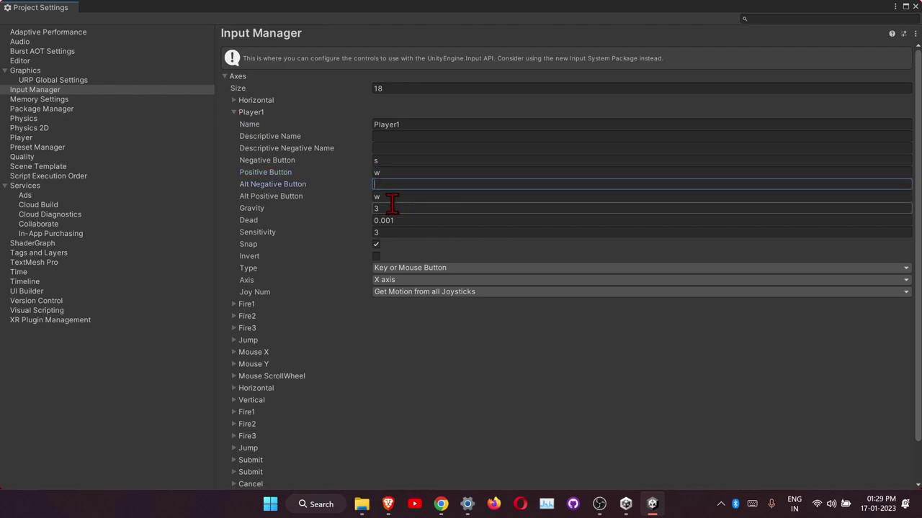
left_click(236, 113)
Copy the Player1 axis settings onto the first Fire2 axis and rename that copy Player2.
right_click(253, 120)
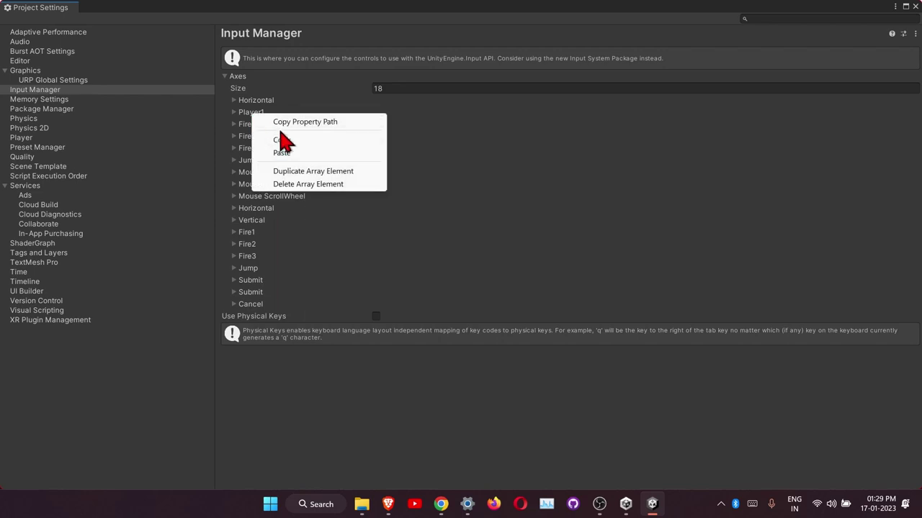
left_click(256, 139)
right_click(298, 138)
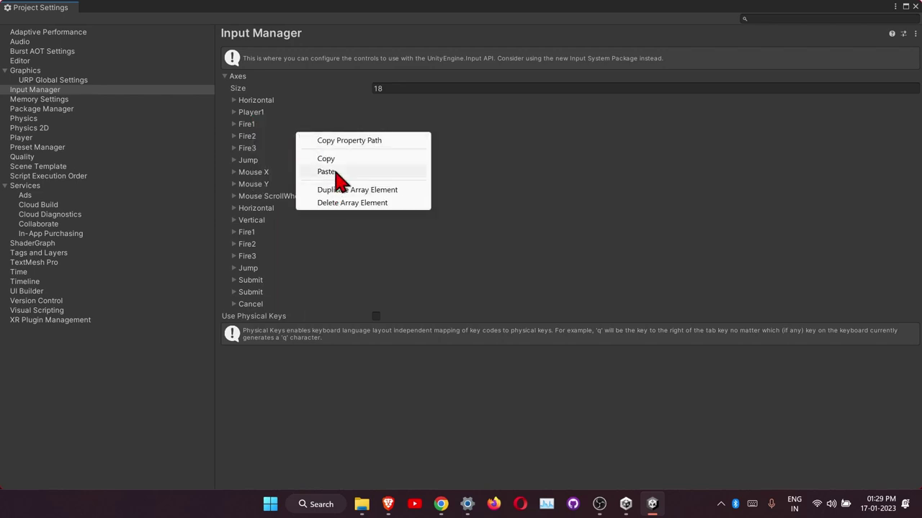
left_click(327, 173)
left_click(253, 138)
double_click(413, 148)
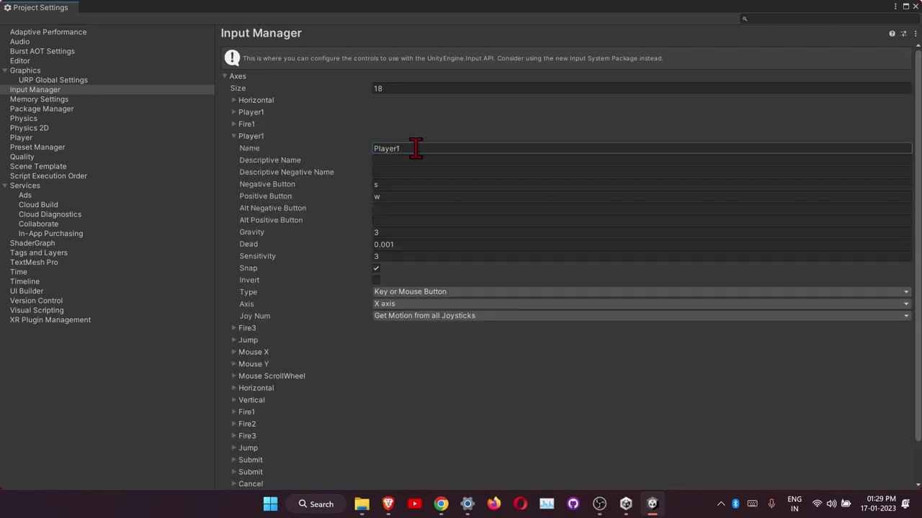
left_click(416, 148)
Set the Player2 axis's negative button to down and positive button to up, then close Project Settings.
left_click(381, 185)
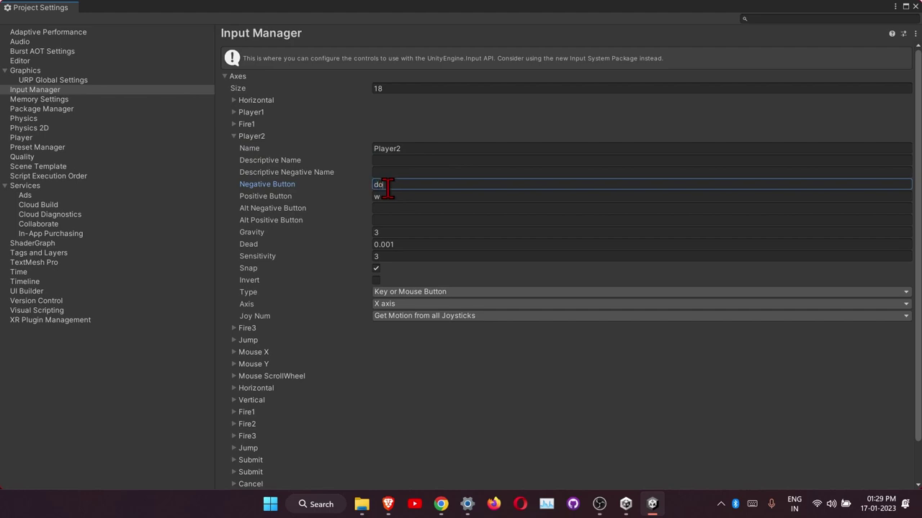
left_click(394, 197)
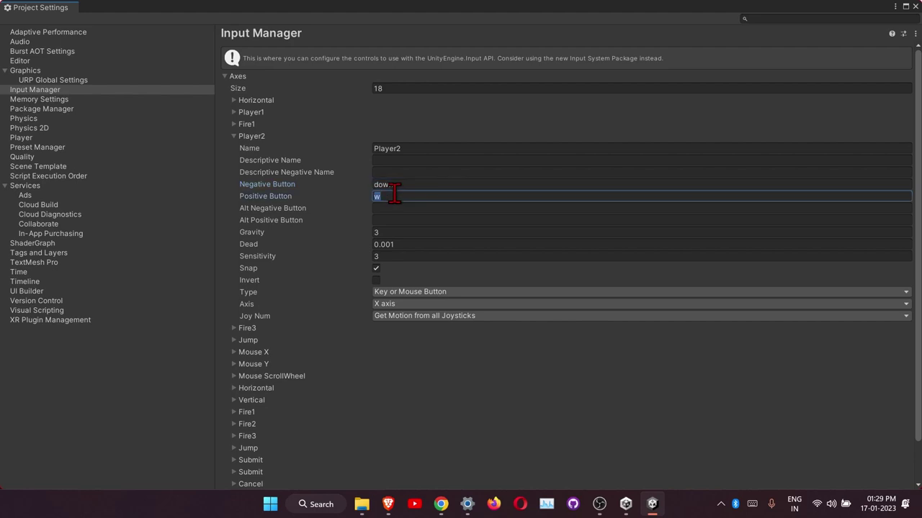
type("up")
left_click(341, 210)
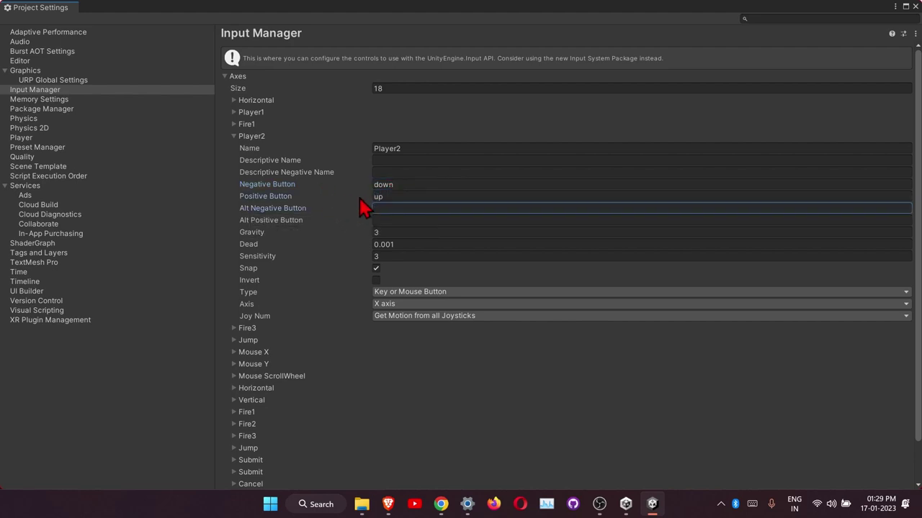
left_click(234, 137)
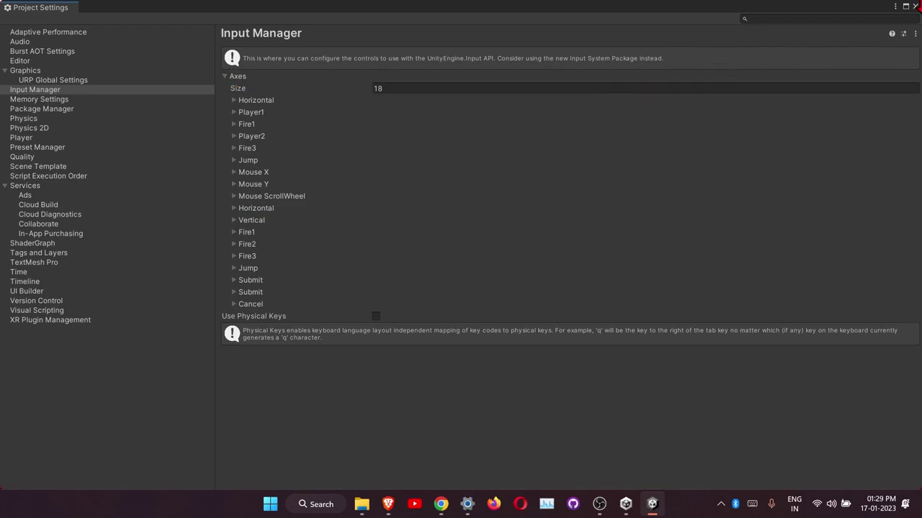
left_click(915, 7)
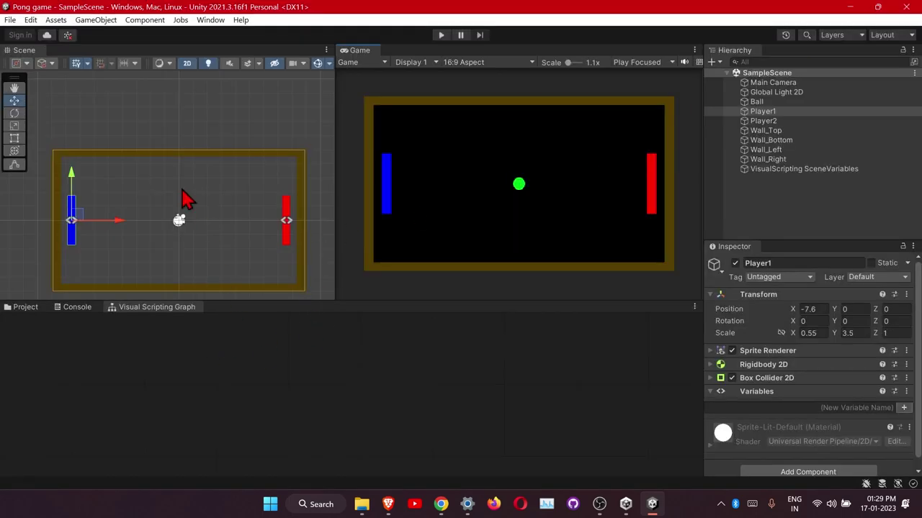
Reopen the Input Manager in Project Settings to review the list of input axes.
left_click(30, 20)
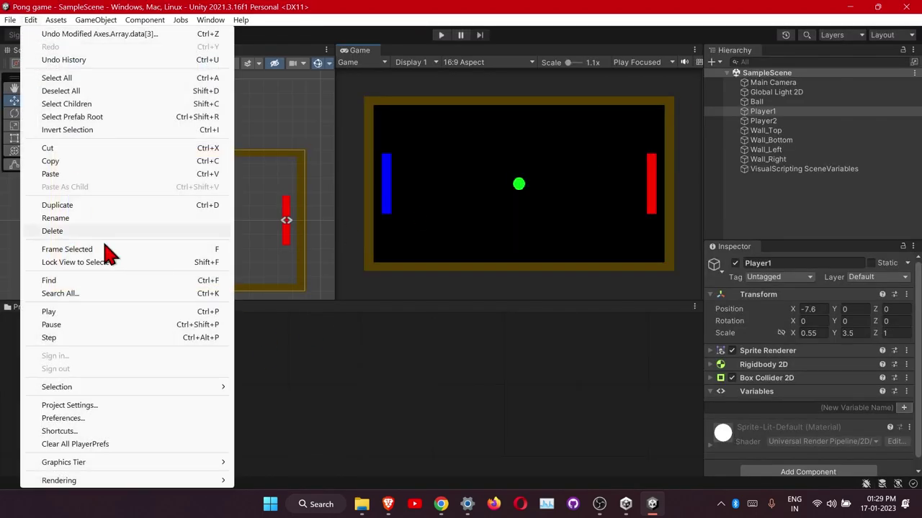
left_click(66, 406)
left_click(28, 92)
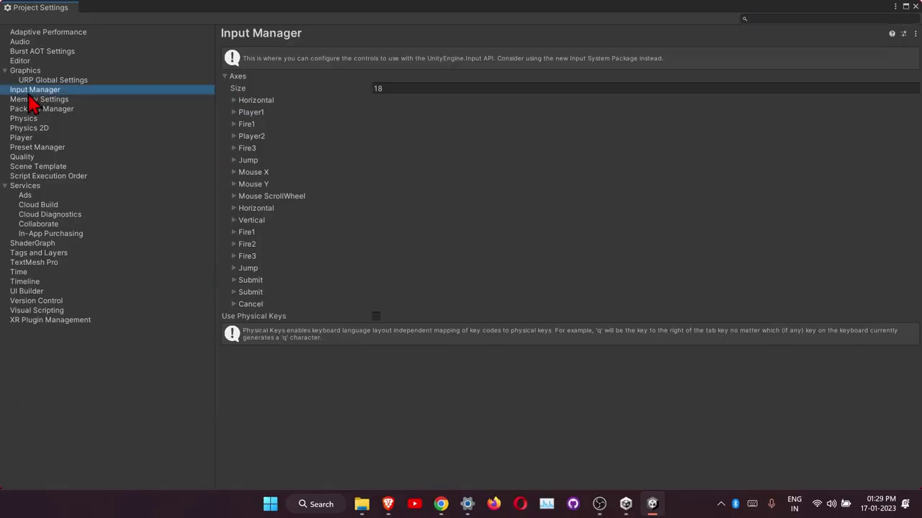
left_click(228, 76)
left_click(227, 77)
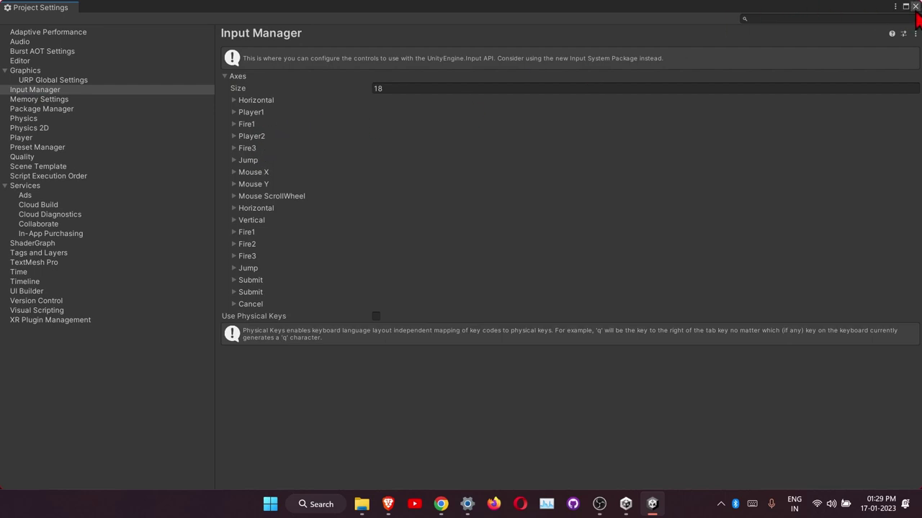
left_click(915, 7)
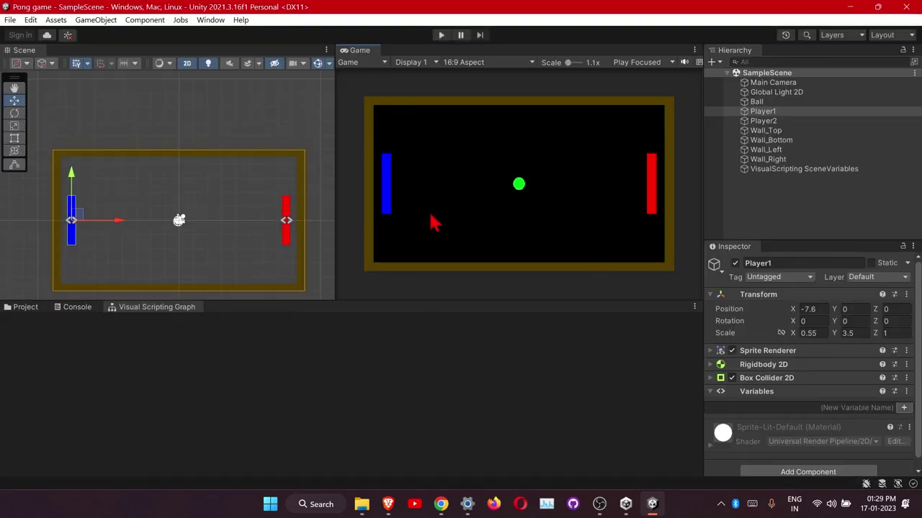
Add a Script Machine component to the Player1 object.
left_click(766, 114)
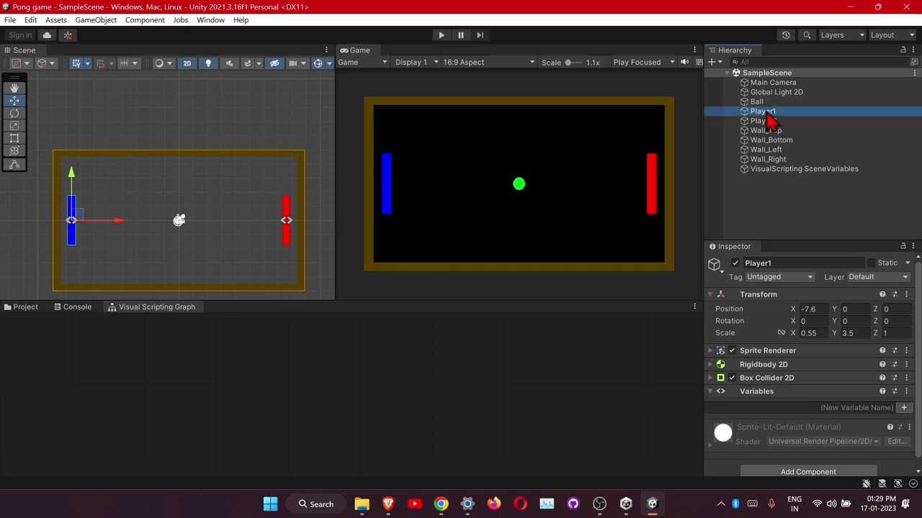
left_click(788, 465)
left_click(795, 334)
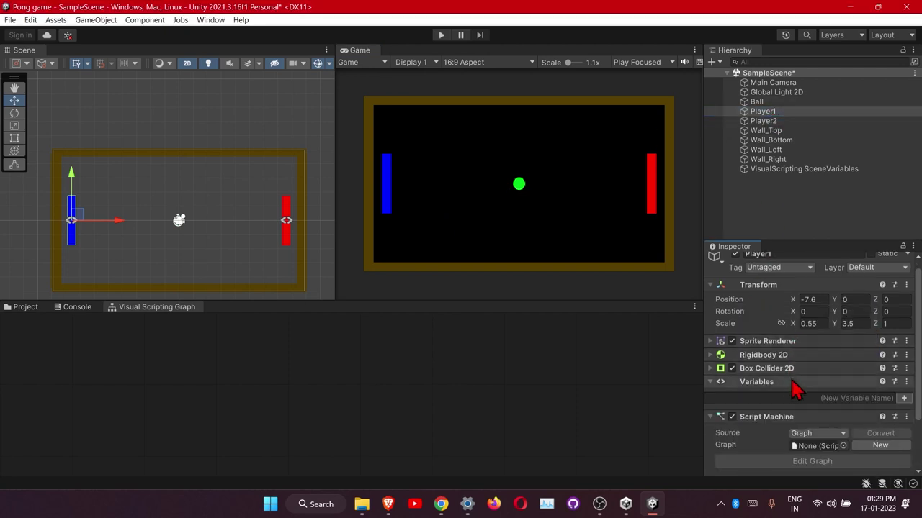
Create a new graph for Player1's Script Machine and save it as Player1 in the Scripts folder.
left_click(881, 447)
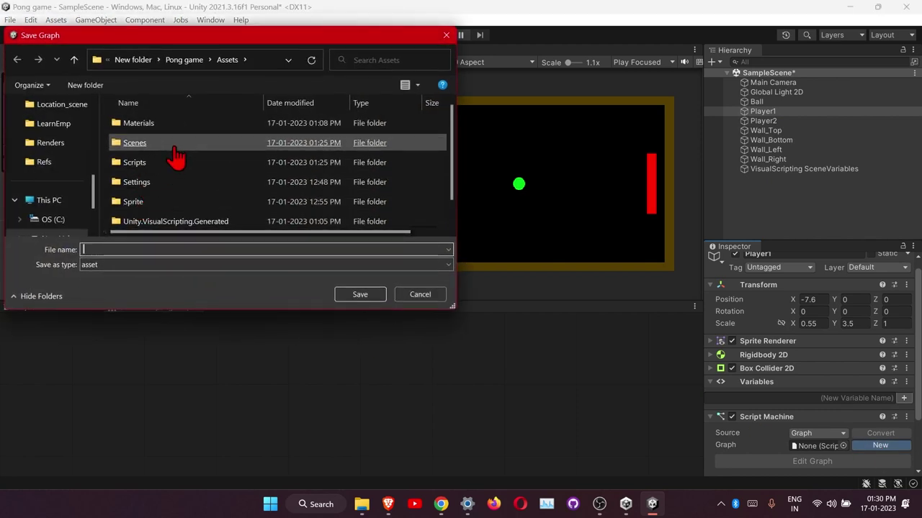
double_click(180, 163)
left_click(124, 249)
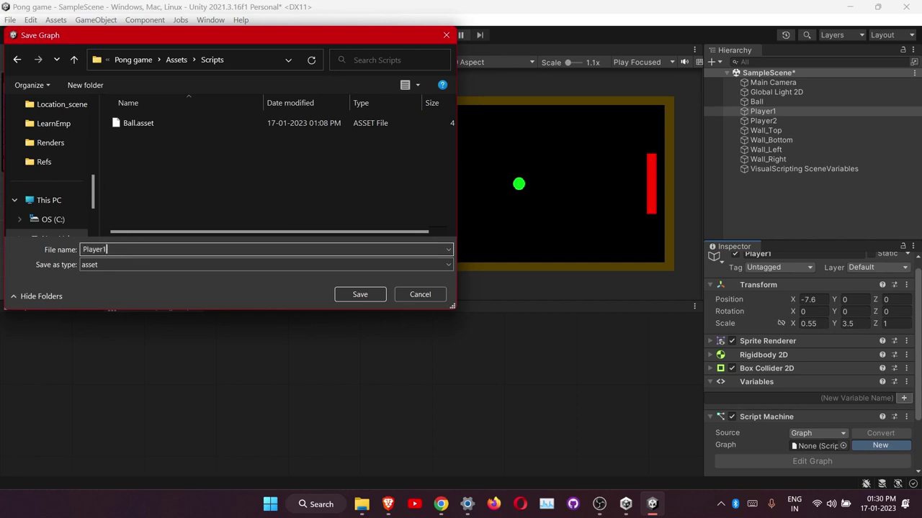
type("Player1")
left_click(347, 295)
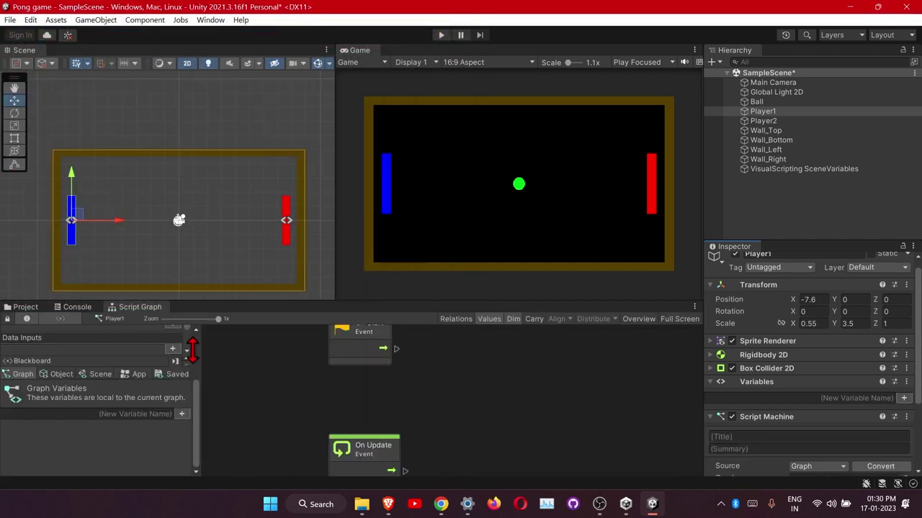
Delete the On Start event node from the Player1 graph.
right_click(315, 401)
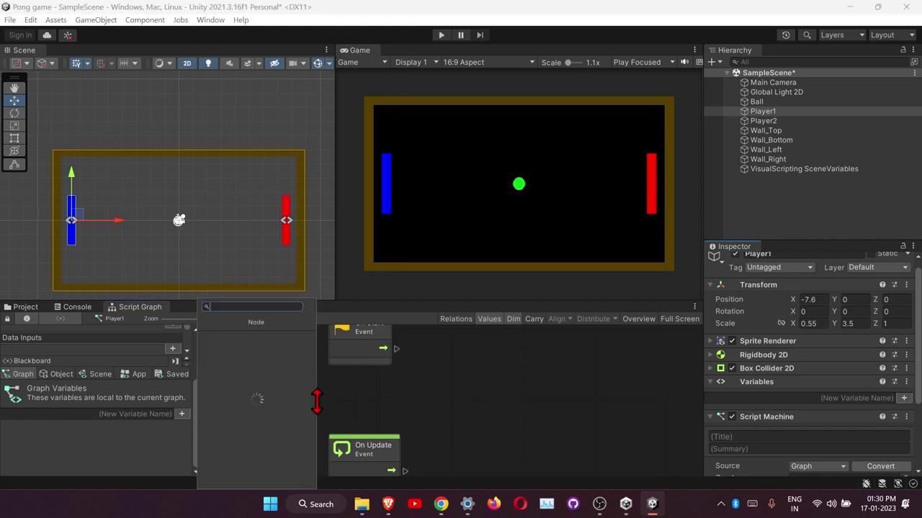
left_click(388, 394)
middle_click_drag(401, 391, 326, 416)
middle_click_drag(400, 442, 396, 411)
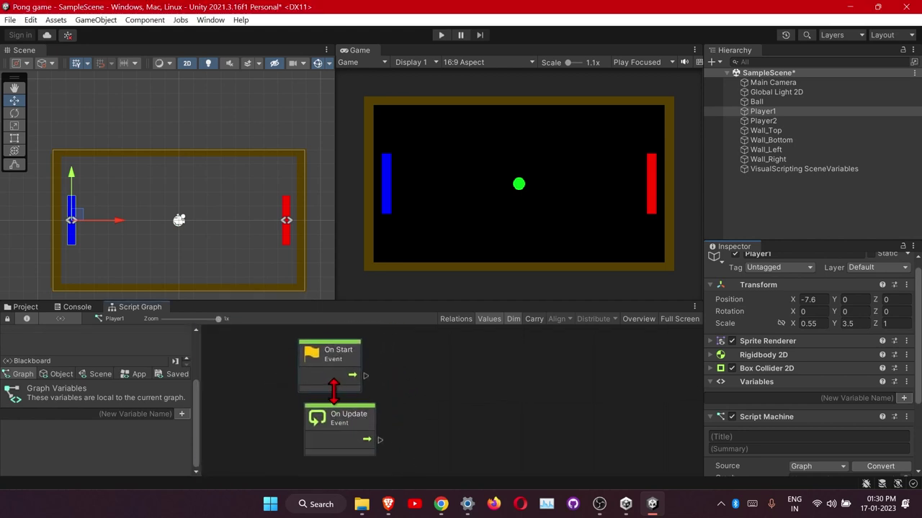
mouse_move(333, 380)
left_mouse_down()
mouse_move(331, 356)
mouse_move(331, 391)
mouse_move(325, 387)
mouse_move(345, 432)
mouse_move(380, 437)
mouse_move(332, 409)
mouse_move(343, 386)
left_mouse_up()
key("Delete")
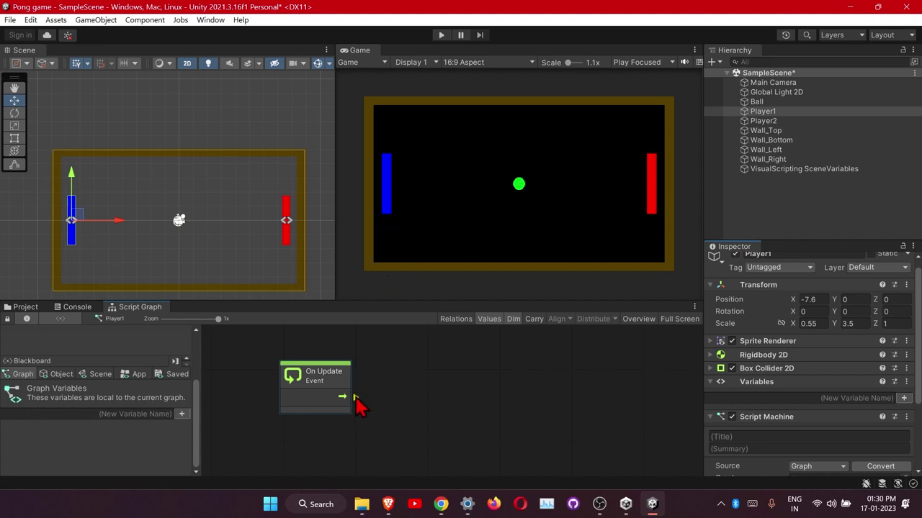
Add a Rigidbody 2D Set Velocity node connected to the On Update event's output.
left_click_drag(355, 397, 477, 381)
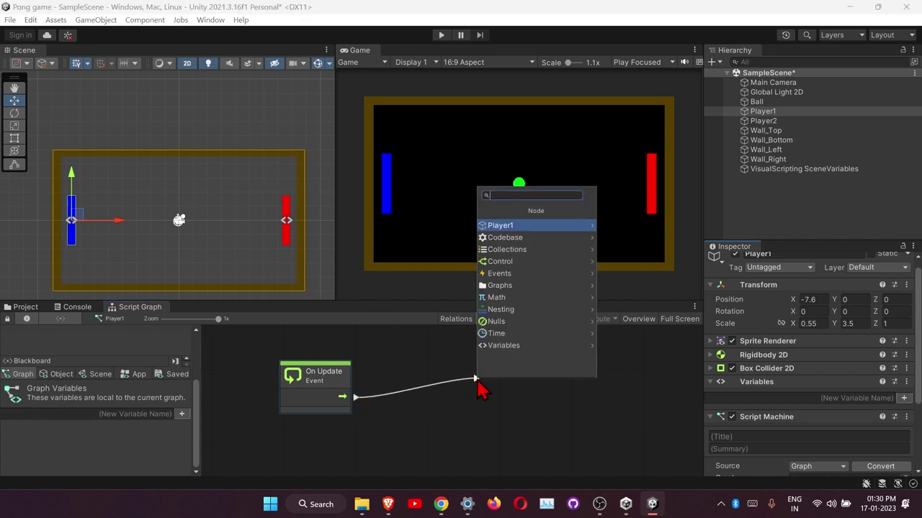
type("set")
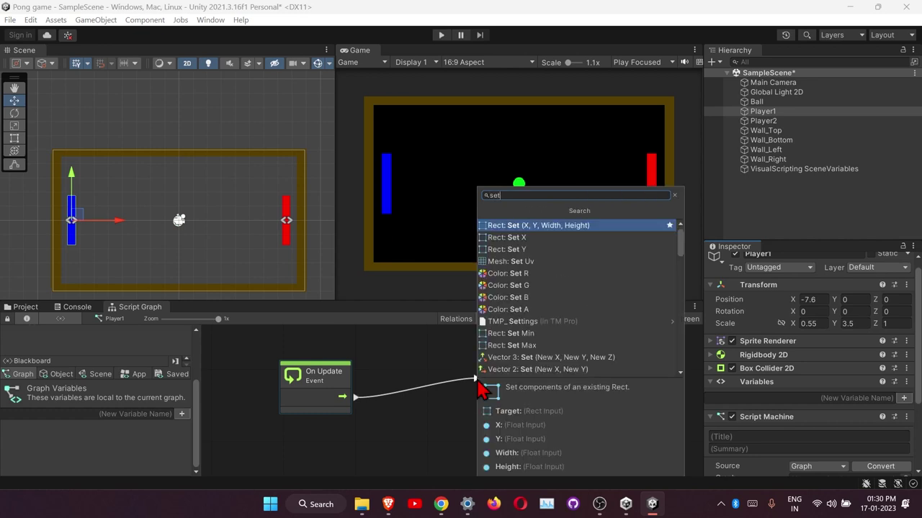
type(" velo")
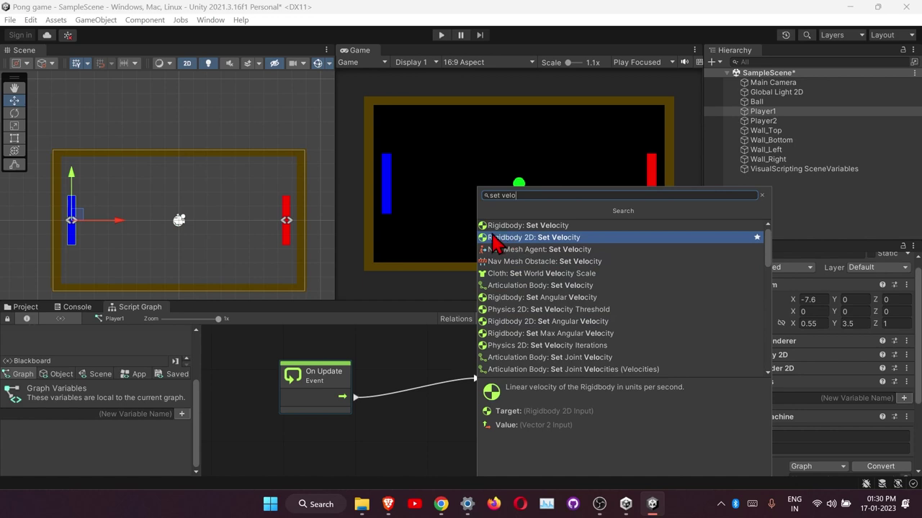
left_click(566, 238)
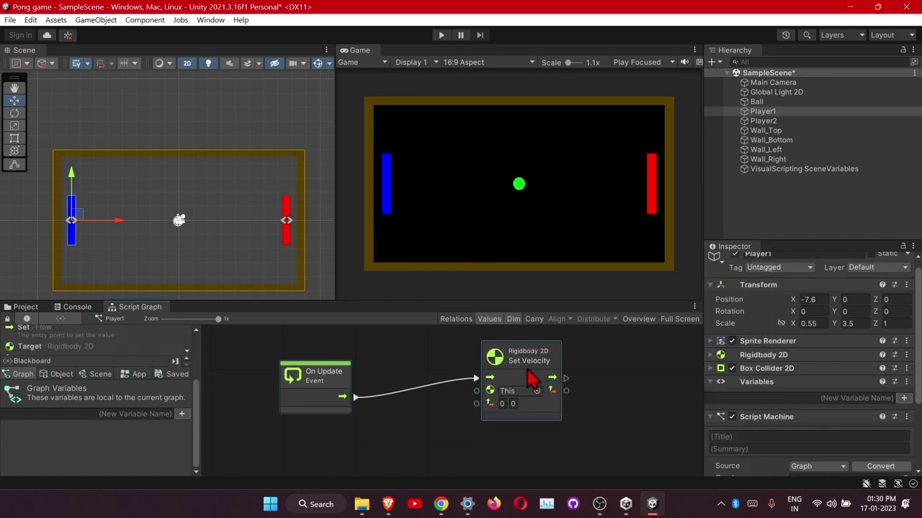
Add a Vector 2 Create node connected to the velocity value input of the Set Velocity node.
left_click_drag(541, 367, 559, 361)
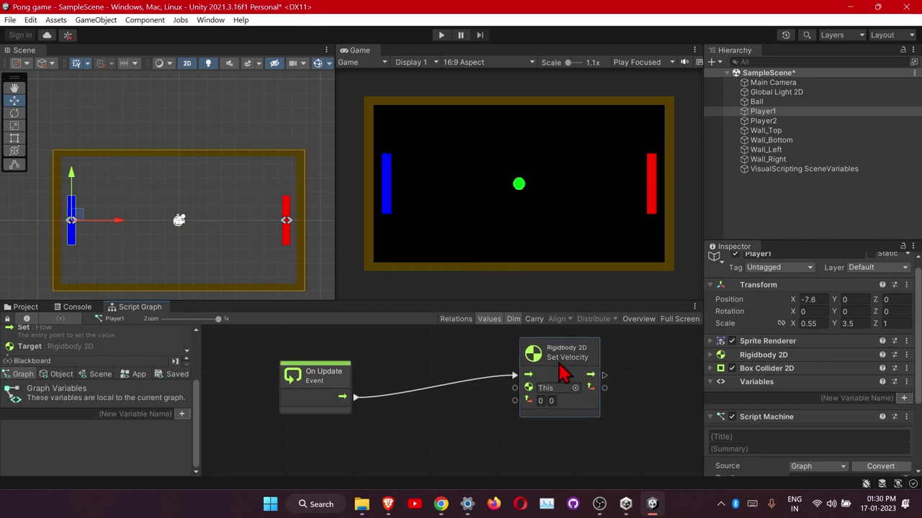
left_click_drag(518, 400, 479, 435)
left_click(502, 298)
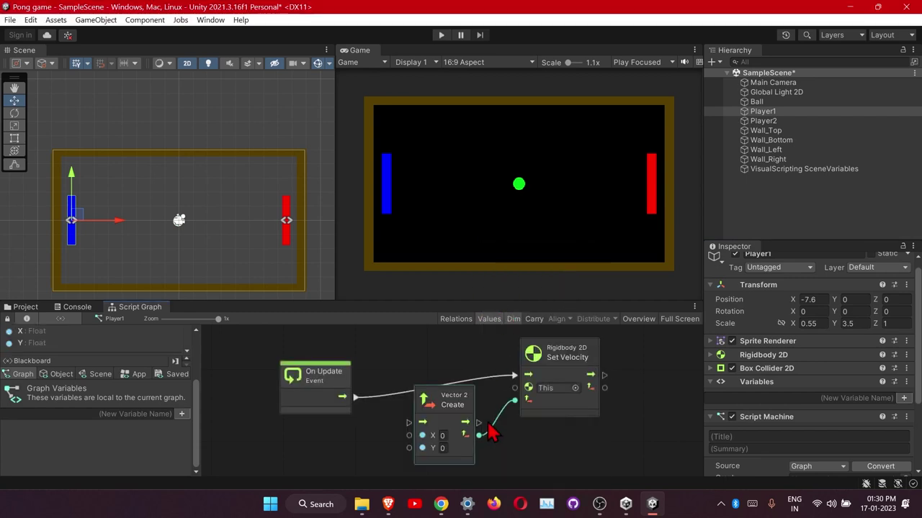
left_click_drag(504, 378, 517, 399)
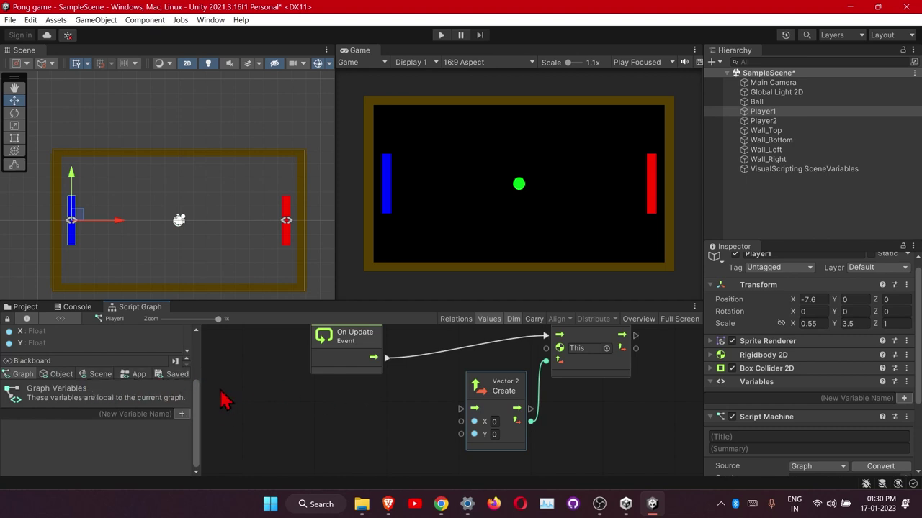
Recreate the Player_Speed scene variable as a Float with the value 2.
left_click(101, 374)
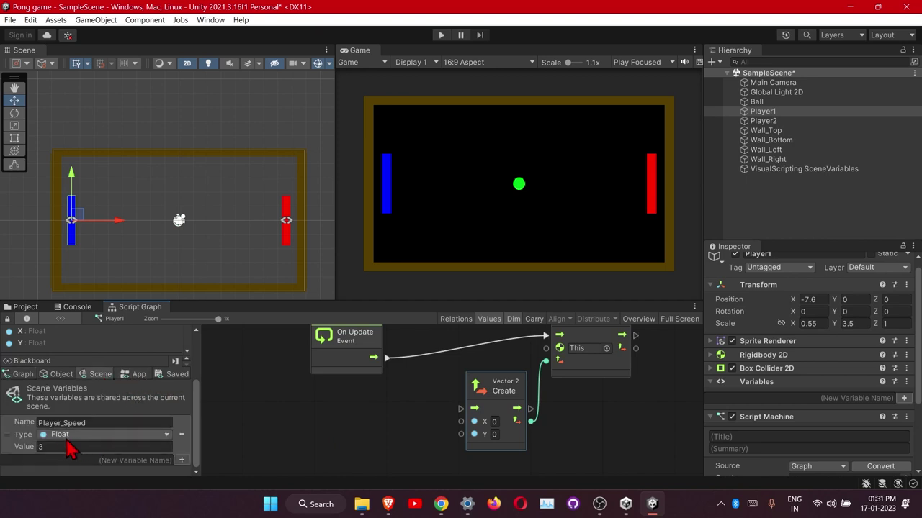
left_click(183, 435)
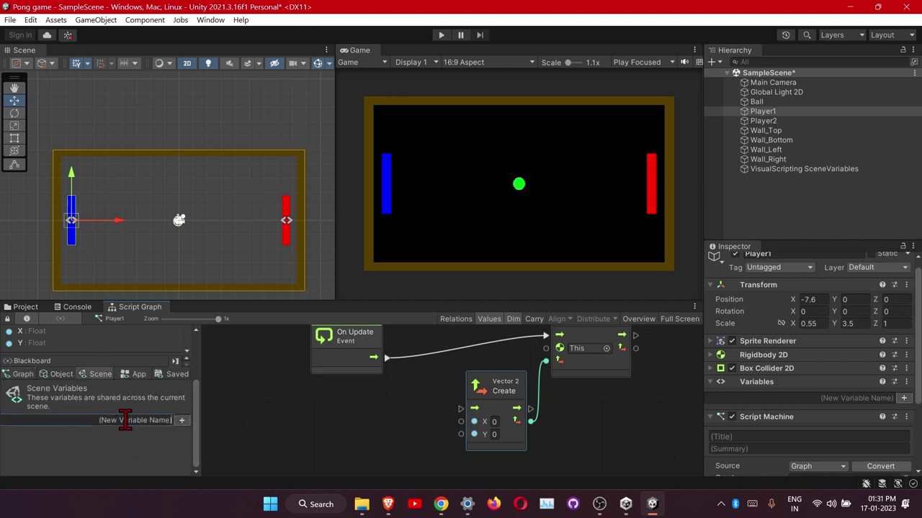
type("Player_Speed")
left_click(182, 421)
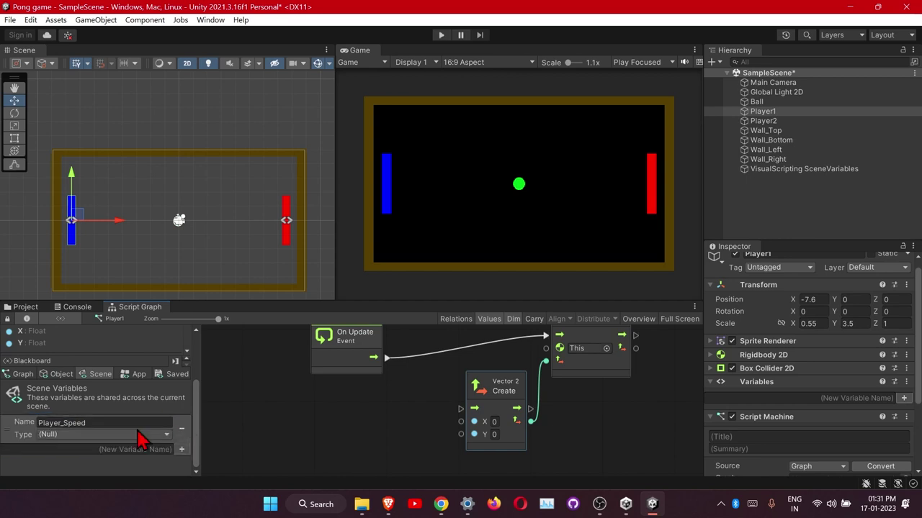
left_click(155, 435)
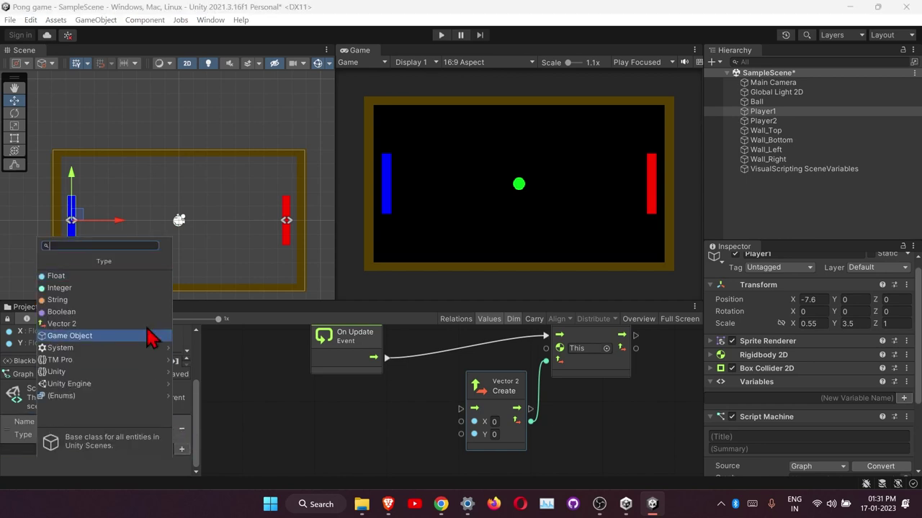
left_click(120, 277)
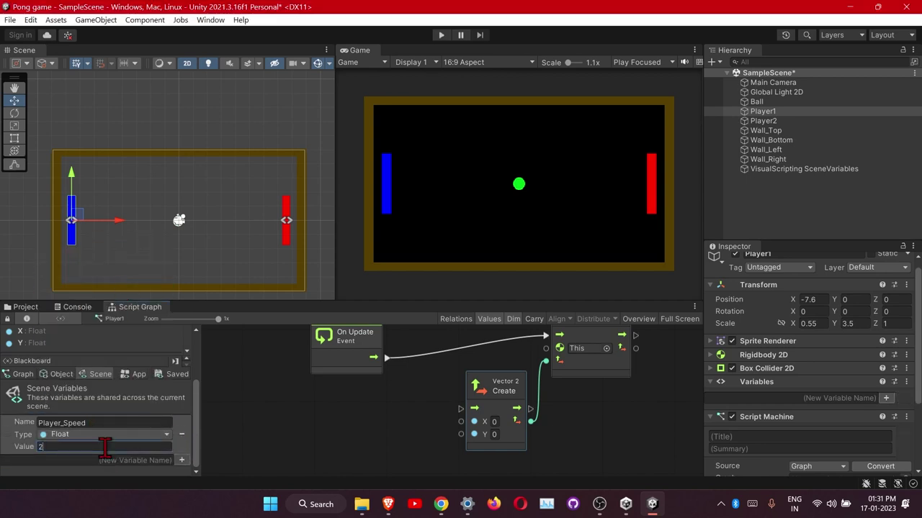
left_click(201, 447)
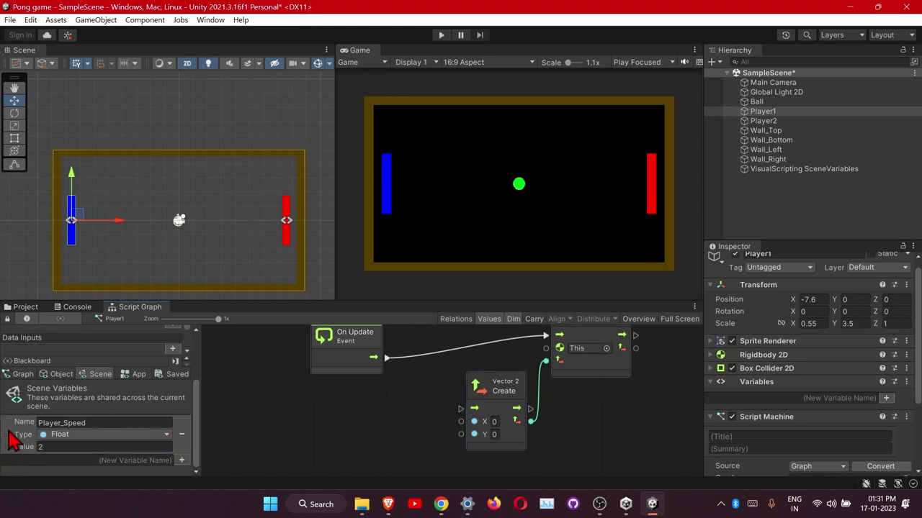
Add a Get Variable node for the Player_Speed scene variable to the Player1 graph.
left_click_drag(40, 447, 252, 431)
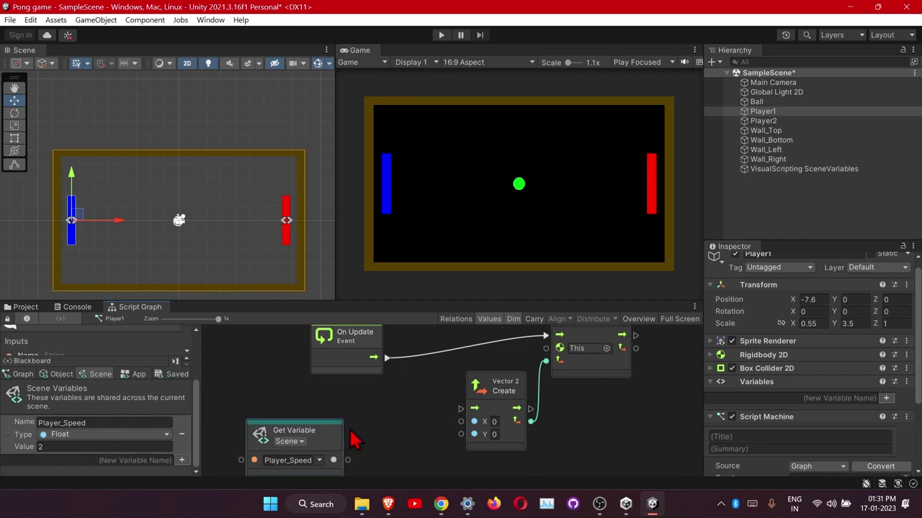
left_click_drag(331, 448, 323, 436)
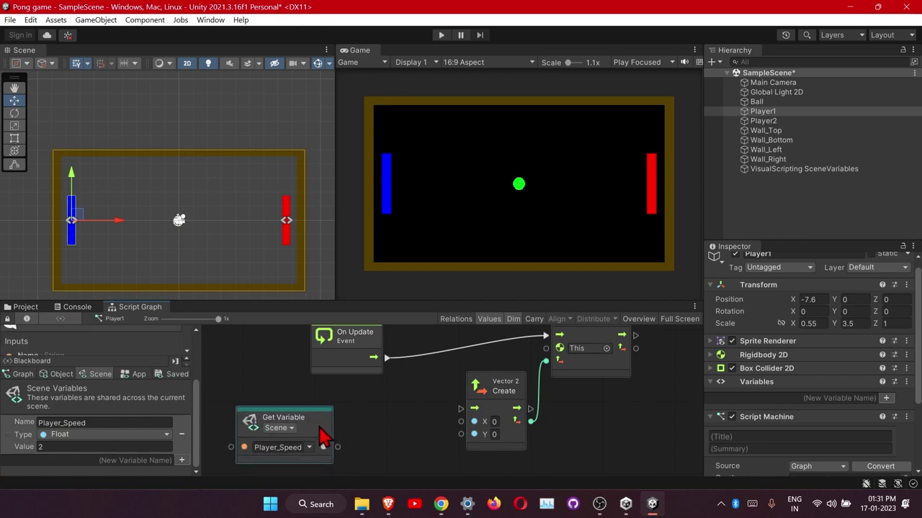
left_click(27, 376)
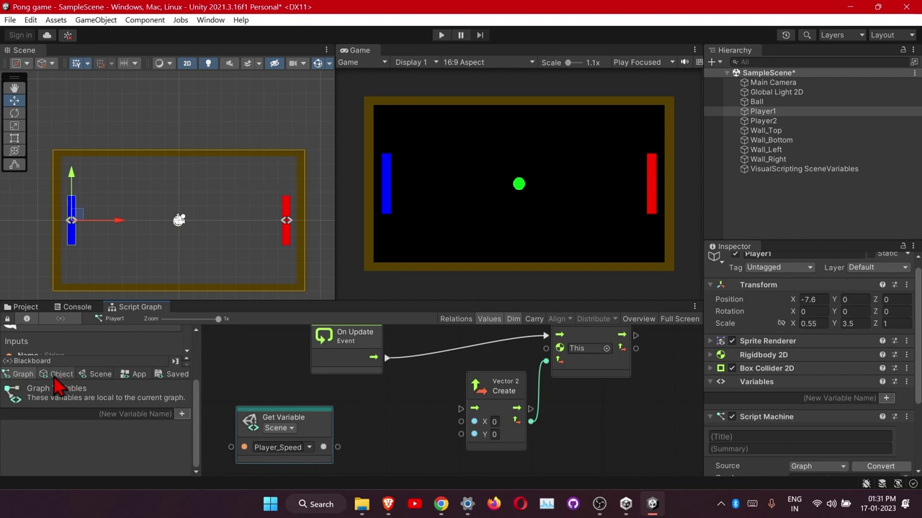
left_click(100, 375)
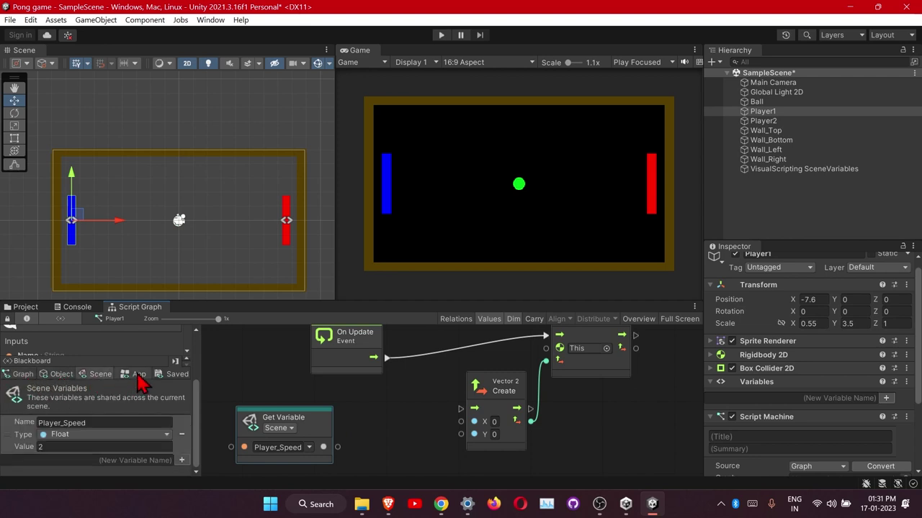
left_click(139, 374)
left_click(174, 374)
left_click(100, 374)
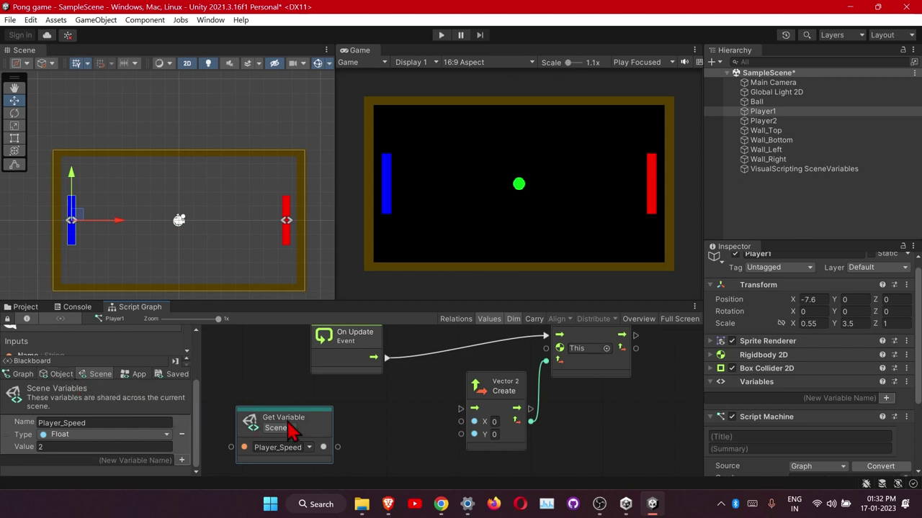
Add an Input Get Axis Raw node above the Player_Speed Get Variable node.
left_click_drag(294, 426, 284, 440)
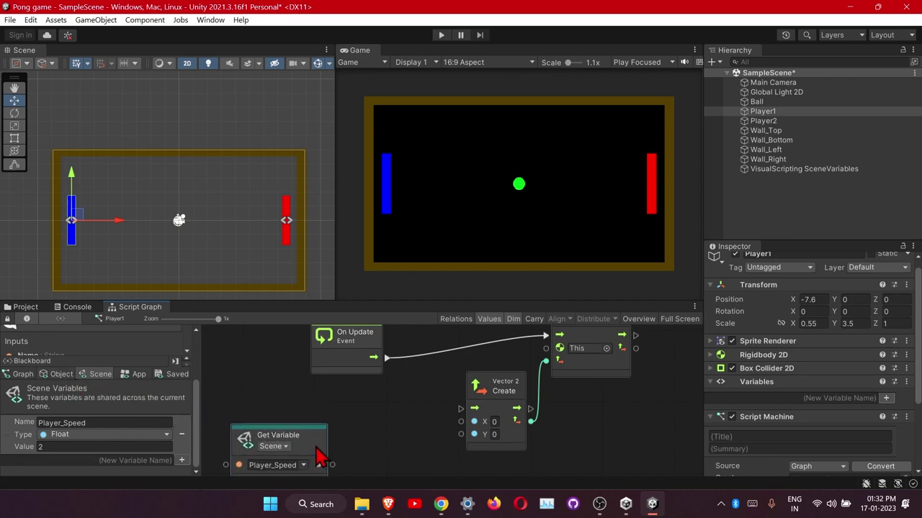
middle_click_drag(314, 448, 347, 400)
mouse_move(347, 401)
left_mouse_down()
mouse_move(349, 430)
mouse_move(344, 419)
left_mouse_up()
middle_click_drag(395, 404, 397, 419)
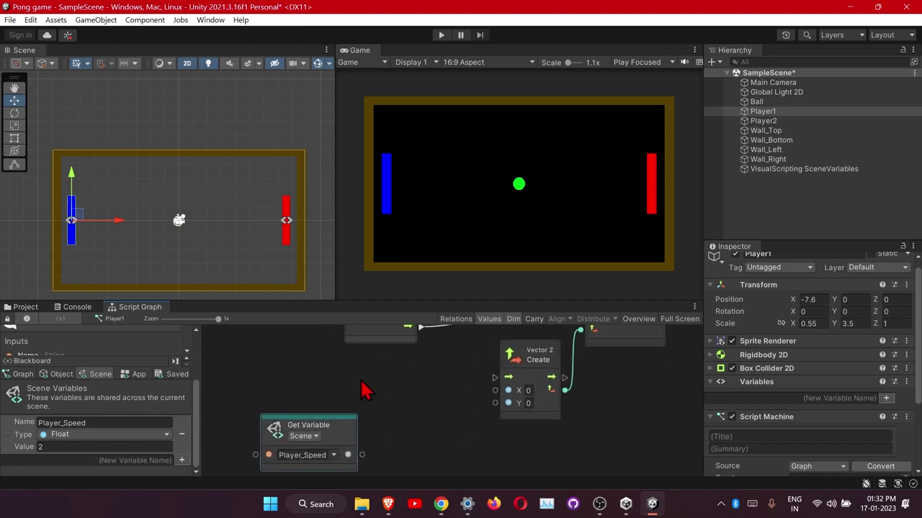
right_click(363, 391)
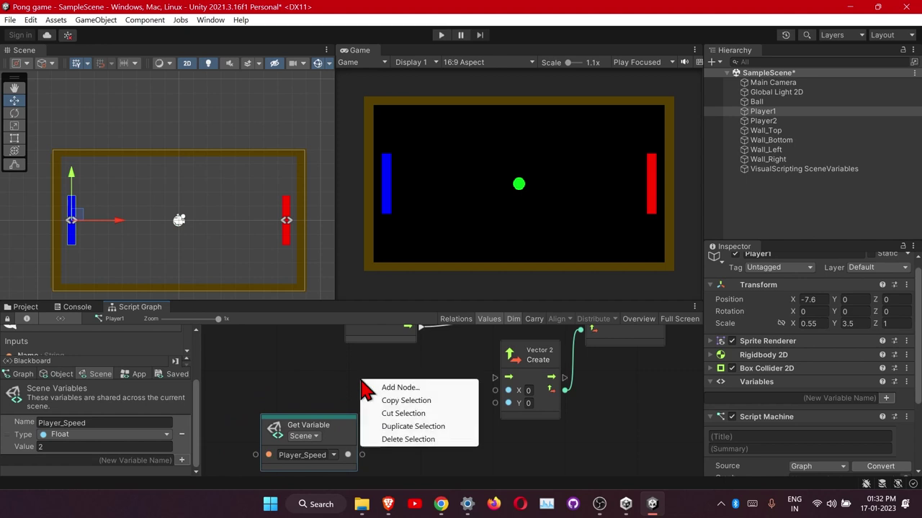
left_click(391, 401)
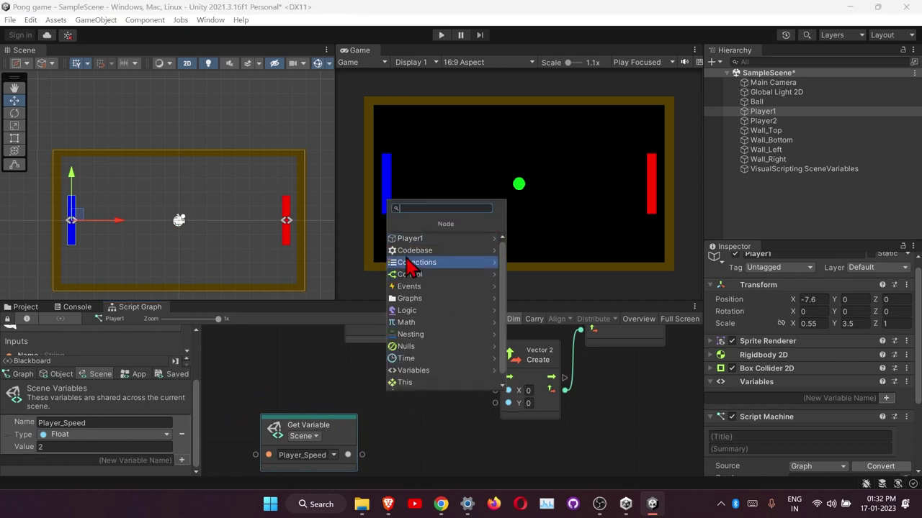
type("get")
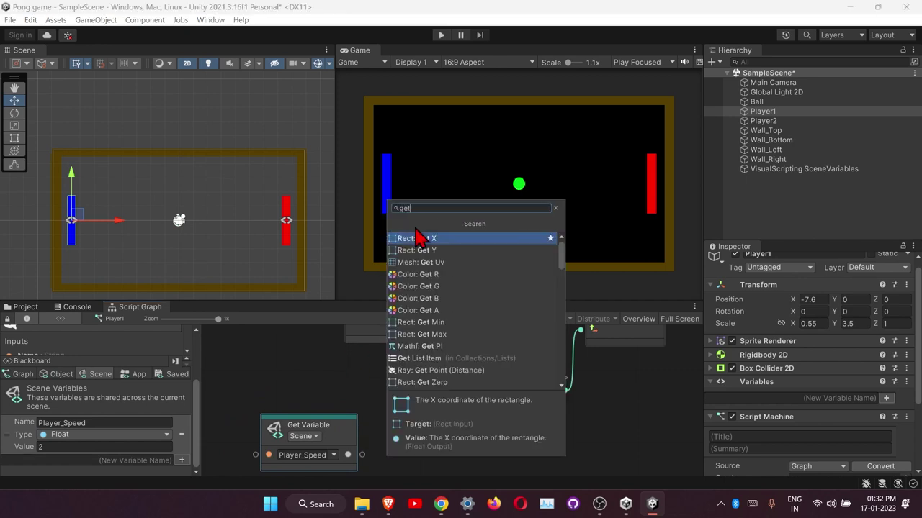
type(" axis")
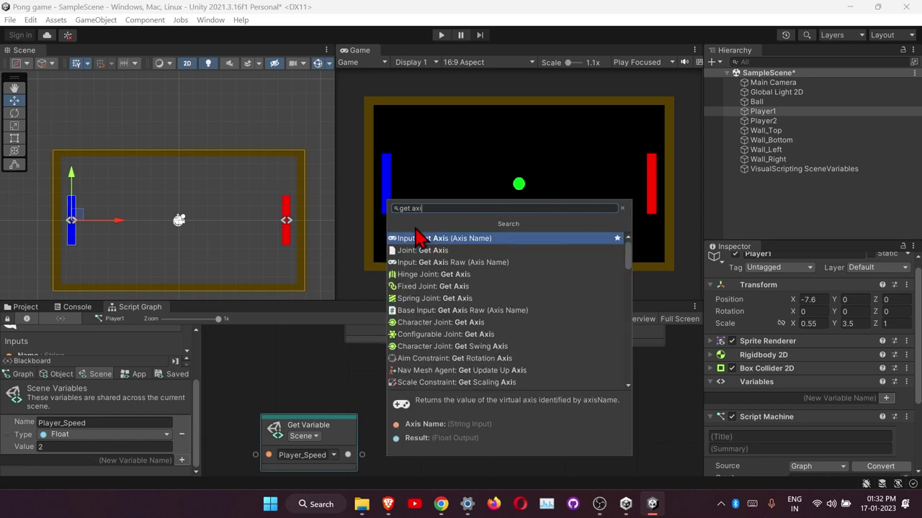
left_click(430, 272)
left_click_drag(407, 428, 323, 396)
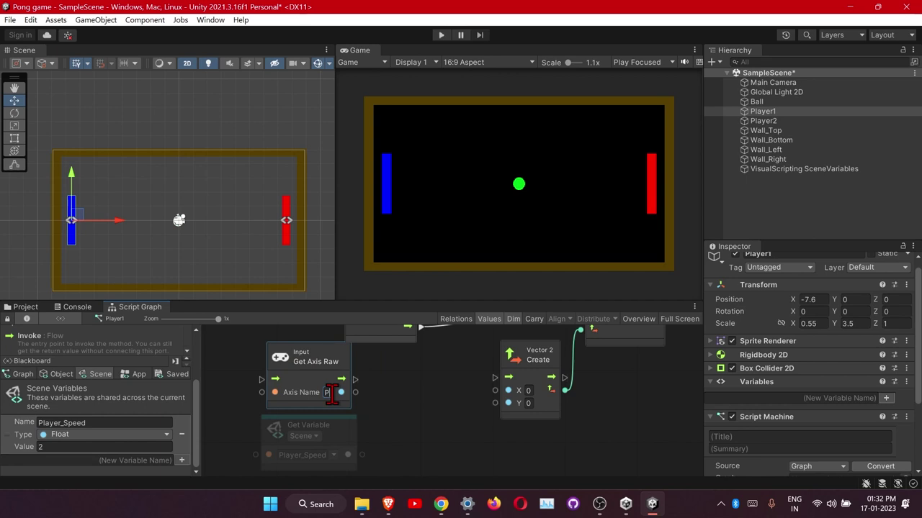
Set the Get Axis Raw node's axis name to Player1 and line the node up above the Player_Speed node.
left_click(331, 392)
type("Player1")
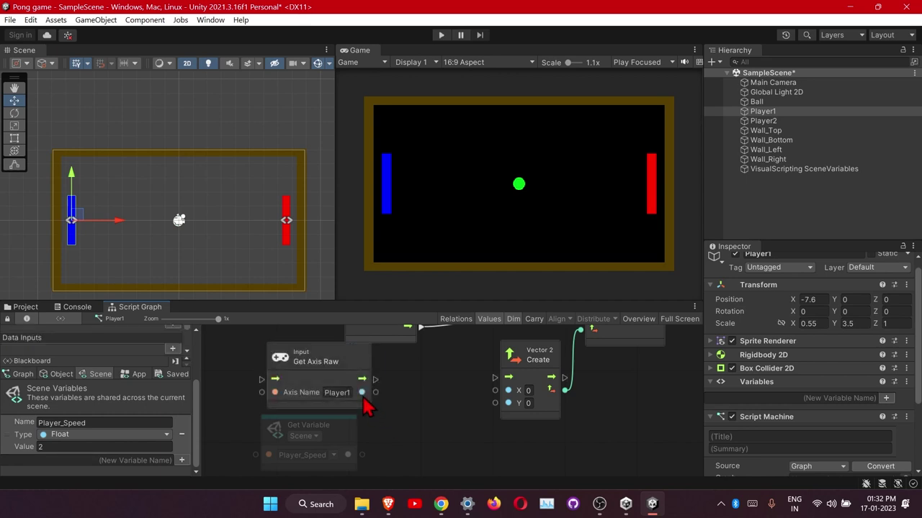
mouse_move(338, 372)
left_mouse_down()
mouse_move(309, 381)
mouse_move(329, 381)
left_mouse_up()
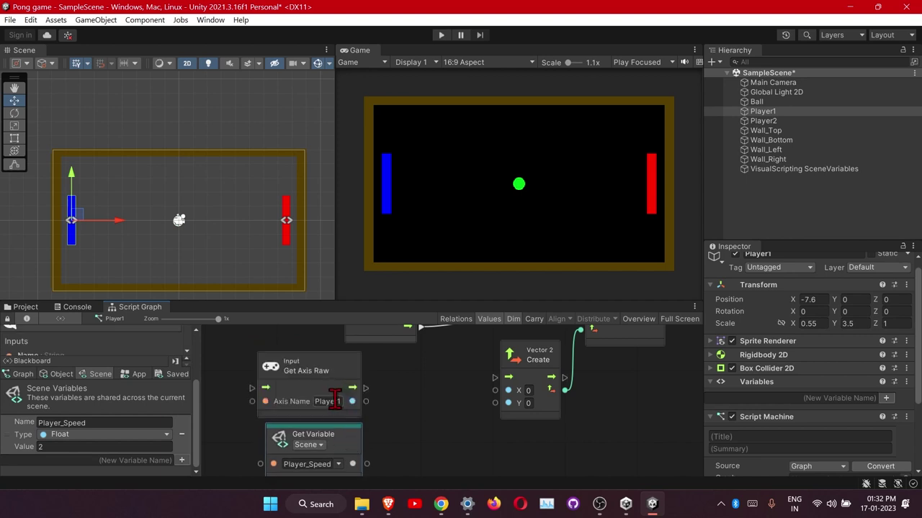
left_click_drag(350, 425, 349, 417)
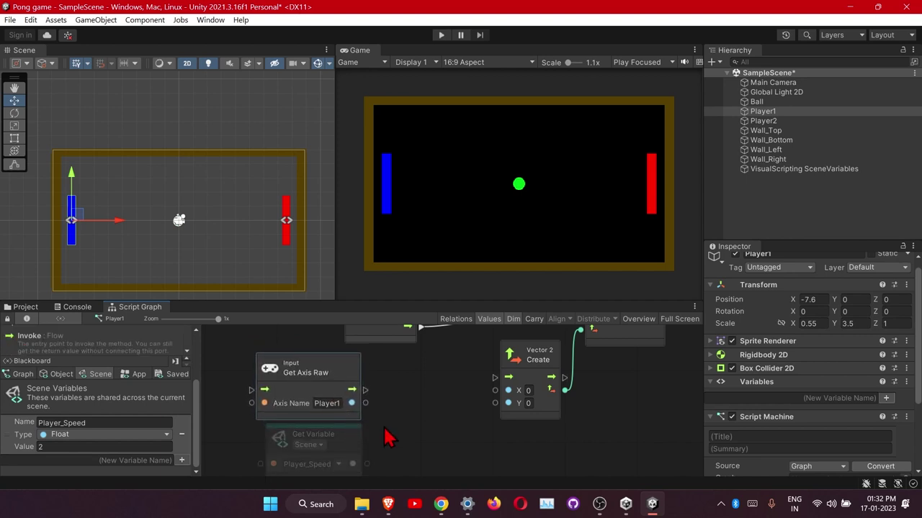
Add a generic Multiply node between the input nodes and the Vector 2 Create node.
right_click(418, 415)
left_click(443, 423)
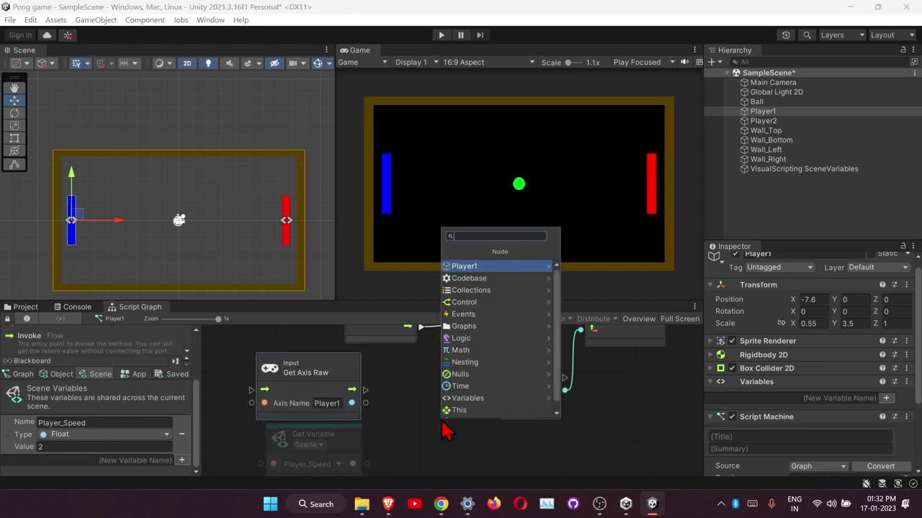
type("multi")
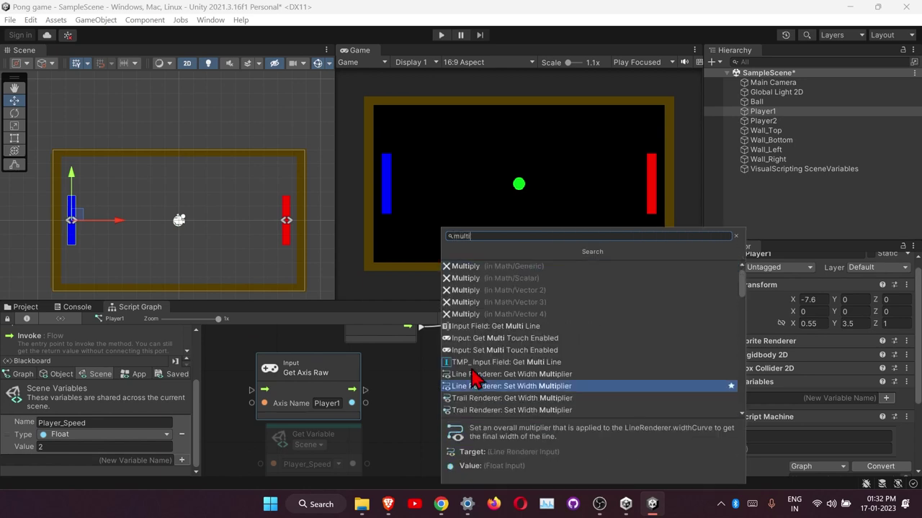
left_click(461, 278)
left_click_drag(452, 436, 444, 405)
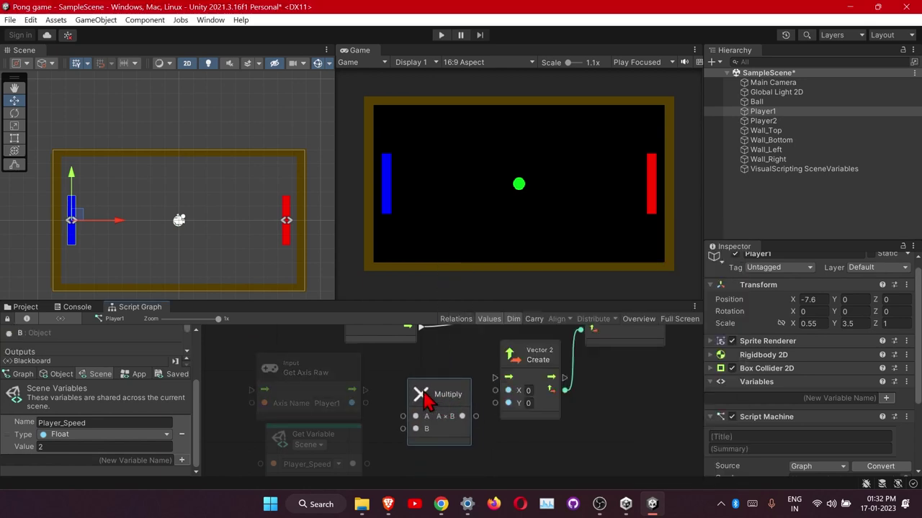
Multiply the Get Axis Raw result by Player_Speed and feed the product into the Vector 2 Create node's Y input.
left_click_drag(352, 403, 404, 424)
left_click_drag(352, 464, 416, 429)
left_click_drag(481, 423, 508, 403)
mouse_move(551, 427)
middle_mouse_down()
mouse_move(532, 416)
mouse_move(545, 418)
middle_mouse_up()
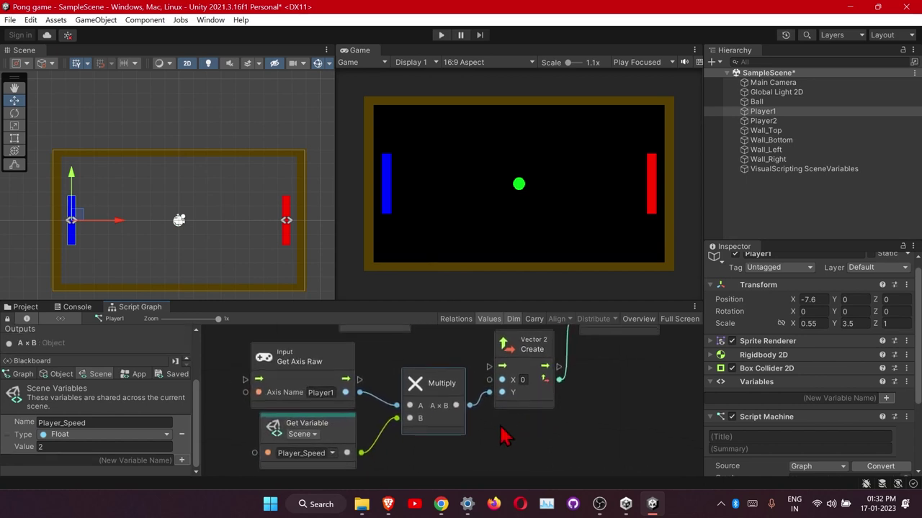
Run the game and test moving the blue Player1 paddle up and down.
middle_click_drag(439, 369, 425, 412)
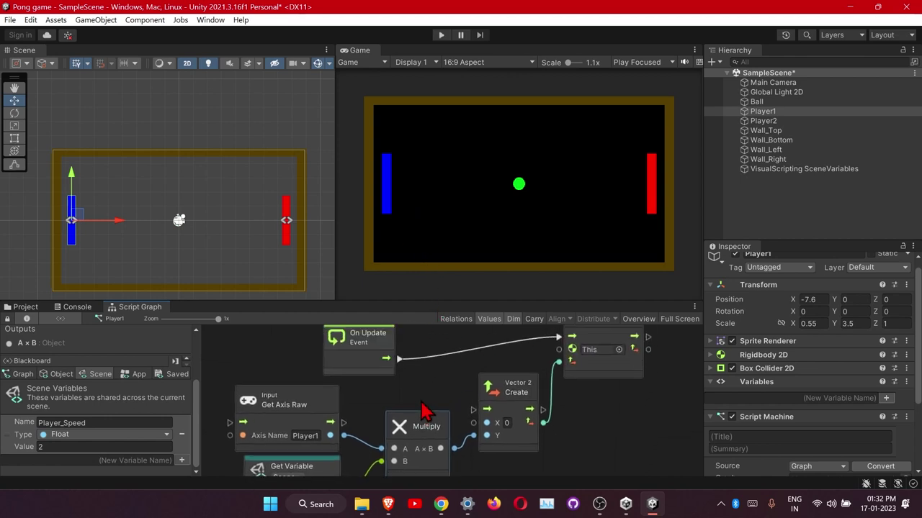
scroll(425, 414, "down", 2)
scroll(425, 414, "down", 2, "ctrl")
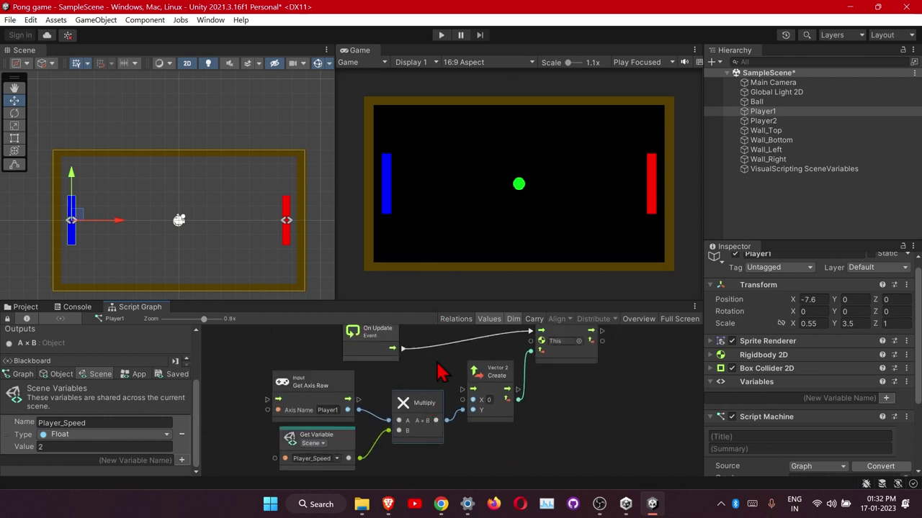
middle_click_drag(444, 372, 448, 391)
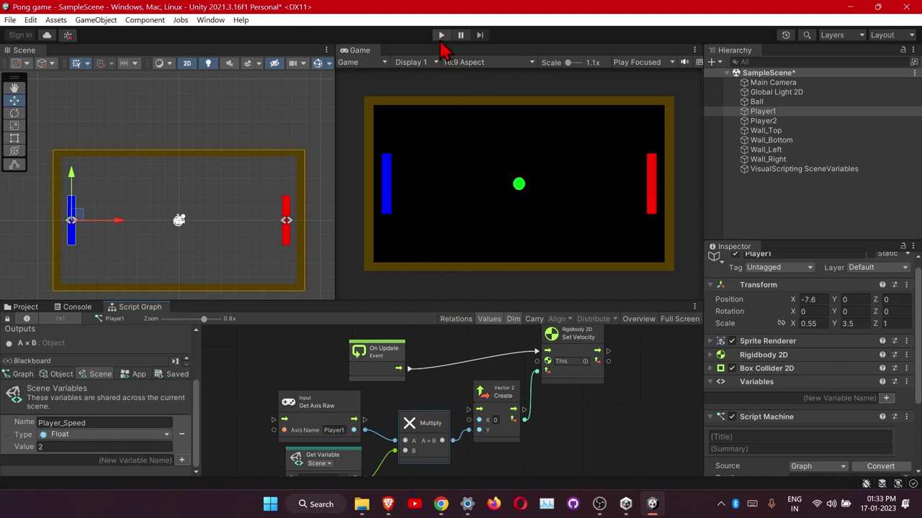
left_click(441, 36)
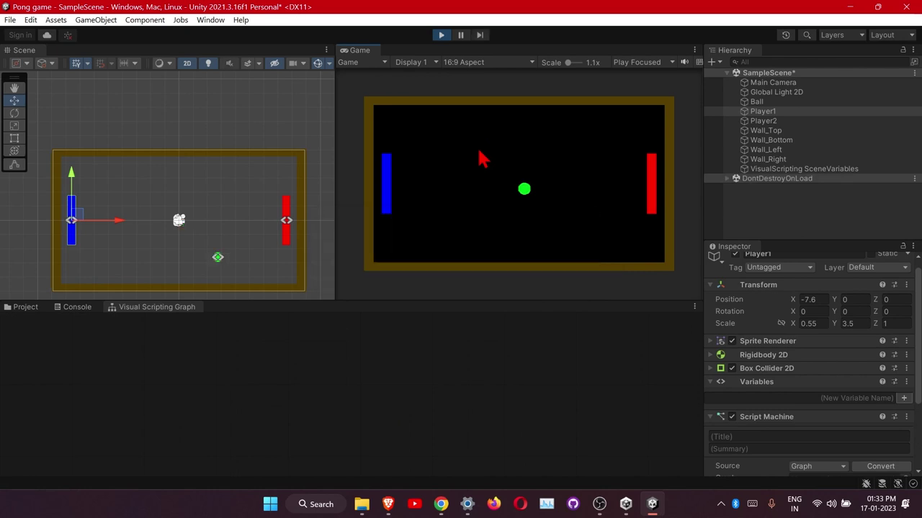
key("w")
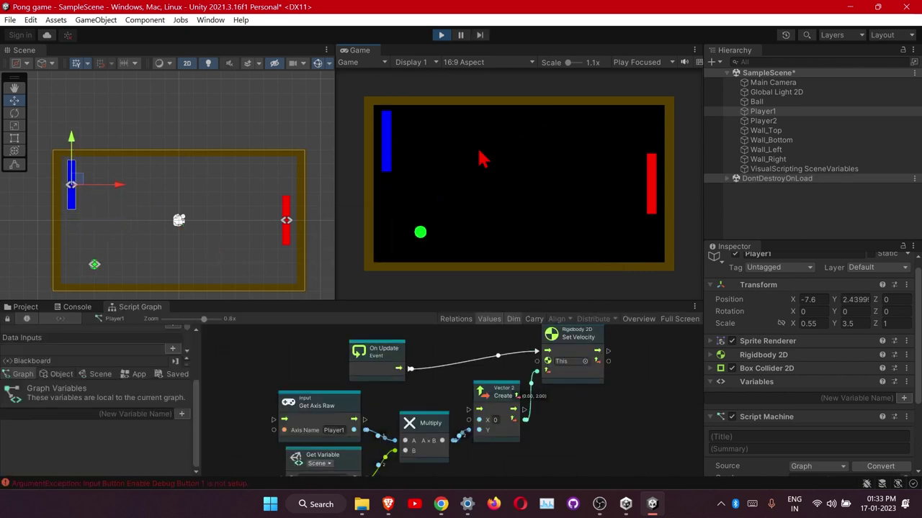
key("s")
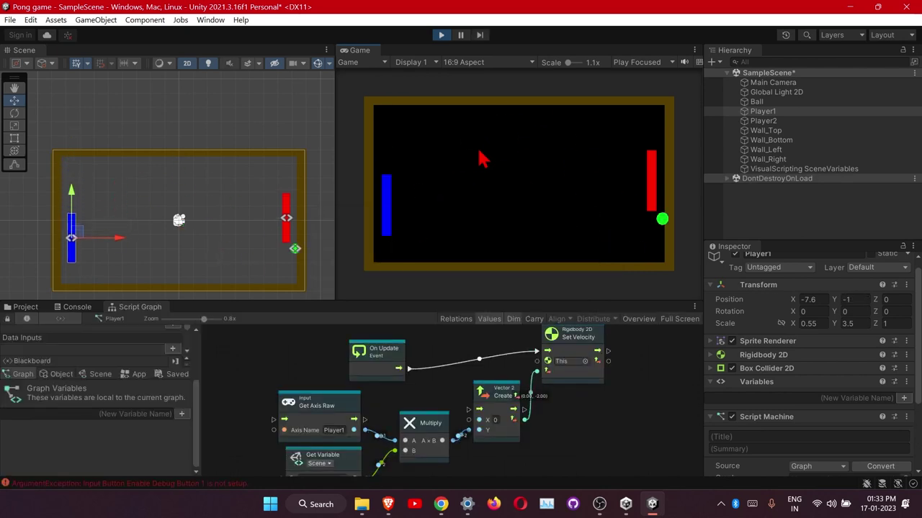
key("s")
key("w")
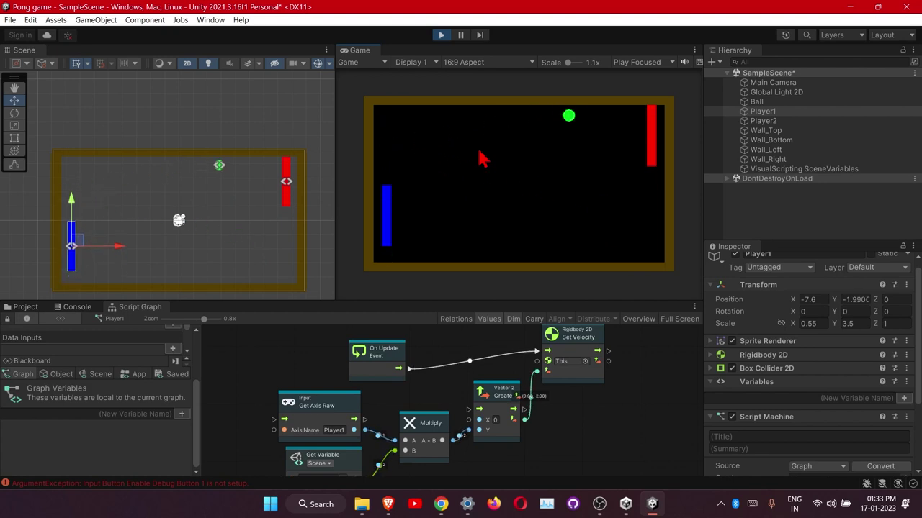
Keep testing the blue paddle's up and down movement in the running game, and stop the game.
key("w")
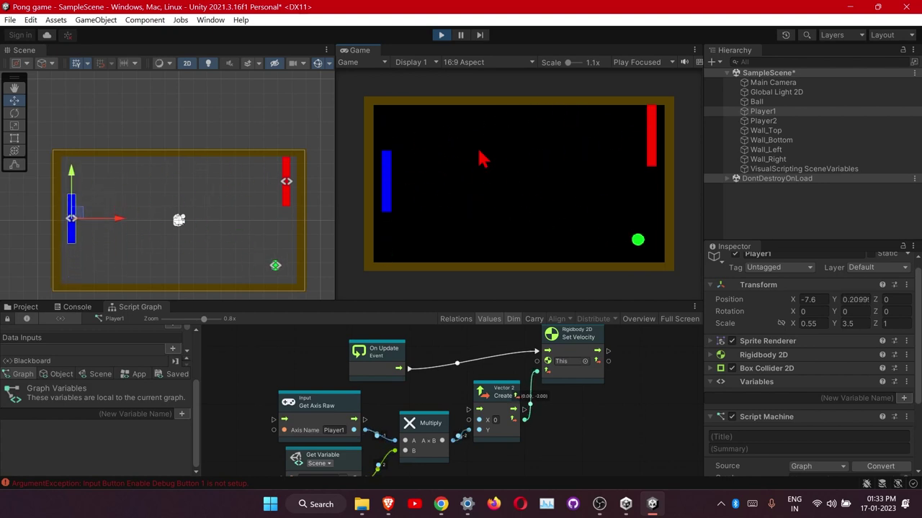
key("s")
key("w")
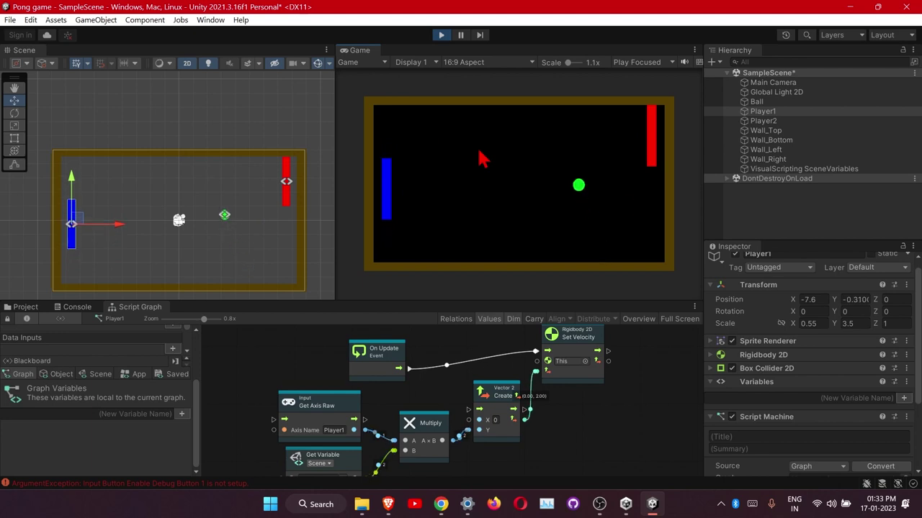
key("w")
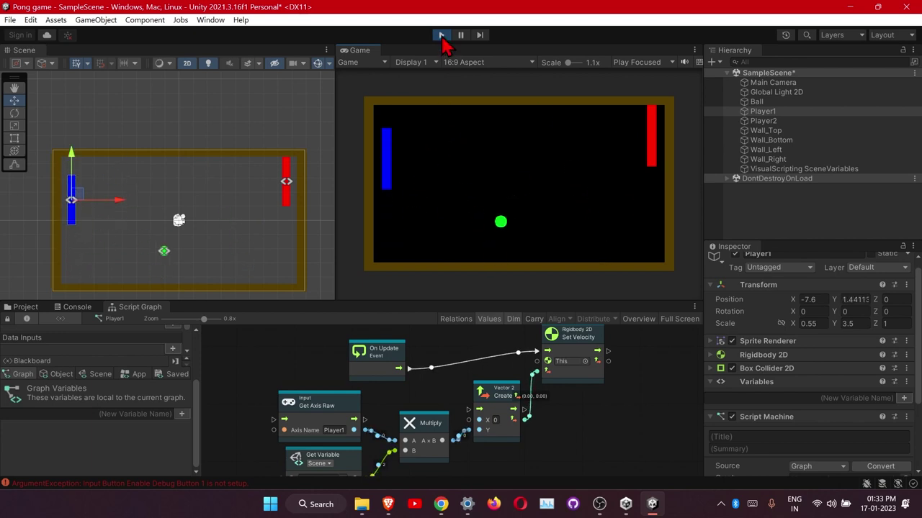
left_click(441, 35)
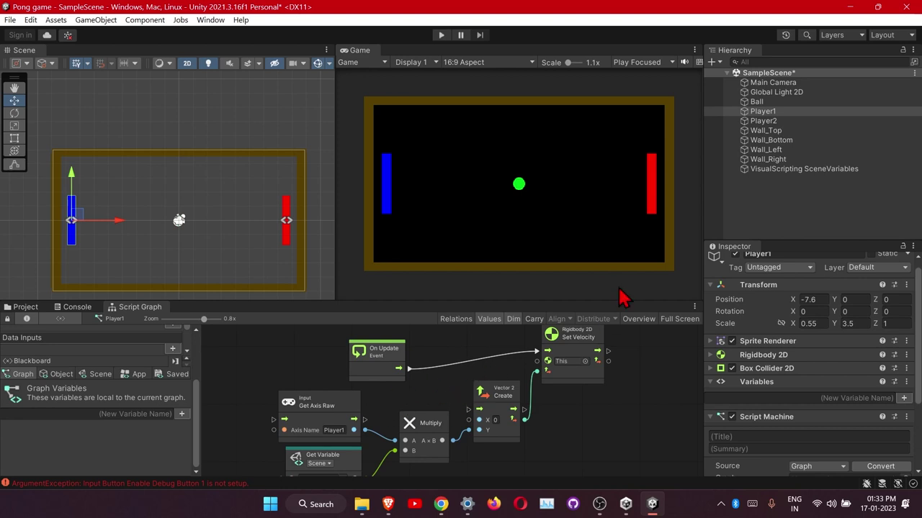
Add a Script Machine component to the Player2 object.
left_click(754, 121)
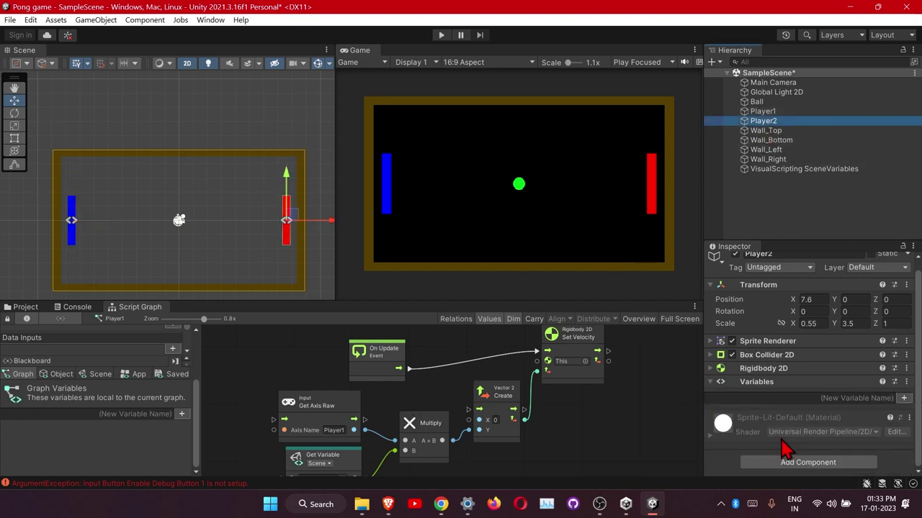
left_click(802, 462)
left_click(805, 336)
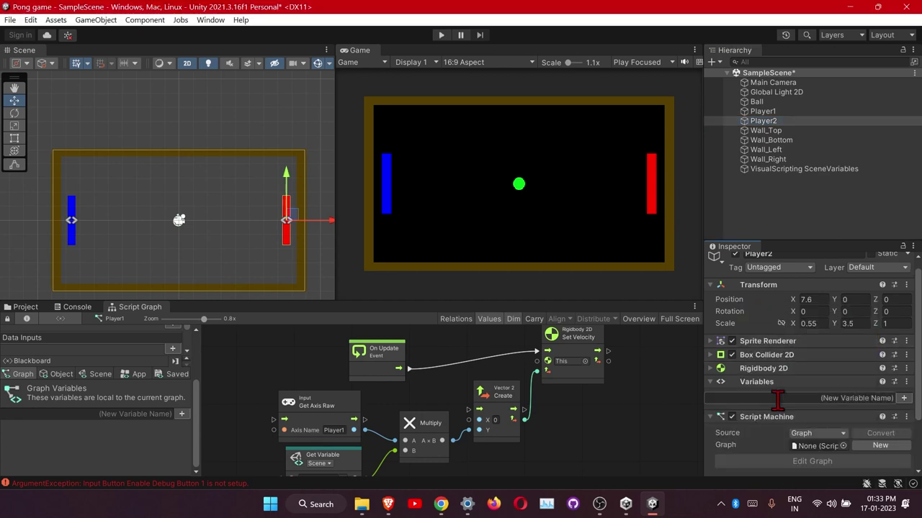
left_click(841, 447)
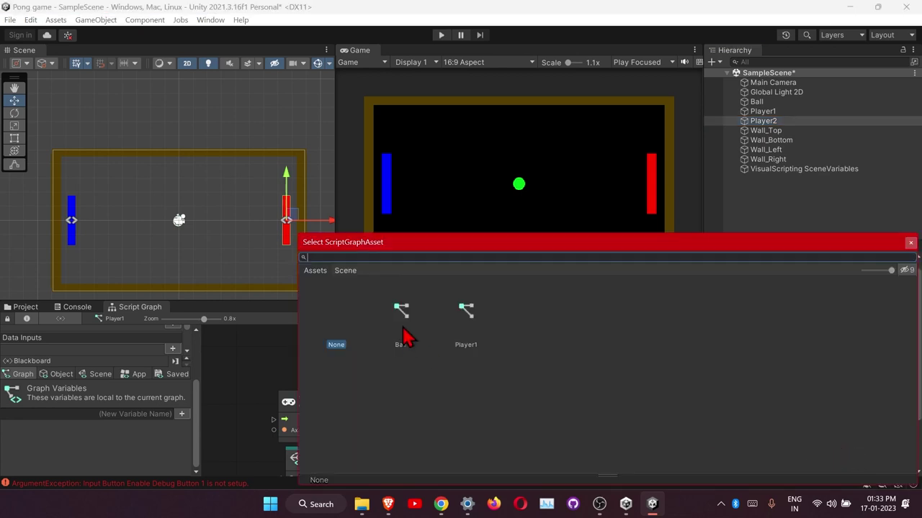
left_click(910, 243)
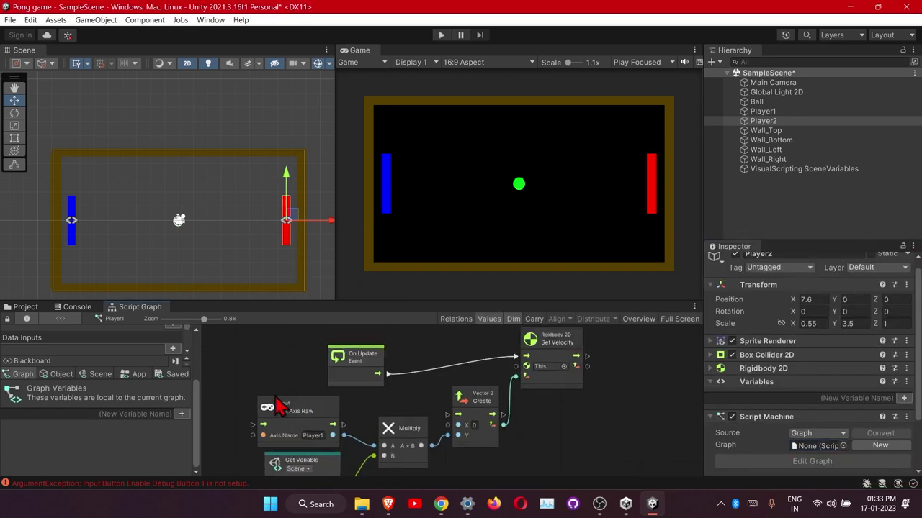
left_click_drag(308, 429, 273, 427)
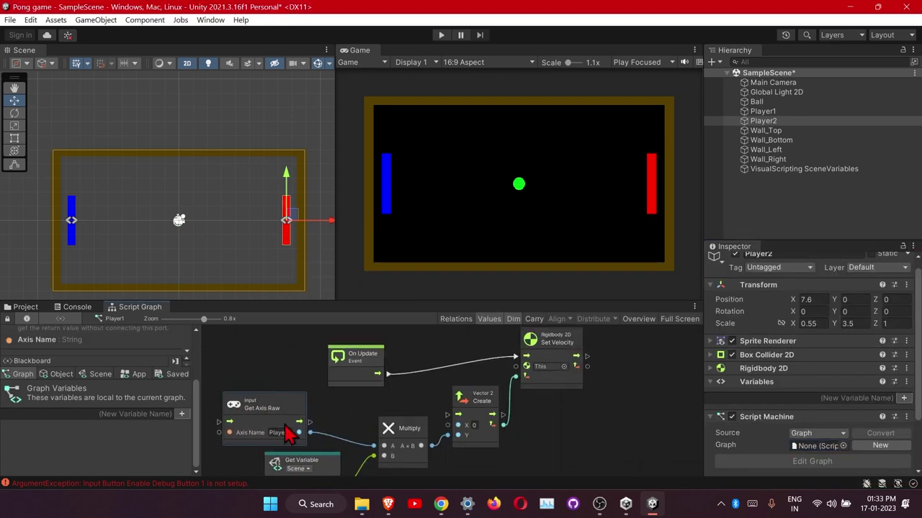
Create a new graph for Player2's Script Machine and save it as Player2 in the Scripts folder.
left_click(883, 446)
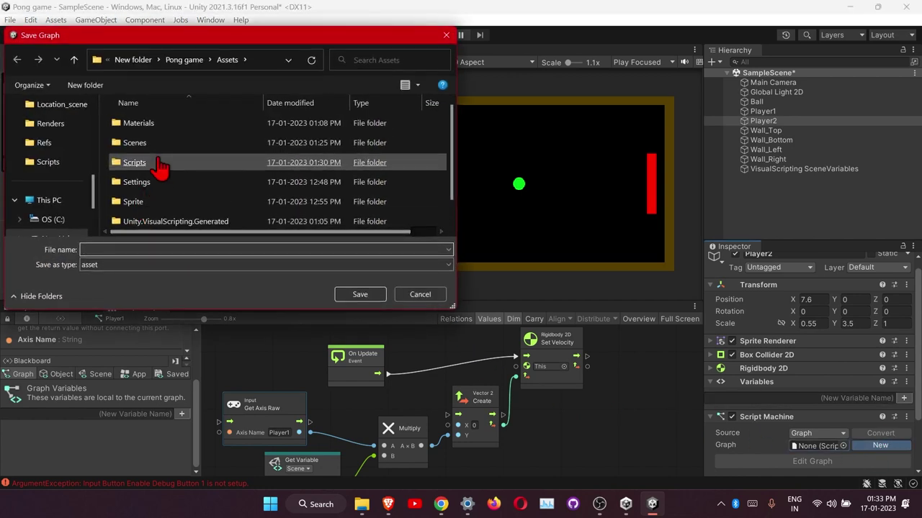
double_click(154, 165)
left_click(157, 249)
type("Pl")
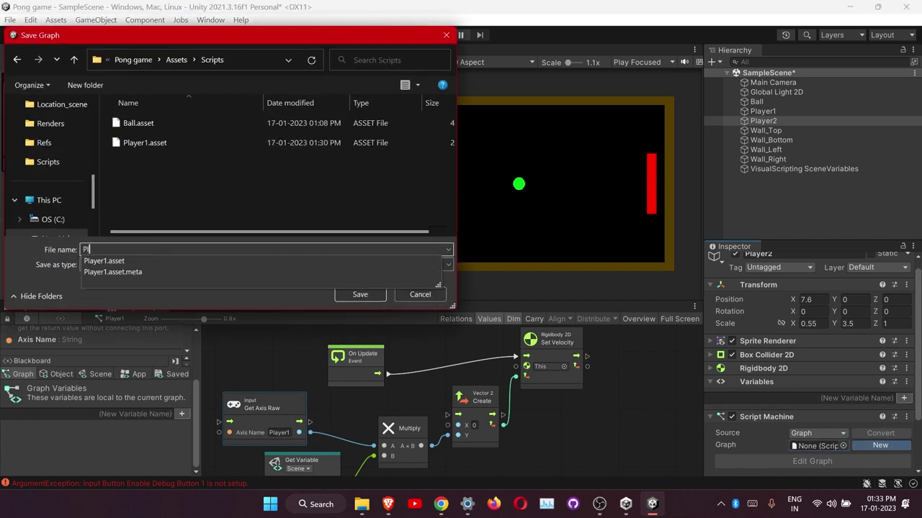
type("ayer2")
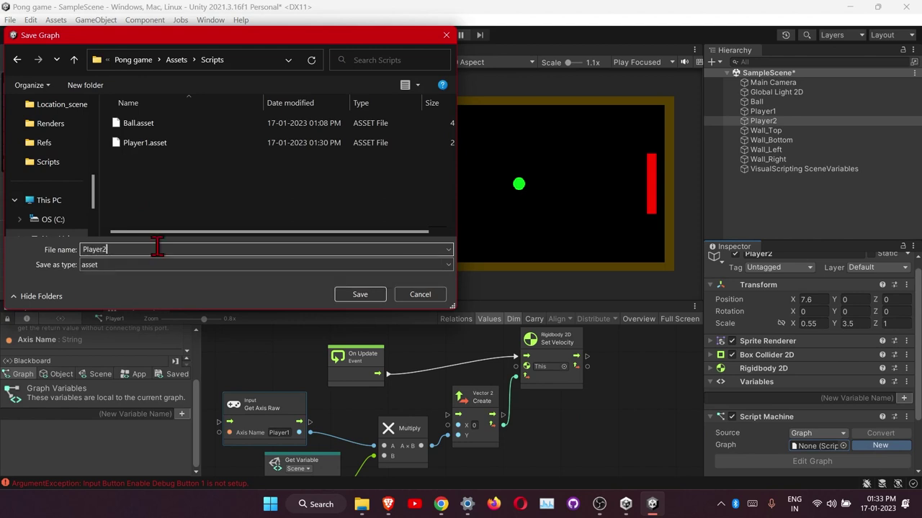
left_click(359, 294)
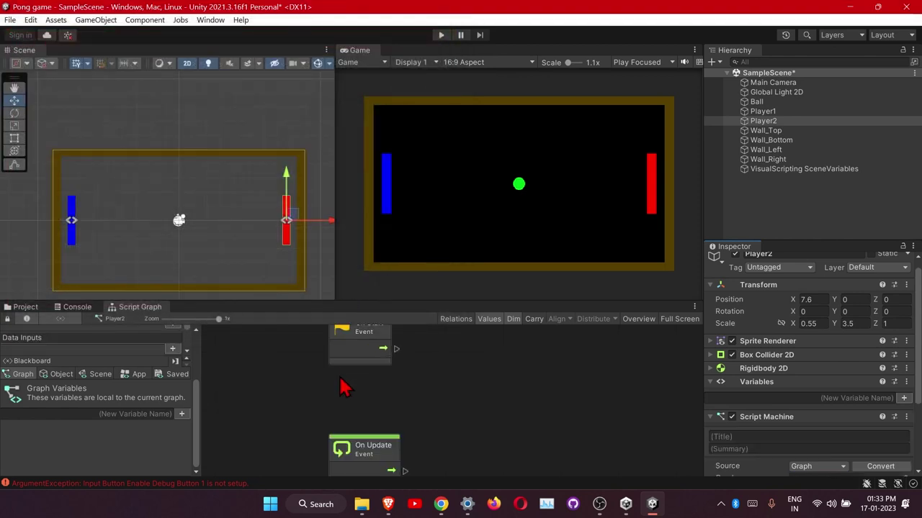
Delete the On Start event from the Player2 graph and connect On Update to a new Rigidbody 2D Set Velocity node.
left_click_drag(375, 452, 376, 405)
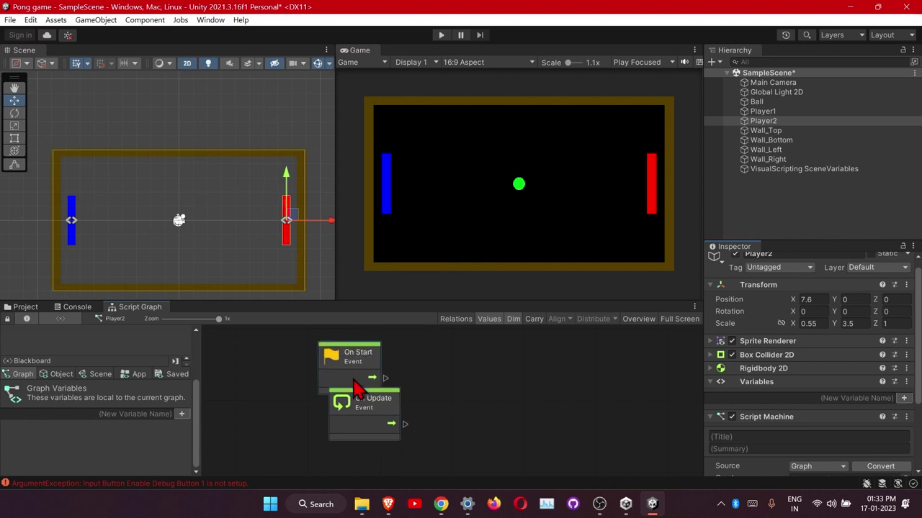
key("Delete")
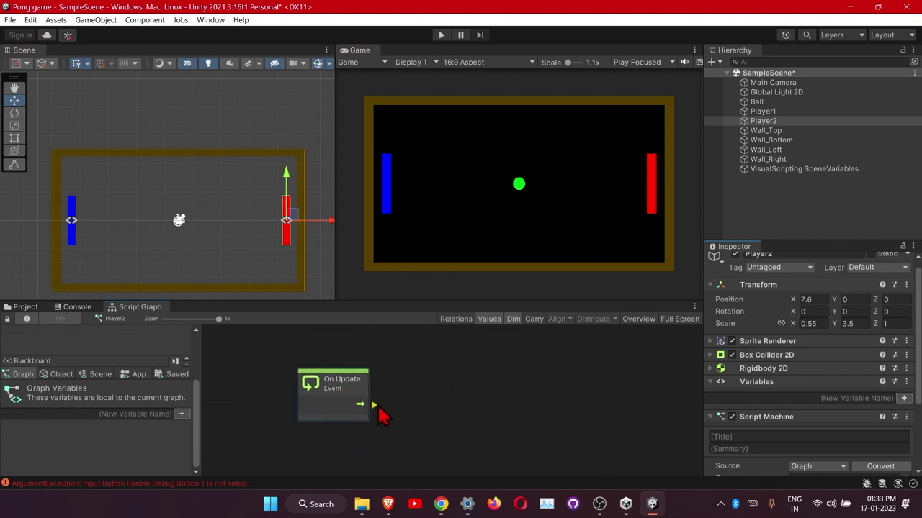
left_click_drag(414, 407, 505, 387)
type("se")
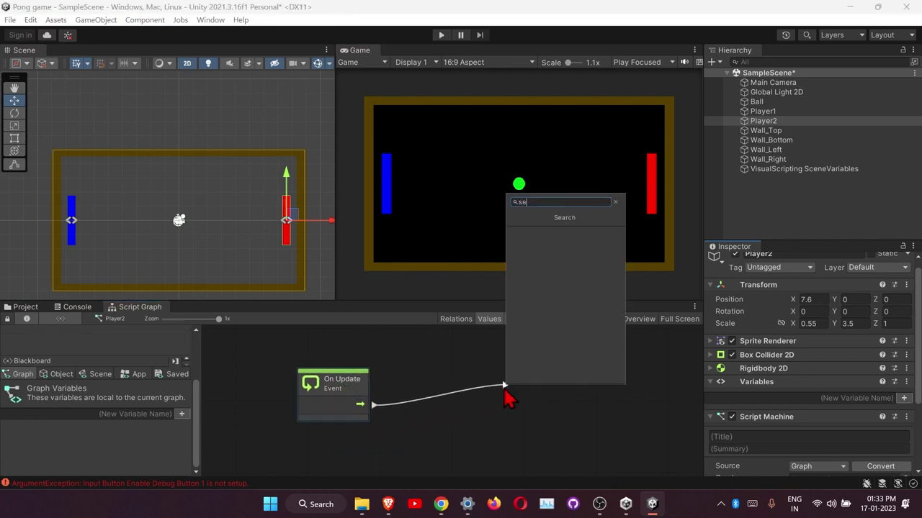
type("t velo")
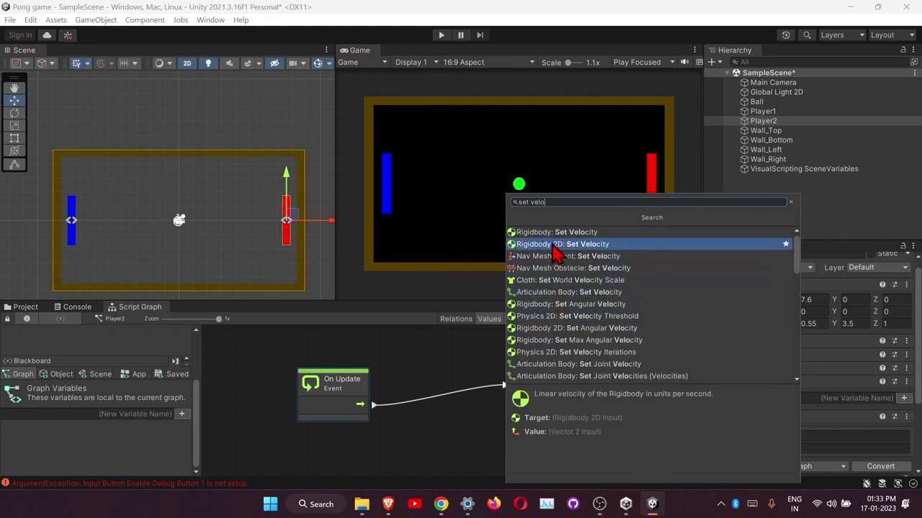
left_click(560, 244)
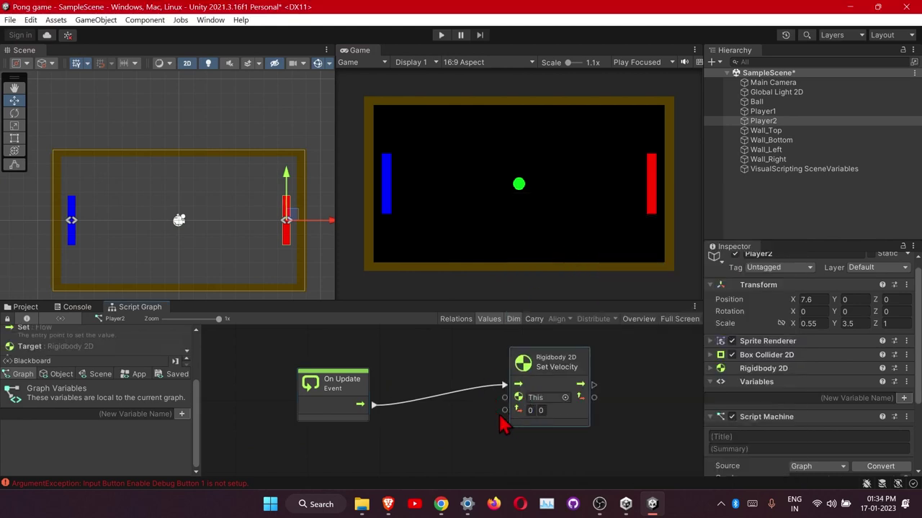
Feed the Set Velocity node's value from a new Create Vector 2 (X, Y) node placed below the On Update link.
left_click_drag(504, 411, 456, 448)
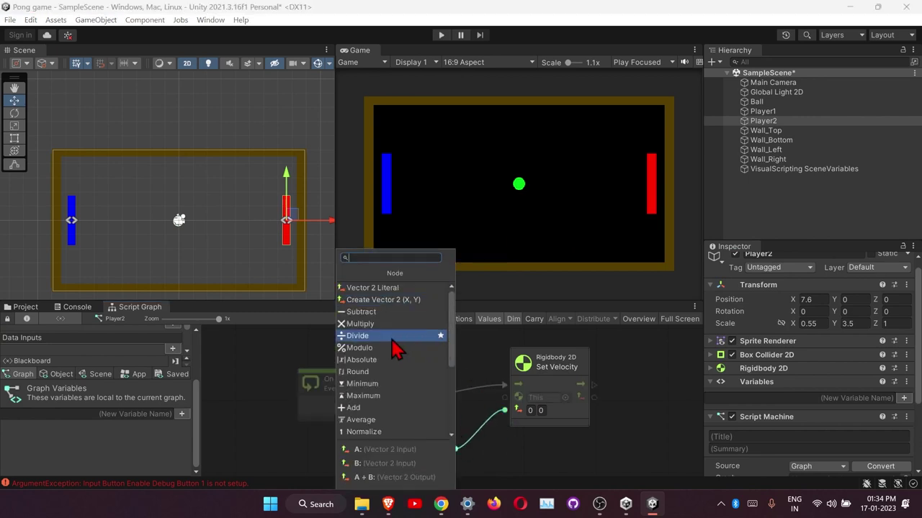
left_click(382, 300)
left_click_drag(411, 411, 429, 446)
middle_click_drag(461, 410, 516, 344)
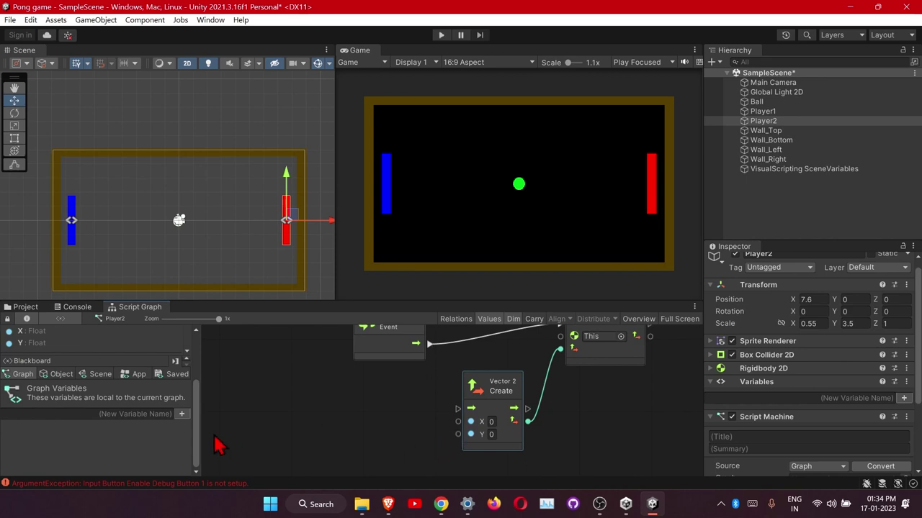
Add a Get Variable node for the Player_Speed scene variable to the Player2 graph.
left_click(100, 374)
left_click_drag(13, 441, 280, 415)
left_click_drag(343, 446, 326, 460)
Add an Input Get Axis Raw node above the Player_Speed node and set its axis name to Player2.
right_click(274, 384)
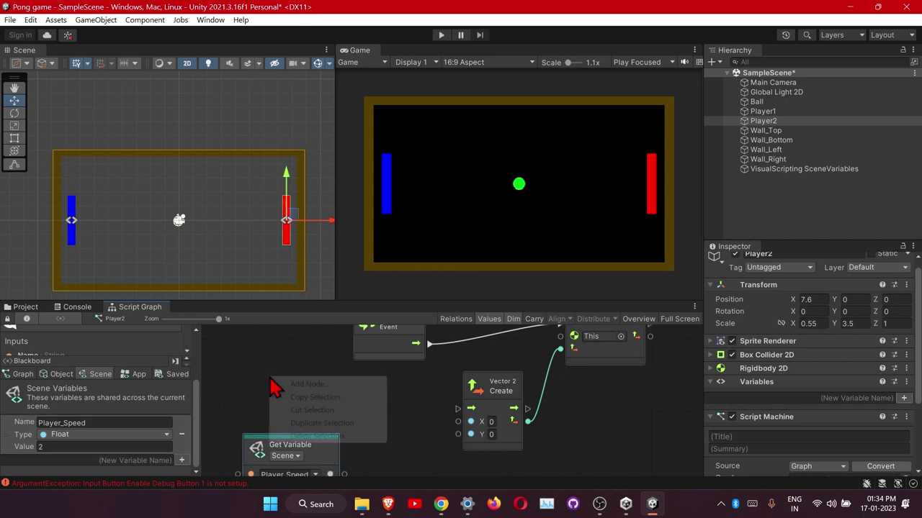
left_click(295, 385)
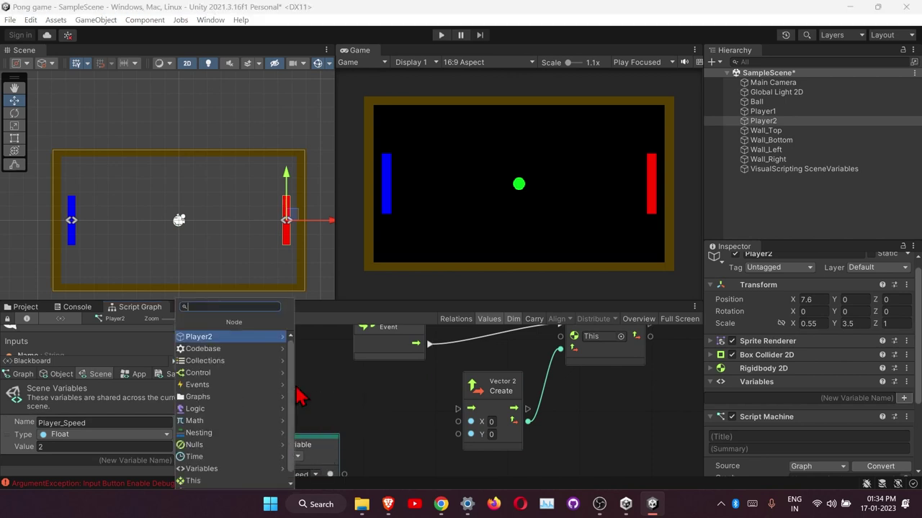
type("get axis")
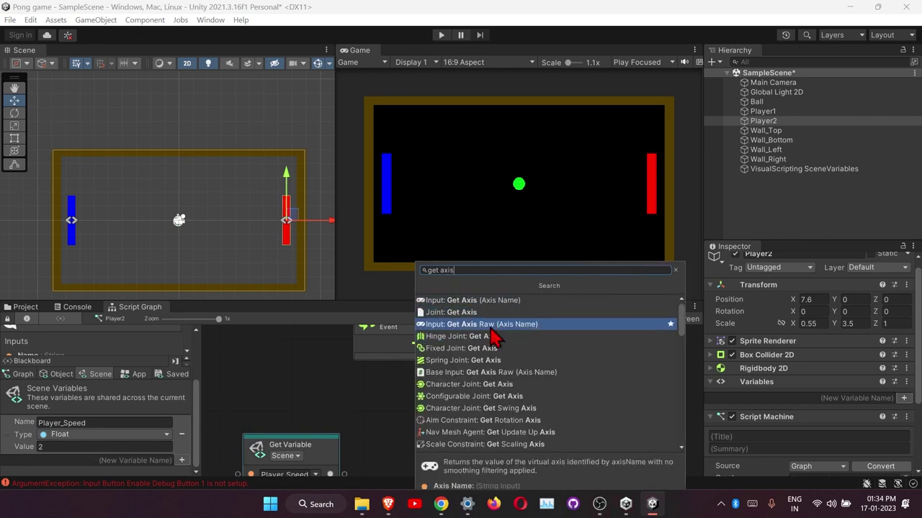
left_click(489, 325)
left_click_drag(301, 432, 268, 414)
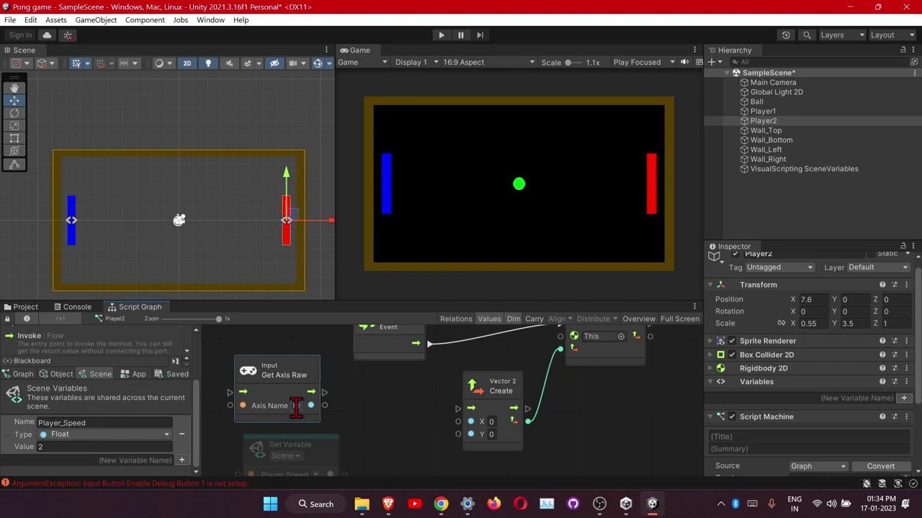
type("lay")
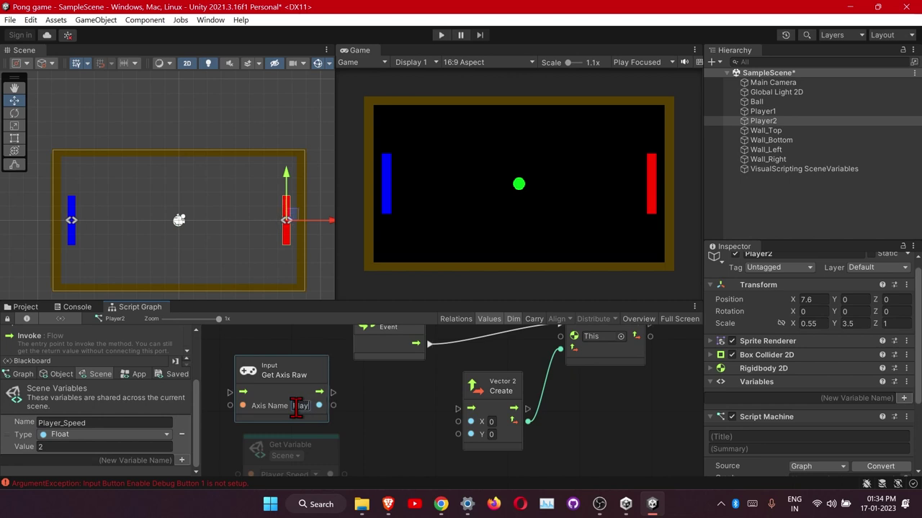
type("er2")
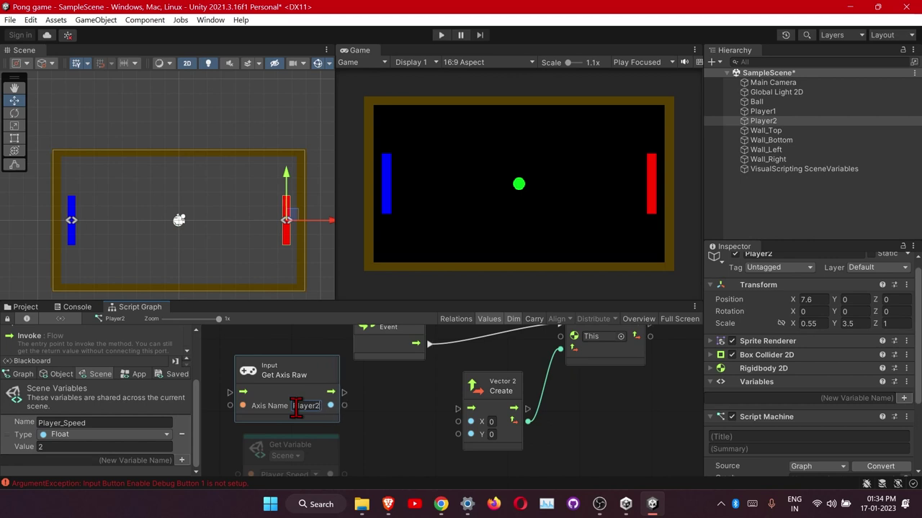
left_click_drag(334, 458, 323, 445)
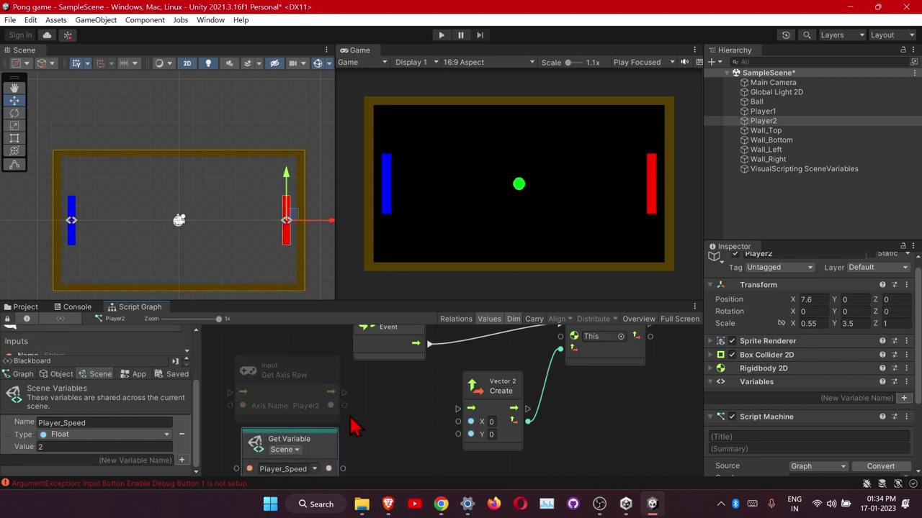
Add a generic Multiply node between the Player2 graph's input nodes and its Vector 2 Create node.
right_click(364, 355)
left_click(394, 367)
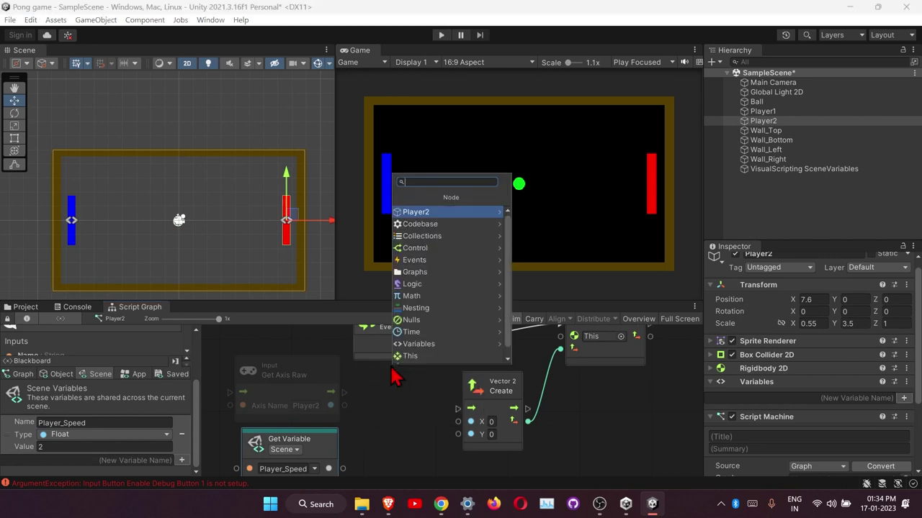
type("mult")
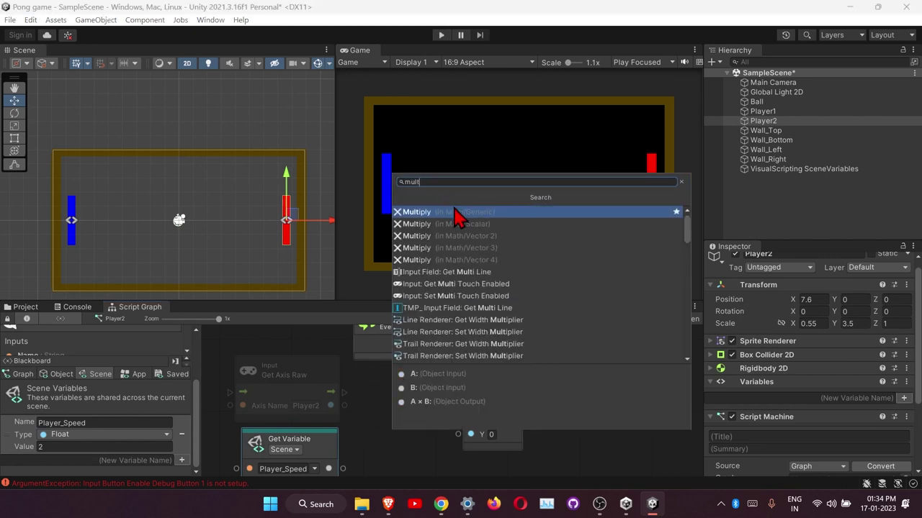
left_click(453, 213)
left_click_drag(422, 437, 428, 411)
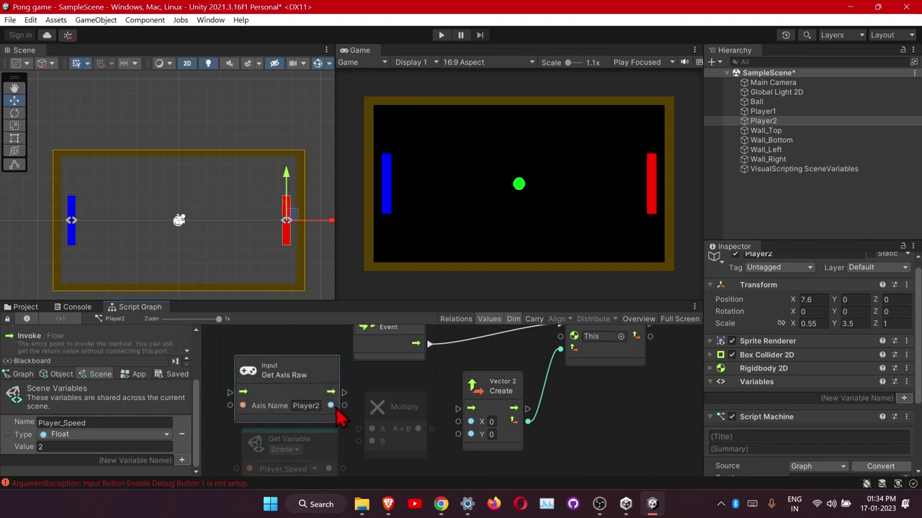
Connect Get Axis Raw and Player_Speed to Multiply's A and B inputs, and its product to the Vector 2 Create node's Y input.
left_click_drag(330, 405, 353, 457)
left_click(399, 467)
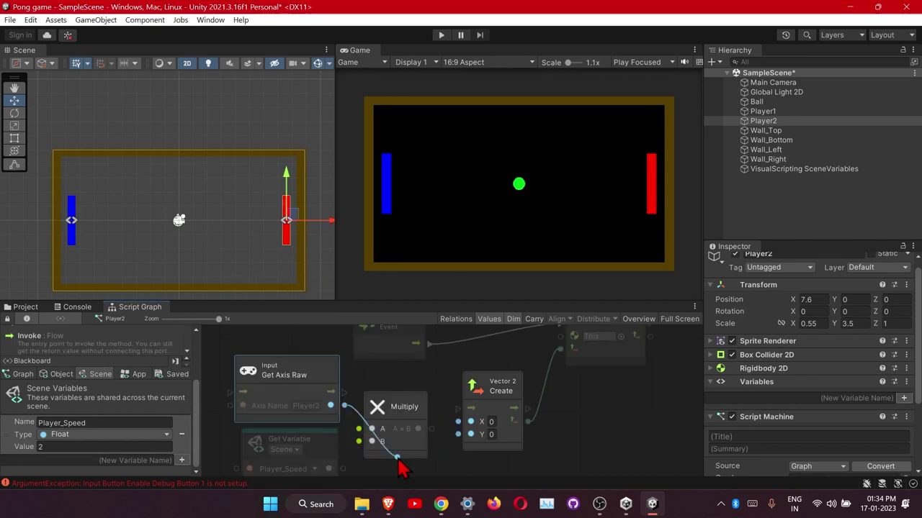
left_click(358, 428)
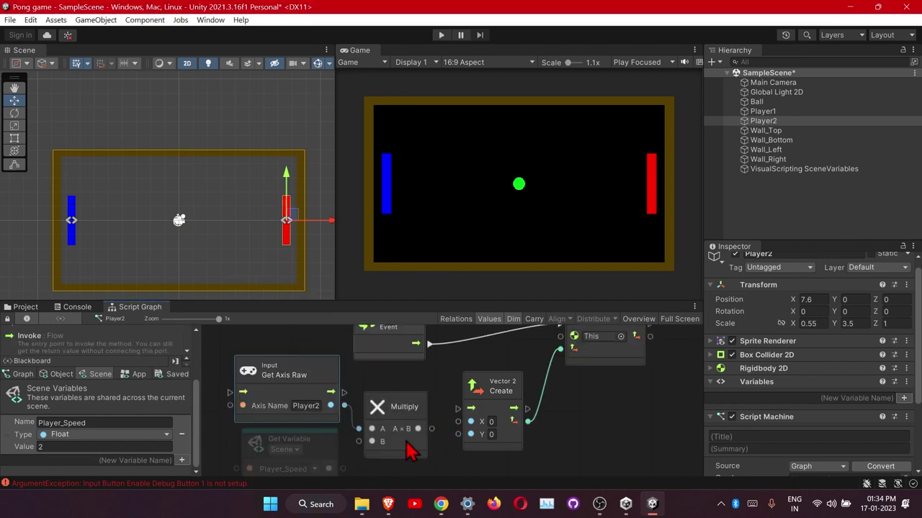
left_click_drag(407, 450, 414, 425)
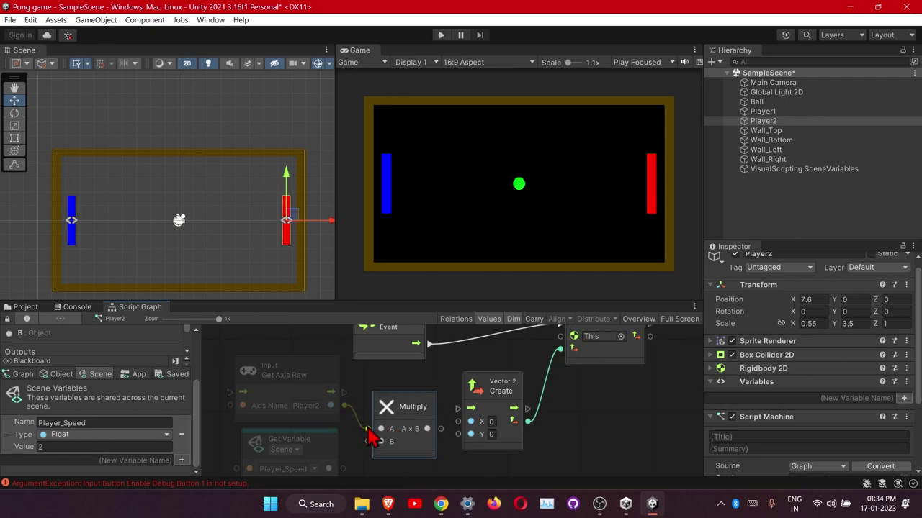
mouse_move(368, 431)
left_mouse_down()
mouse_move(380, 427)
mouse_move(350, 410)
mouse_move(368, 429)
left_mouse_up()
left_click(381, 415)
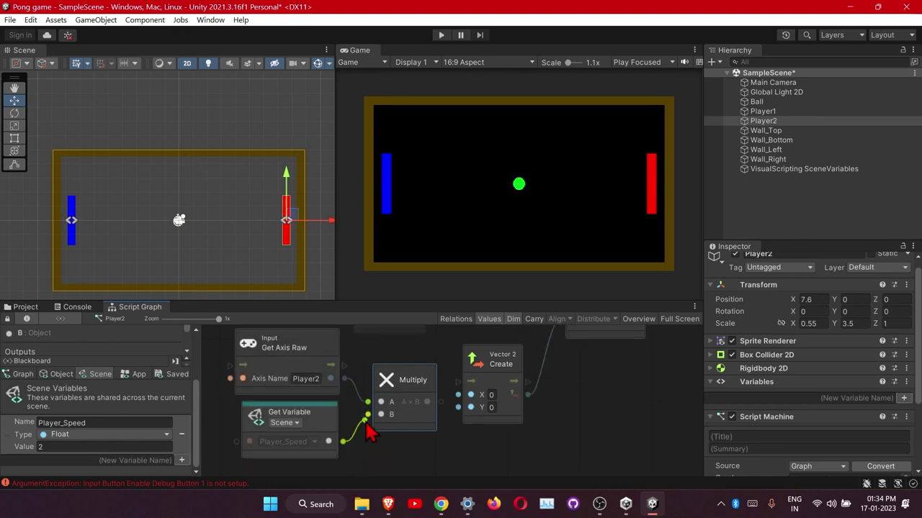
left_click(427, 402)
left_click(469, 409)
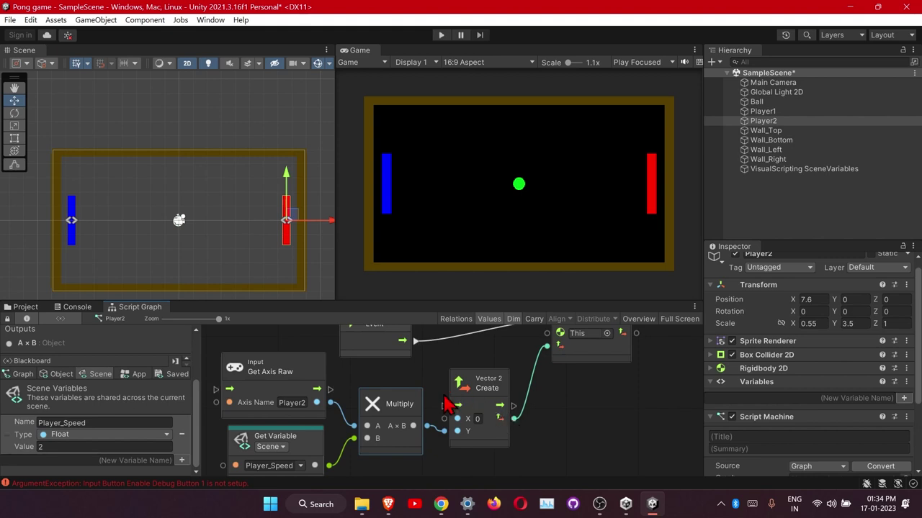
Set the Player_Speed scene variable's value to 3.
middle_click_drag(445, 397, 465, 410)
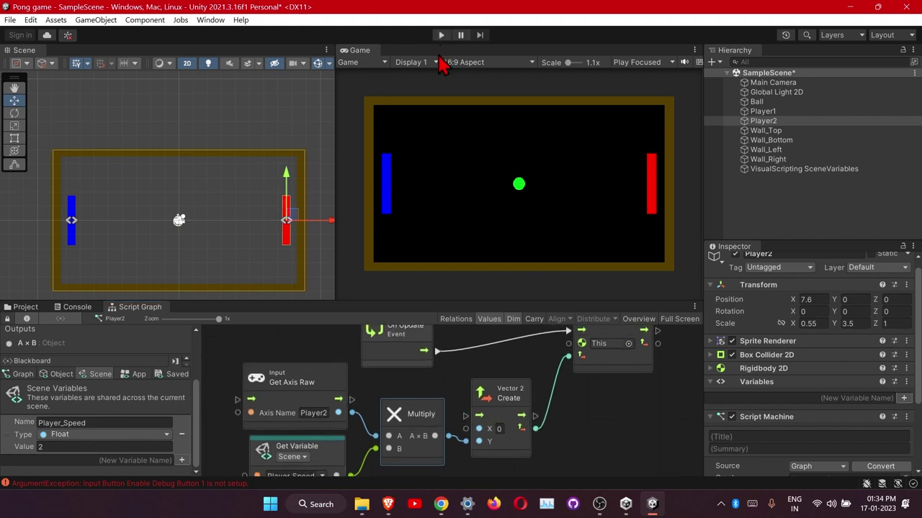
left_click(43, 448)
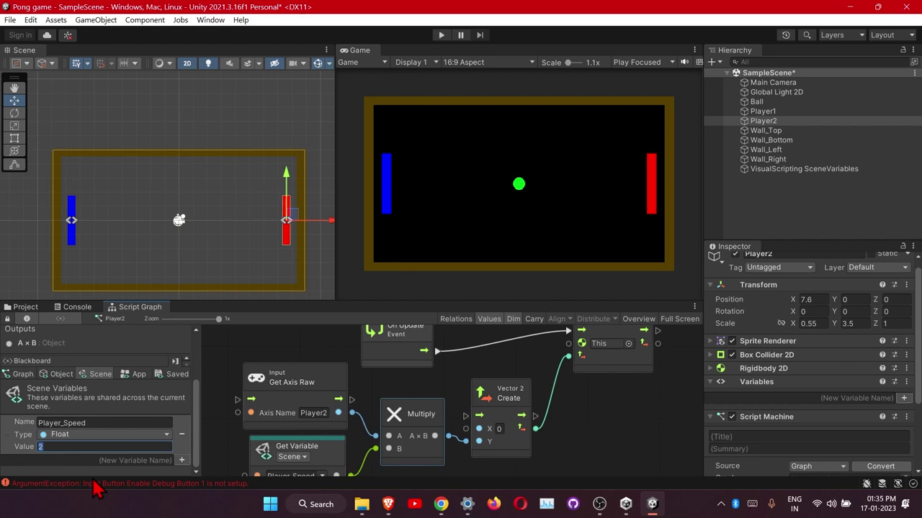
left_click(225, 376)
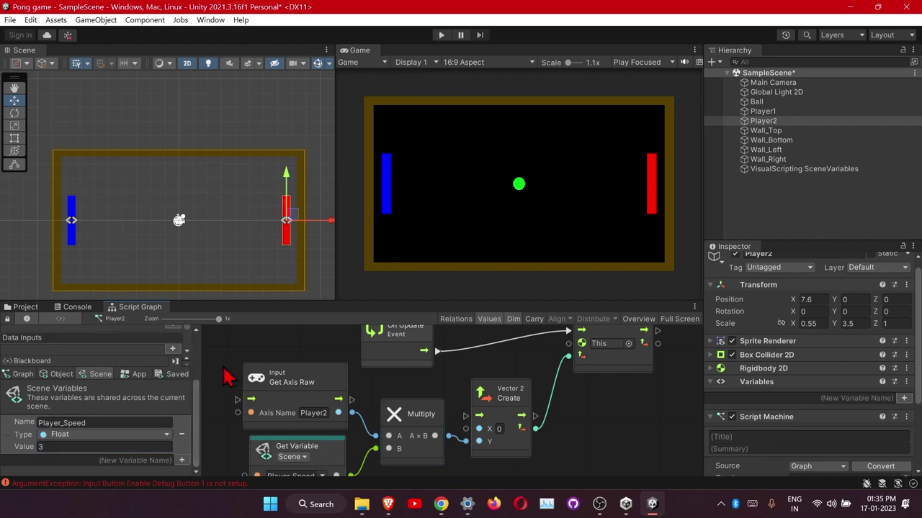
Play-test the game by moving both paddles up and down with their own keys, and stop play mode.
left_click(441, 34)
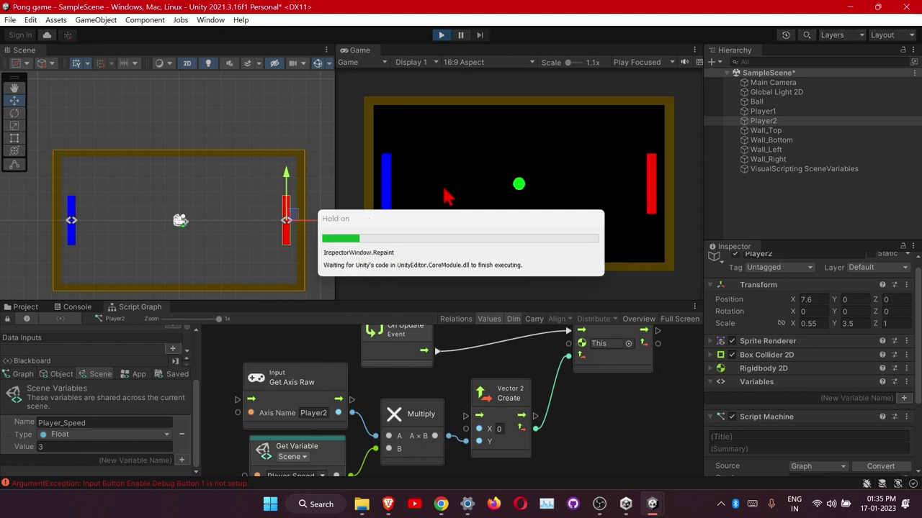
key("Up")
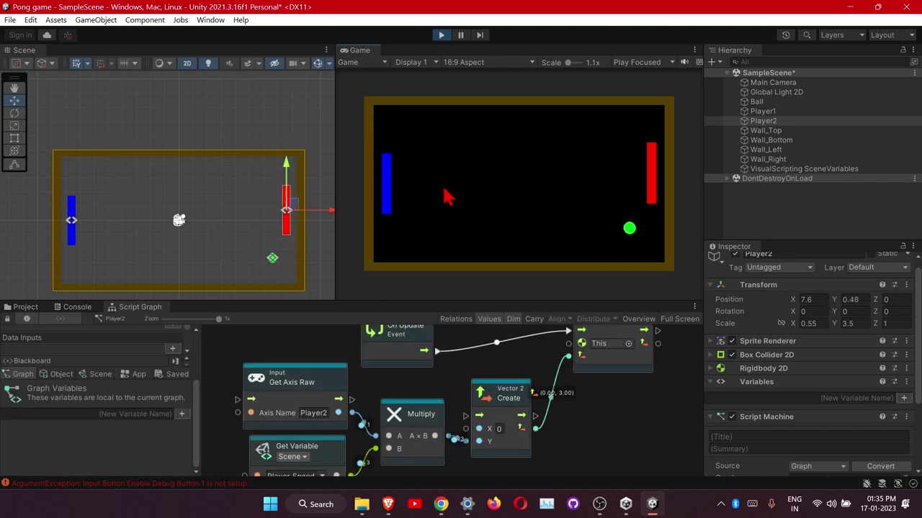
key("Down")
key("s")
key("w")
key("Up")
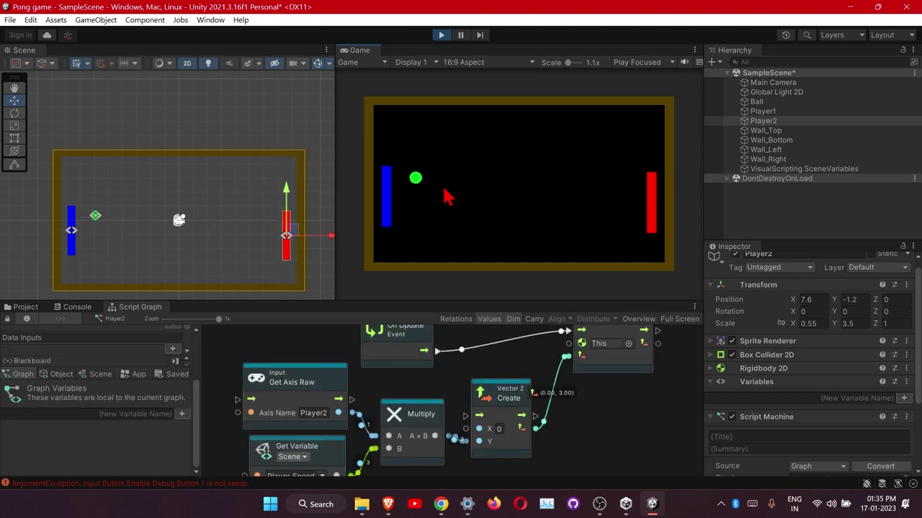
key("w")
key("Down")
key("Up")
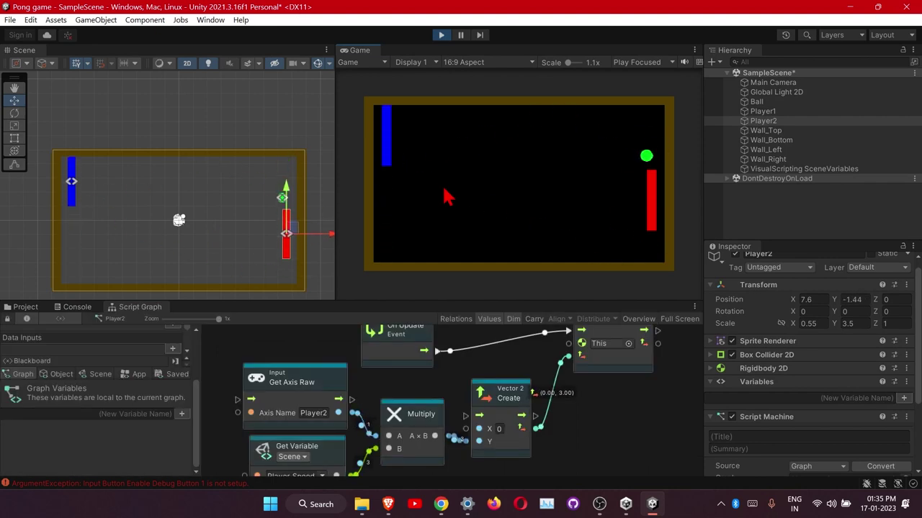
key("s")
key("s")
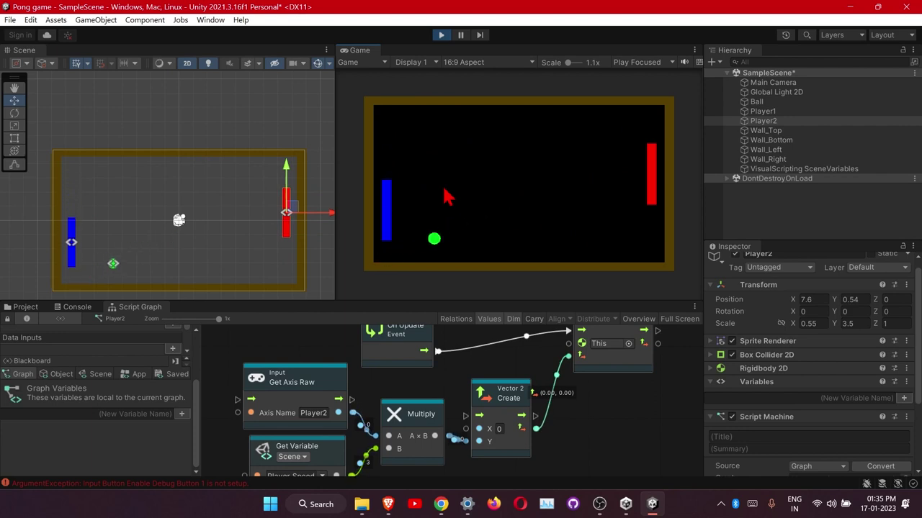
key("Up")
key("w")
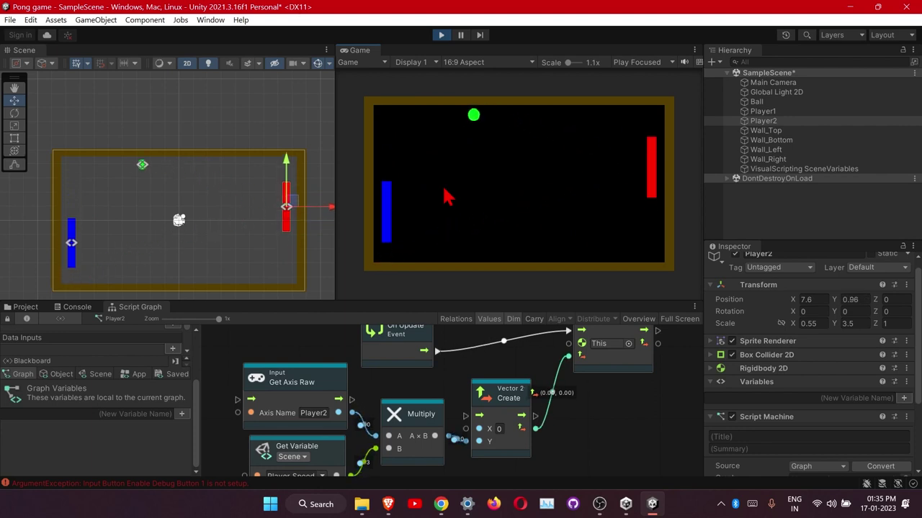
key("s")
key("Down")
key("s")
key("Down")
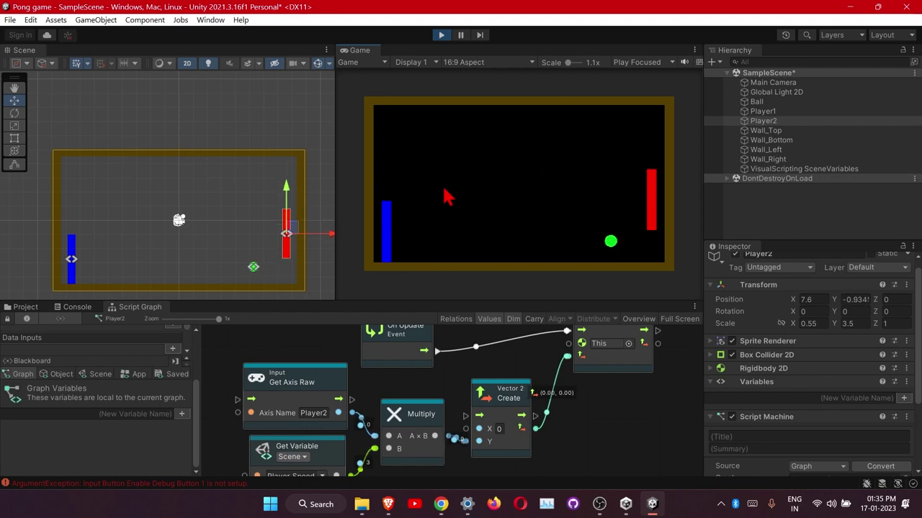
left_click(442, 34)
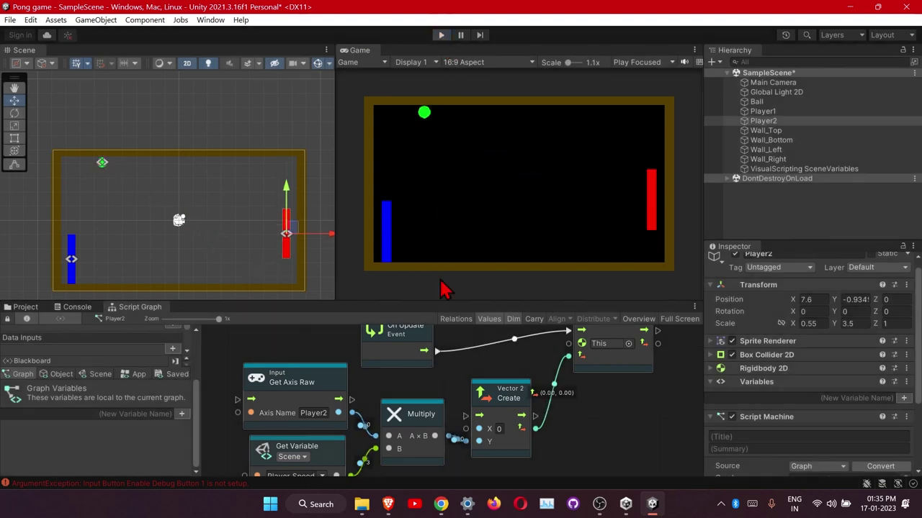
Set the Player_Speed scene variable's value to 4 and save the scene.
left_click(297, 450)
left_click(100, 374)
left_click(51, 451)
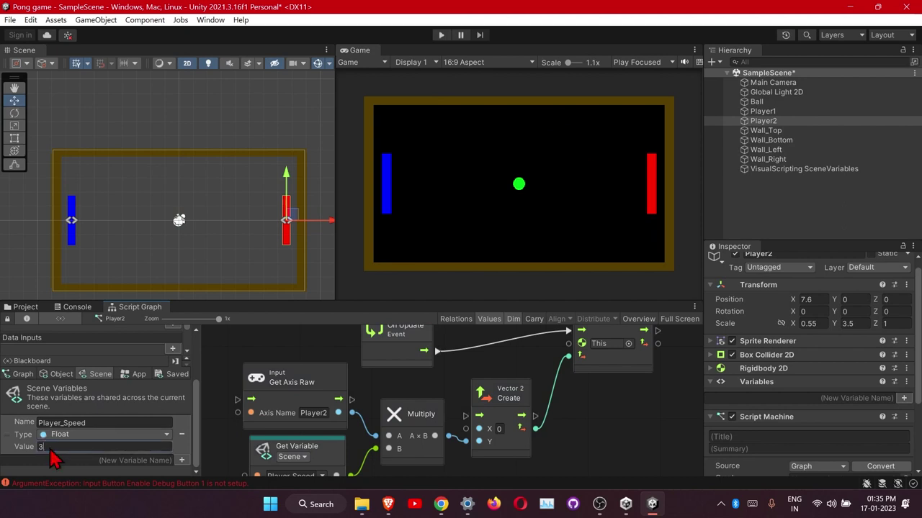
left_click(540, 446)
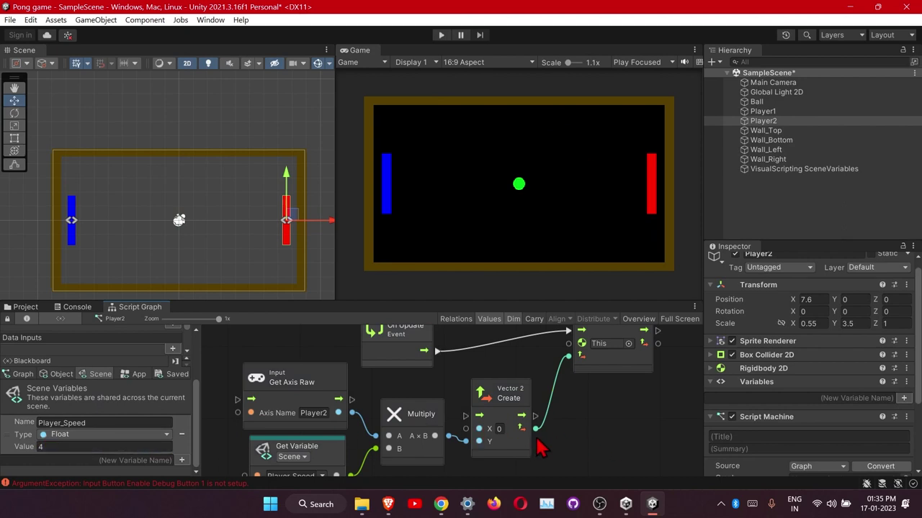
key("ctrl+s")
scroll(536, 443, "down", 3)
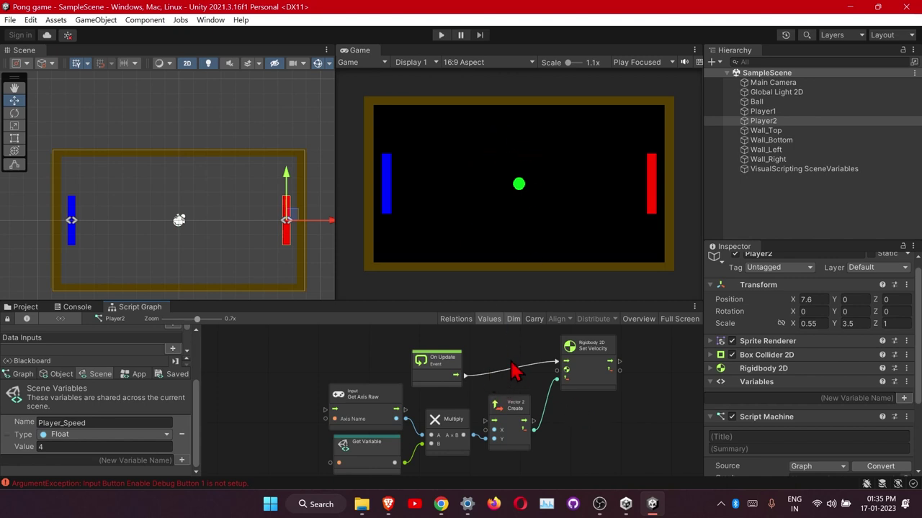
middle_click_drag(513, 368, 486, 353)
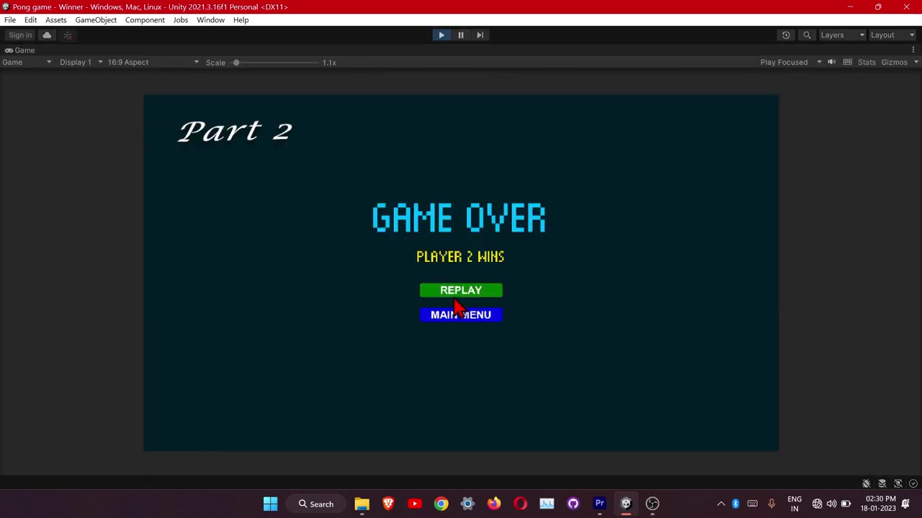
Return from the running game's Game Over screen to its main menu.
left_click(463, 315)
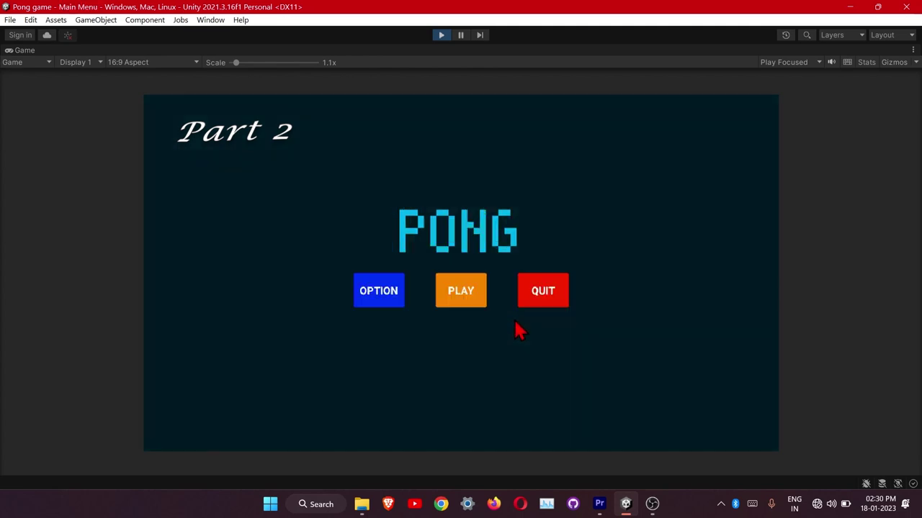